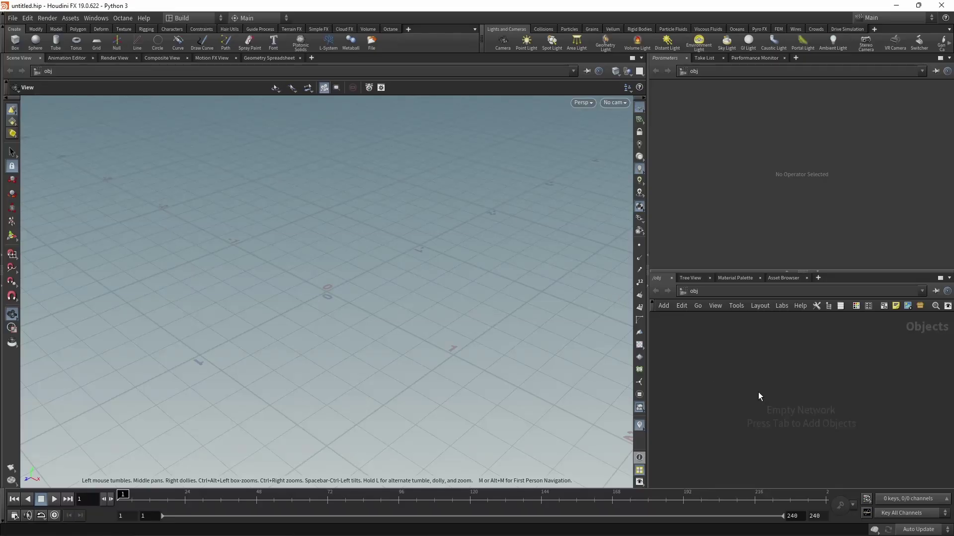
Create a Geometry object in the object network, enter it, and widen the parameter and network area
{"action": "key", "text": "Tab"}
{"action": "type", "text": "ge"}
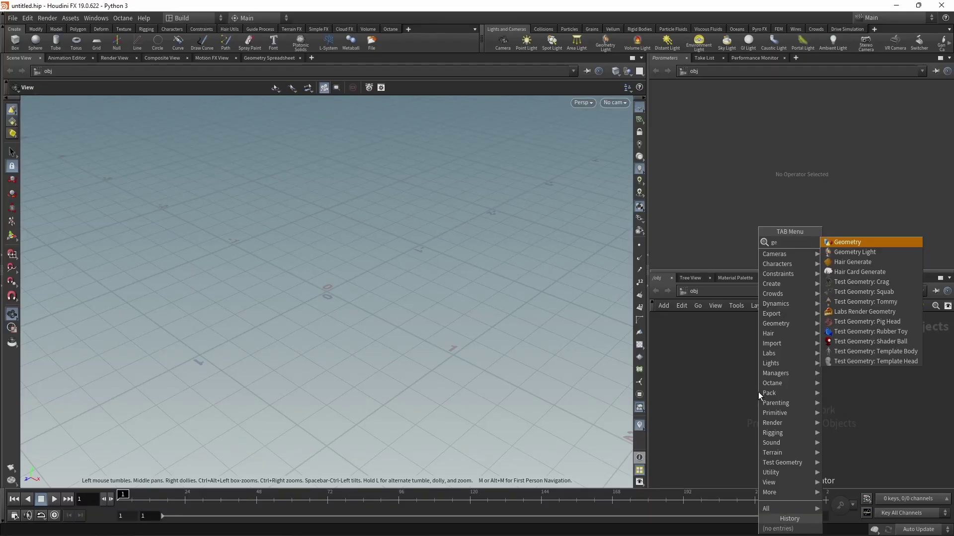
{"action": "key", "text": "Return"}
{"action": "left_click", "coordinate": [758, 391]}
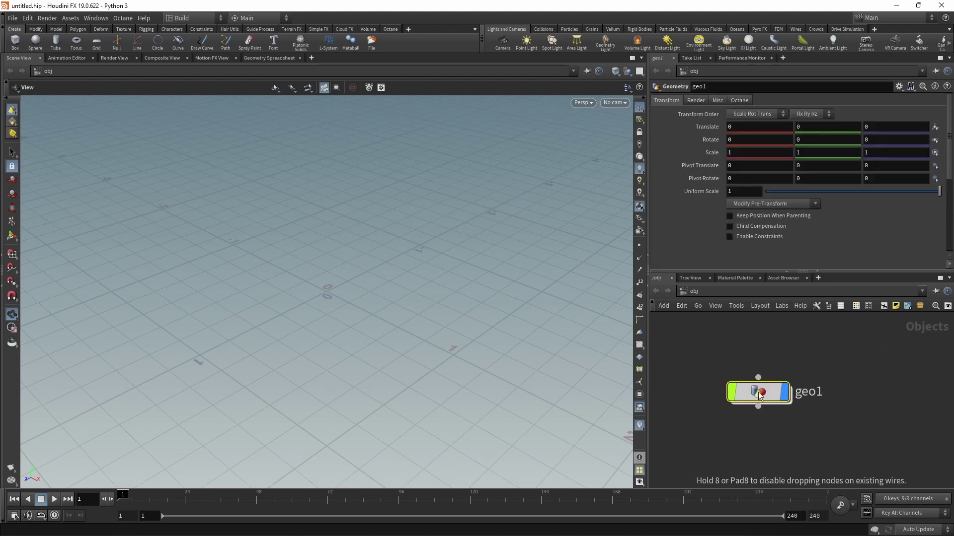
{"action": "key", "text": "Return"}
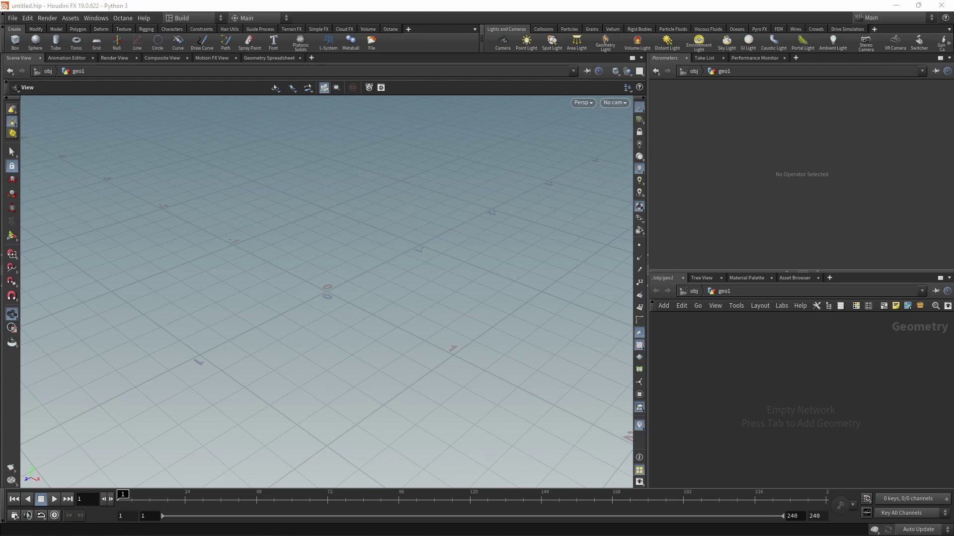
{"action": "left_click_drag", "start_coordinate": [648, 383], "coordinate": [545, 381]}
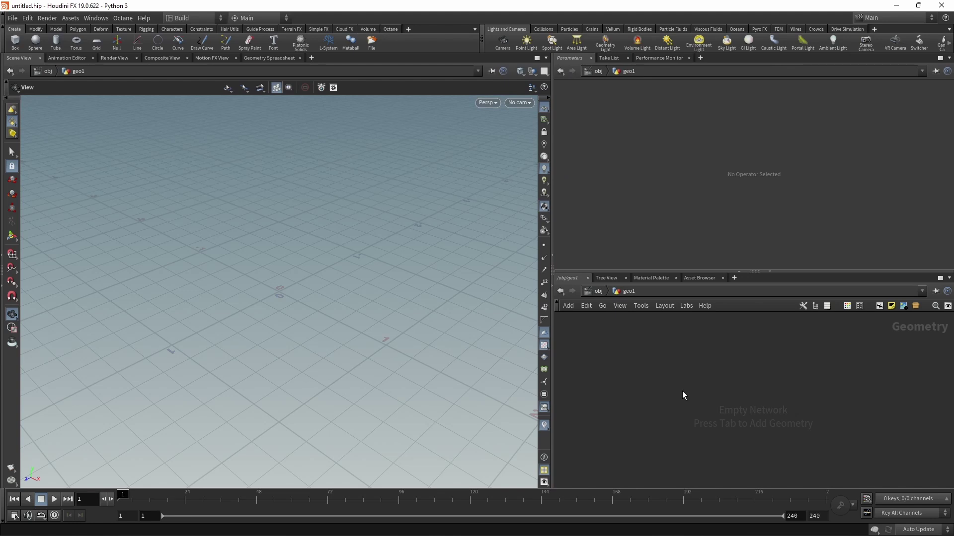
Add a Pig Head test geometry node and set its difficulty to Easy
{"action": "key", "text": "Tab"}
{"action": "type", "text": "pig"}
{"action": "key", "text": "Return"}
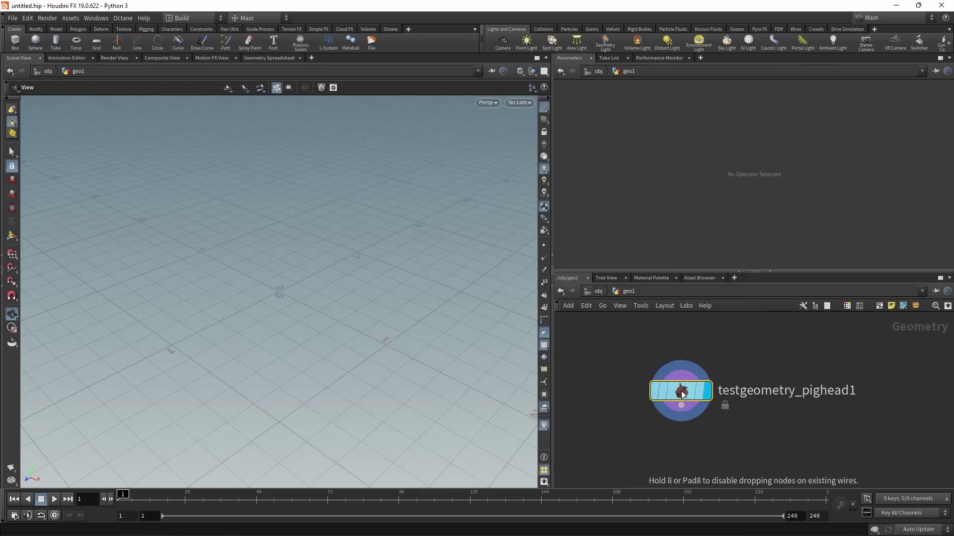
{"action": "left_click", "coordinate": [682, 394]}
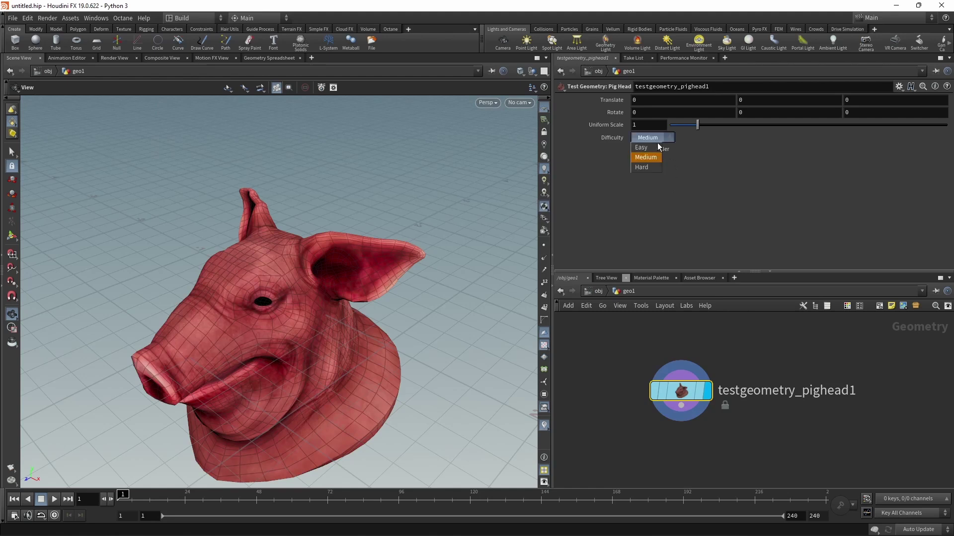
{"action": "left_click", "coordinate": [656, 148]}
Append a Subdivide node to the pig head and set its depth to 3
{"action": "key", "text": "Tab"}
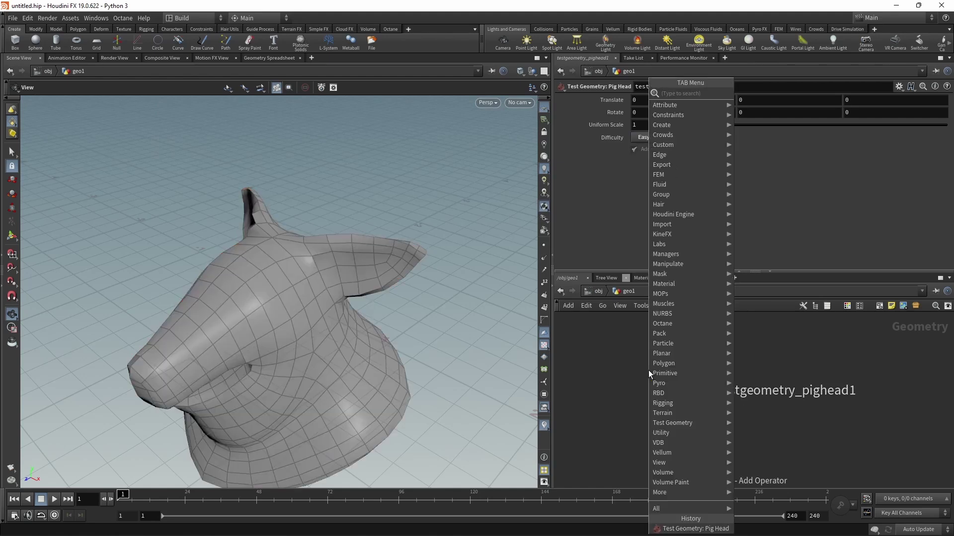
{"action": "type", "text": "subdiv"}
{"action": "key", "text": "Return"}
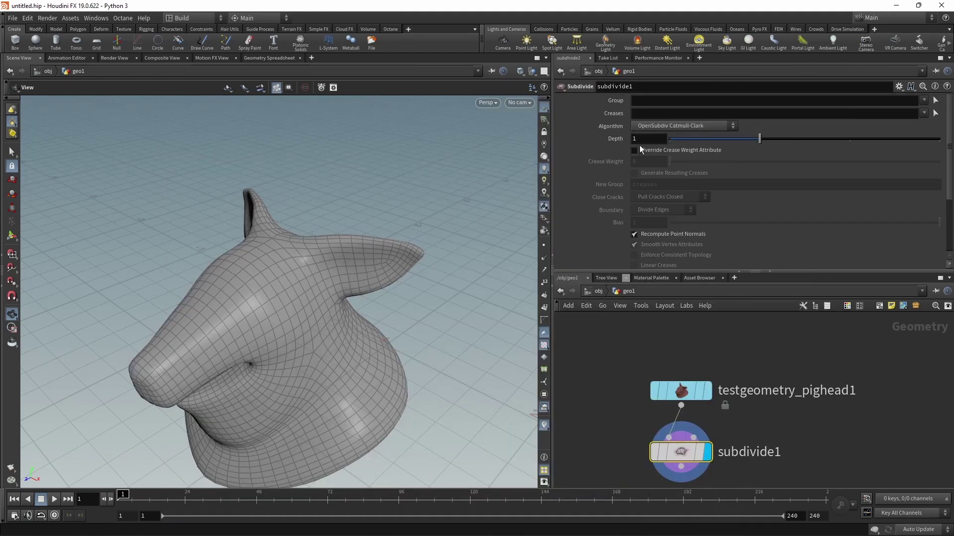
{"action": "left_click", "coordinate": [640, 140]}
{"action": "type", "text": "3"}
{"action": "key", "text": "Return"}
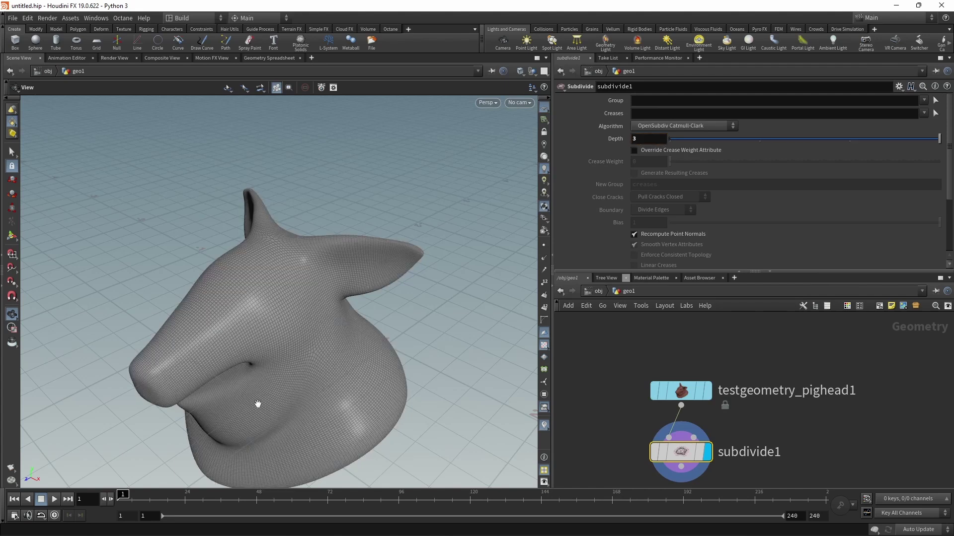
{"action": "mouse_move", "coordinate": [377, 308]}
{"action": "left_mouse_down"}
{"action": "mouse_move", "coordinate": [334, 296]}
{"action": "mouse_move", "coordinate": [351, 266]}
{"action": "left_mouse_up"}
{"action": "left_click_drag", "start_coordinate": [510, 142], "coordinate": [436, 294]}
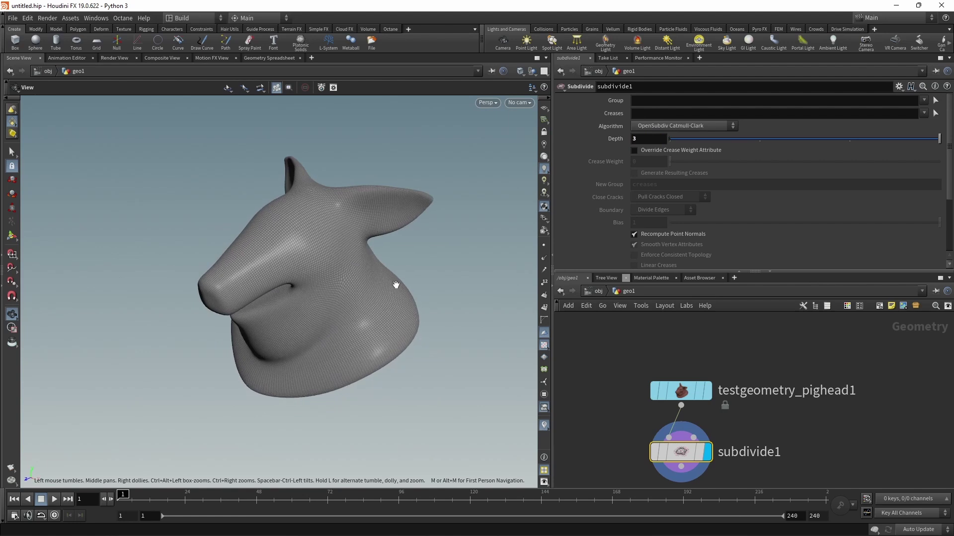
Append a Null node after the subdivision and rename it IN
{"action": "middle_click_drag", "start_coordinate": [796, 441], "coordinate": [819, 394]}
{"action": "key", "text": "Tab"}
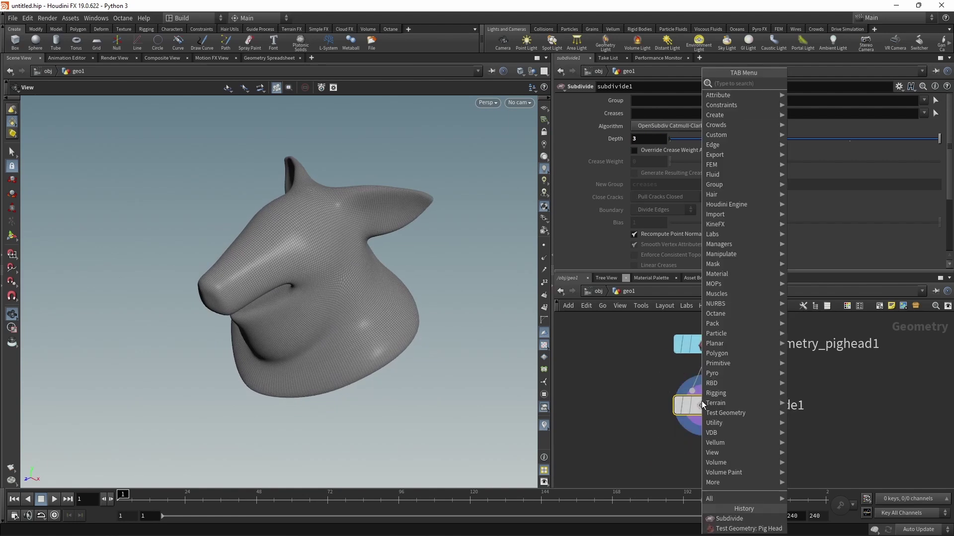
{"action": "type", "text": "null"}
{"action": "key", "text": "Return"}
{"action": "left_click", "coordinate": [705, 469]}
{"action": "double_click", "coordinate": [752, 472]}
{"action": "type", "text": "IN"}
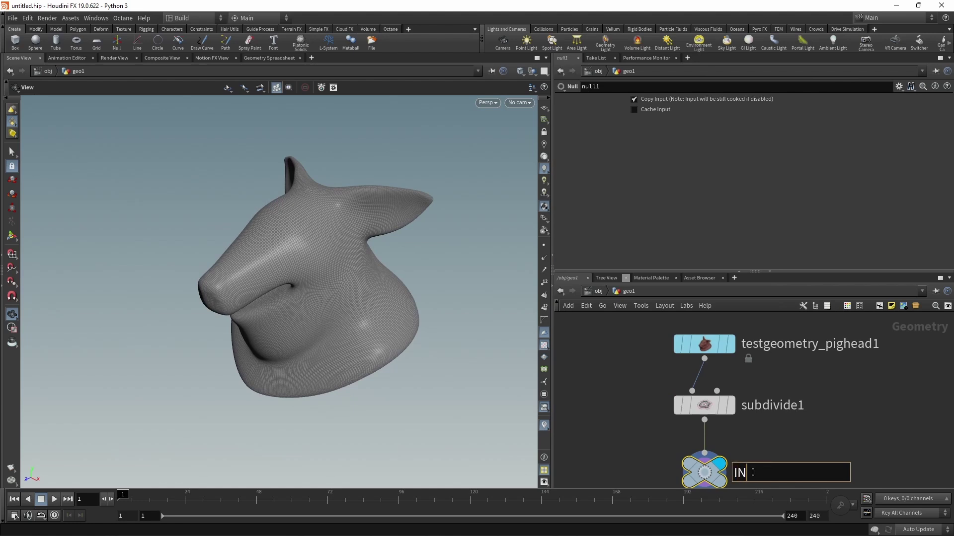
{"action": "key", "text": "Return"}
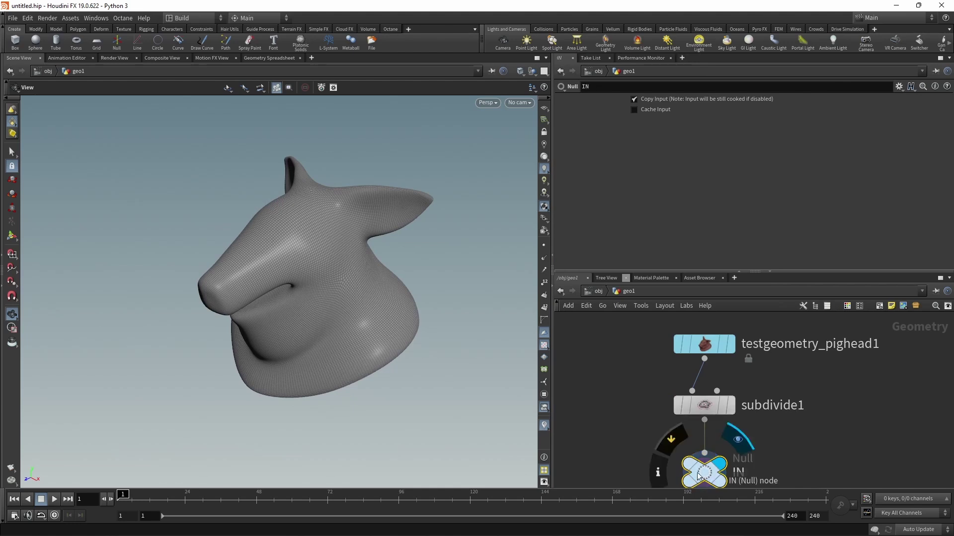
Add a separate Grid node with XY Plane orientation, 2 rows and 2 columns
{"action": "scroll", "coordinate": [766, 393], "scroll_direction": "down", "scroll_amount": 3}
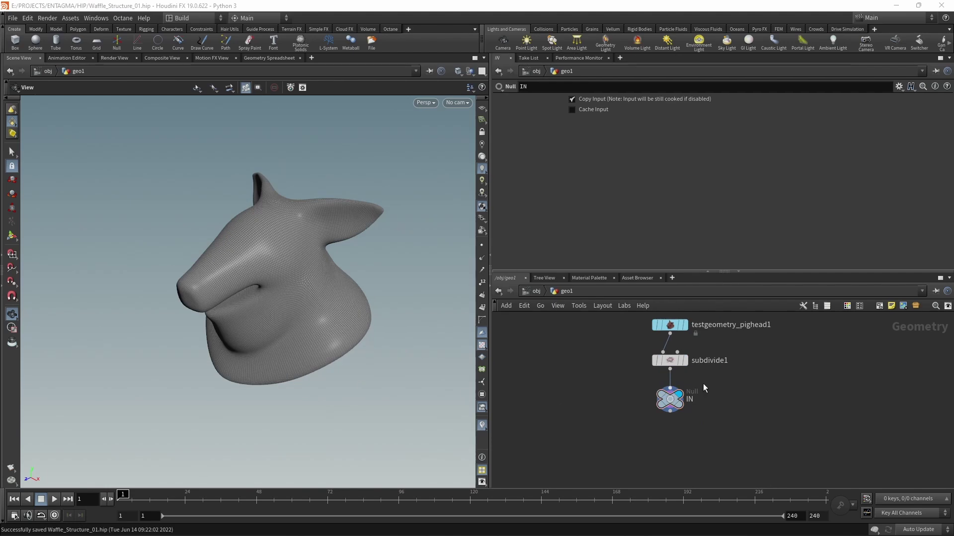
{"action": "key", "text": "Tab"}
{"action": "type", "text": "grid"}
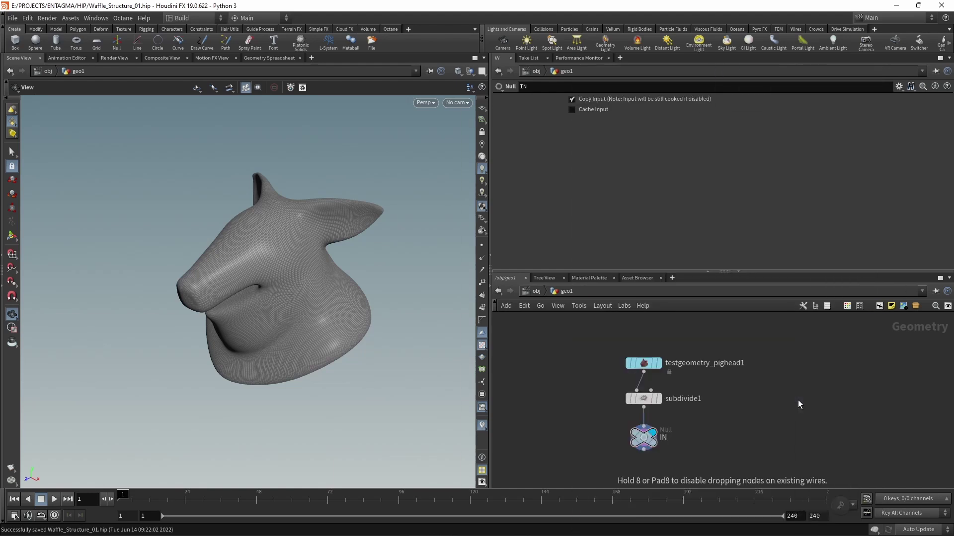
{"action": "key", "text": "Return"}
{"action": "left_click", "coordinate": [610, 127]}
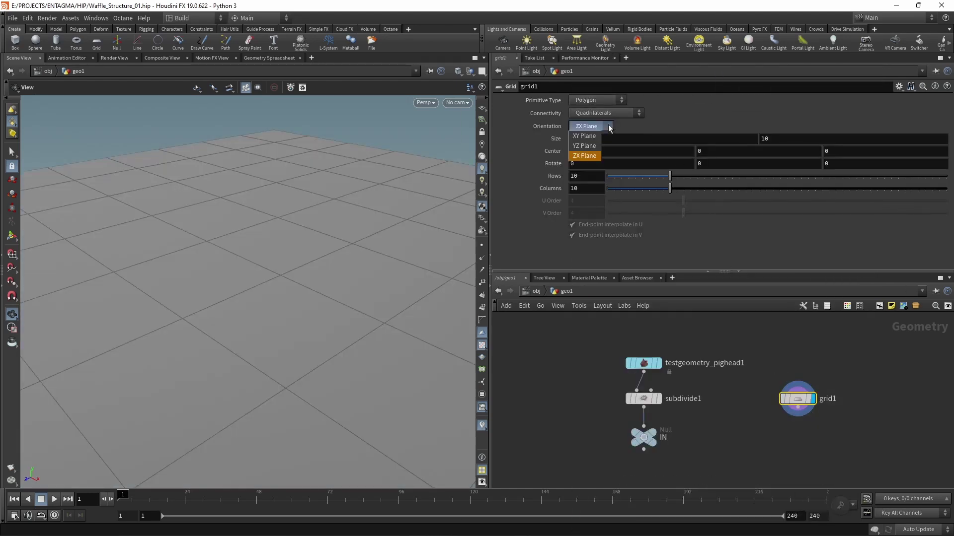
{"action": "left_click", "coordinate": [591, 136]}
{"action": "left_click", "coordinate": [600, 176]}
{"action": "type", "text": "2"}
{"action": "key", "text": "Tab"}
{"action": "type", "text": "2"}
{"action": "key", "text": "Return"}
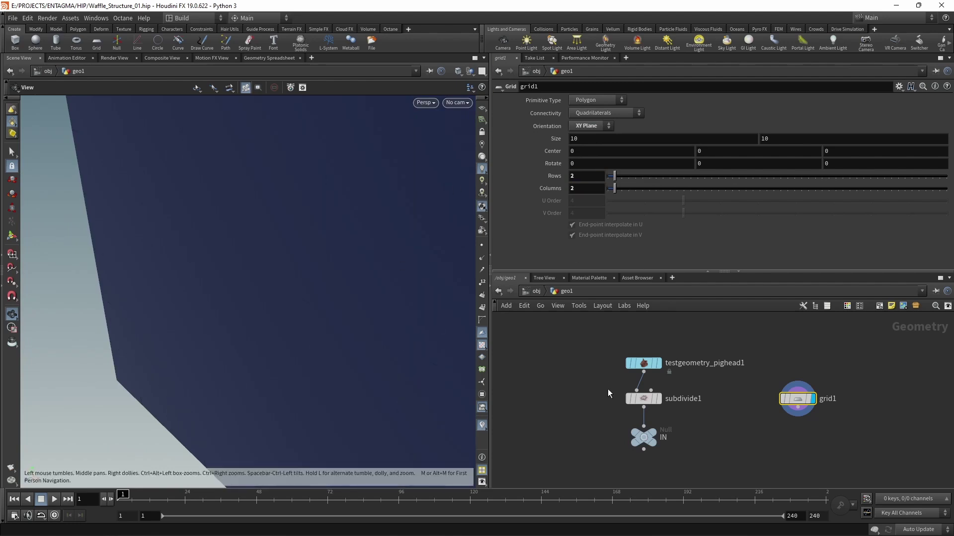
Display the IN null as a template and align the grid node with the pig head node in the network
{"action": "left_click", "coordinate": [654, 443]}
{"action": "left_click_drag", "start_coordinate": [368, 322], "coordinate": [278, 304]}
{"action": "left_click_drag", "start_coordinate": [801, 405], "coordinate": [803, 370]}
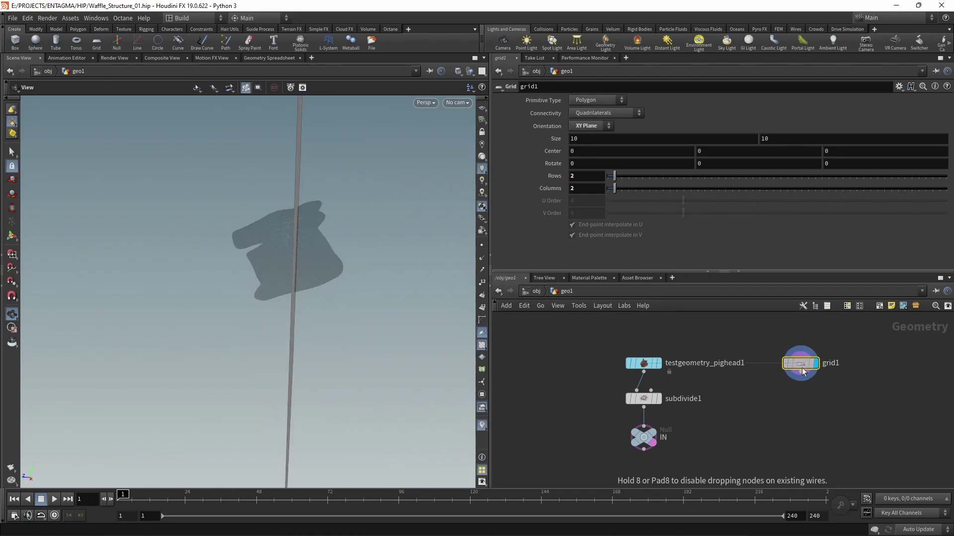
Append a Copy and Transform node to the grid with a Z translation of 0.1 and a total number of 80
{"action": "key", "text": "Tab"}
{"action": "type", "text": "co"}
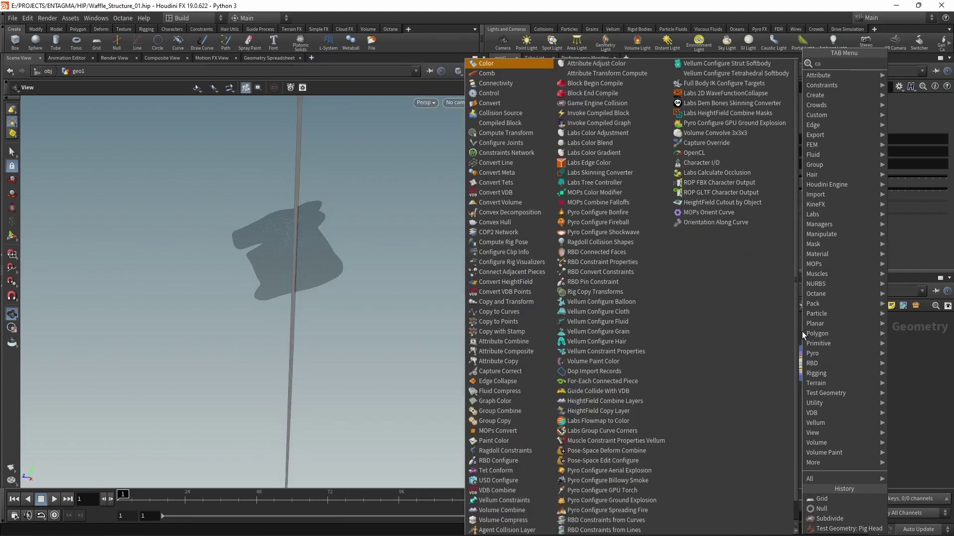
{"action": "key", "text": "Return"}
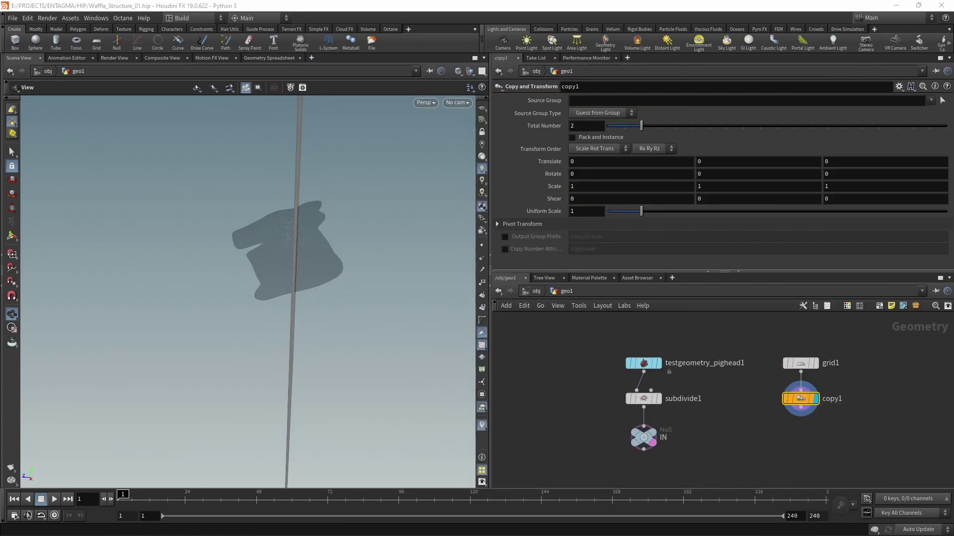
{"action": "left_click", "coordinate": [861, 161]}
{"action": "type", "text": "0.1"}
{"action": "key", "text": "Return"}
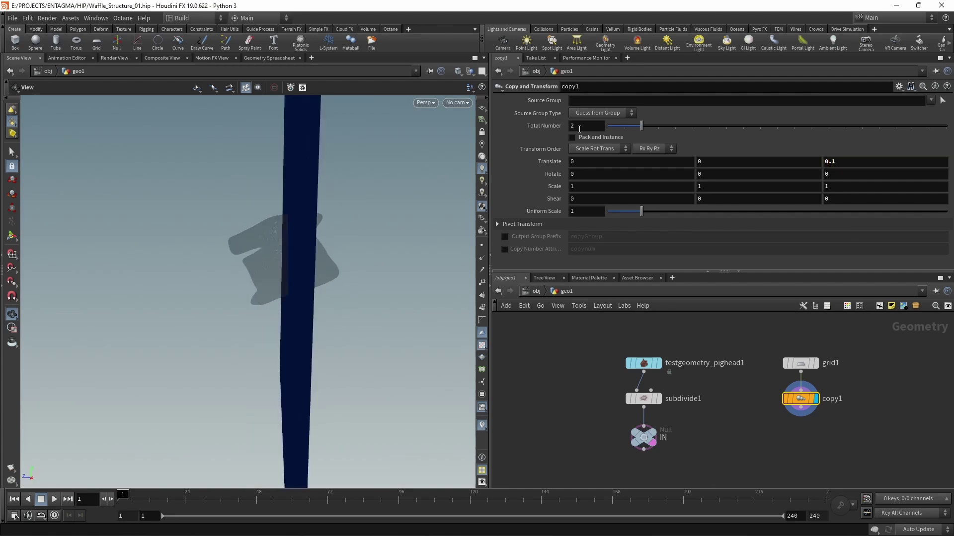
{"action": "left_click", "coordinate": [585, 125]}
{"action": "type", "text": "80"}
{"action": "key", "text": "Return"}
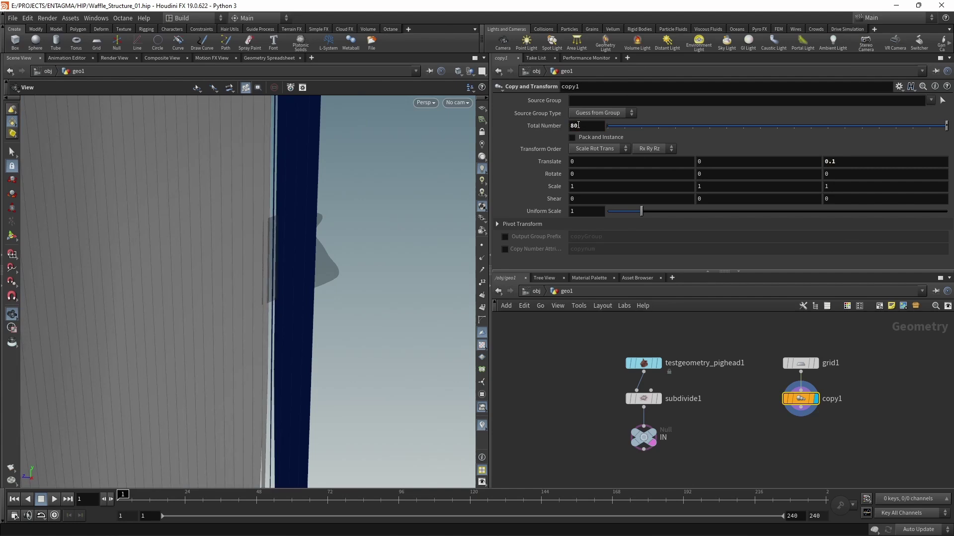
Append a Transform node after the grid copies and set its Z translation to -2
{"action": "key", "text": "Tab"}
{"action": "type", "text": "transform"}
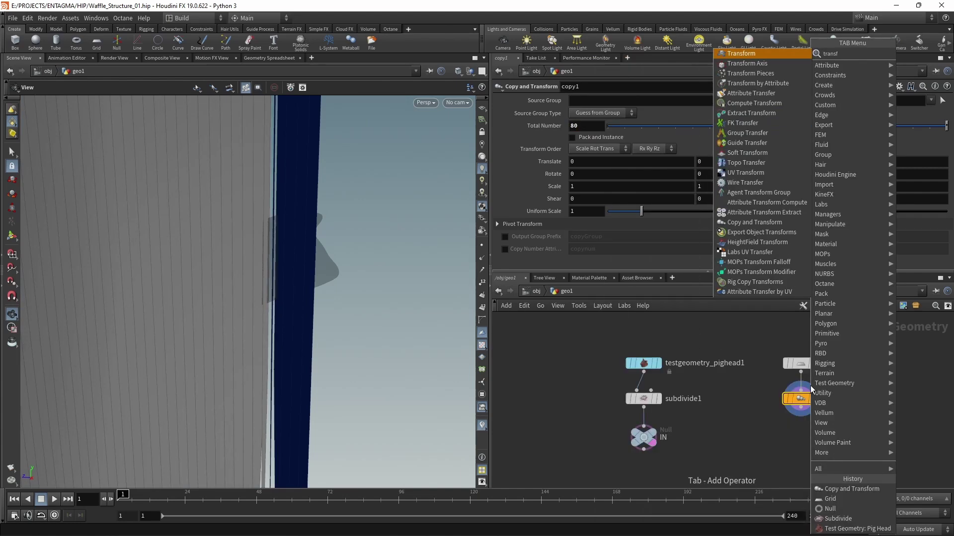
{"action": "key", "text": "Return"}
{"action": "left_click", "coordinate": [12, 241]}
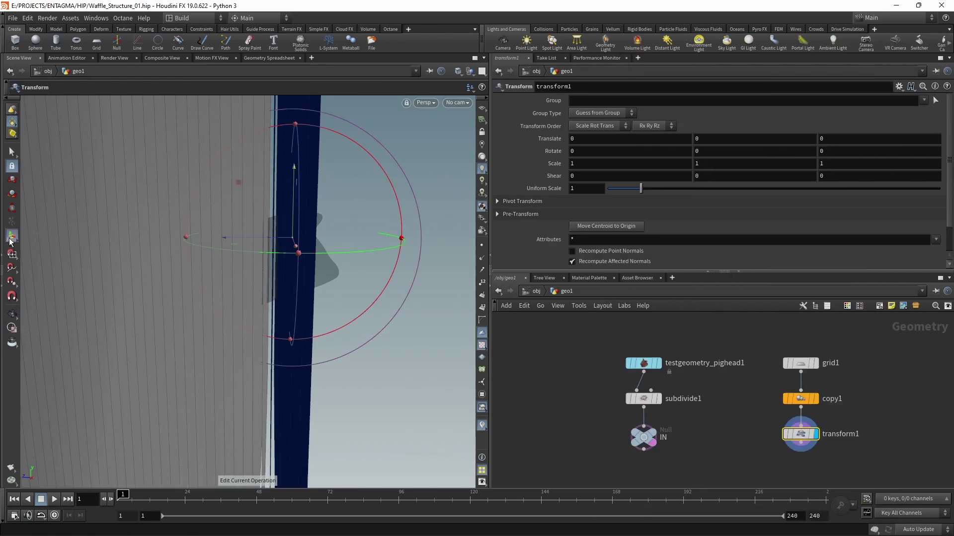
{"action": "left_click_drag", "start_coordinate": [234, 239], "coordinate": [339, 250]}
{"action": "left_click", "coordinate": [838, 139]}
{"action": "type", "text": "-2"}
{"action": "key", "text": "Return"}
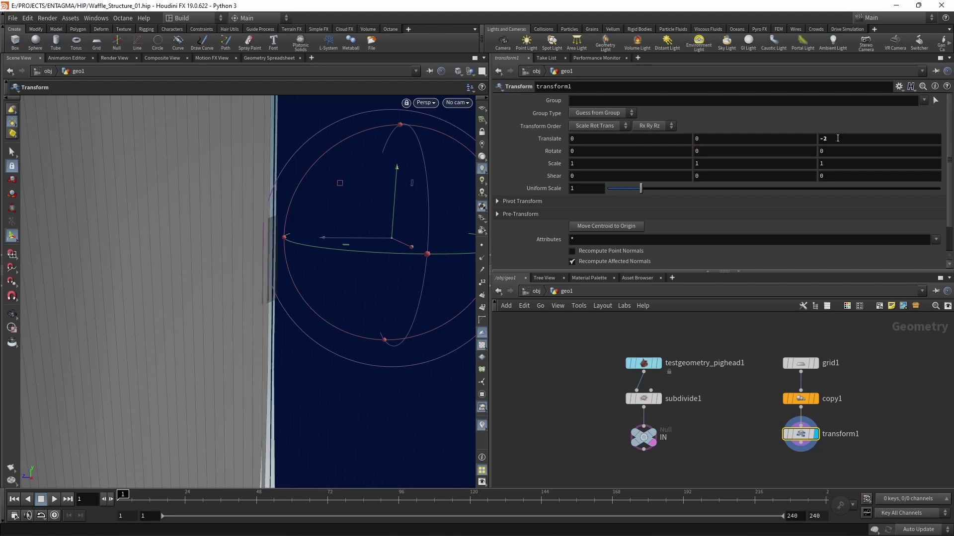
Duplicate the grid, copy and transform node chain and place the duplicate beside the original
{"action": "left_click_drag", "start_coordinate": [876, 317], "coordinate": [777, 447]}
{"action": "key", "text": "ctrl+c"}
{"action": "key", "text": "ctrl+v"}
{"action": "left_click_drag", "start_coordinate": [903, 391], "coordinate": [921, 372]}
{"action": "middle_click_drag", "start_coordinate": [888, 348], "coordinate": [840, 347]}
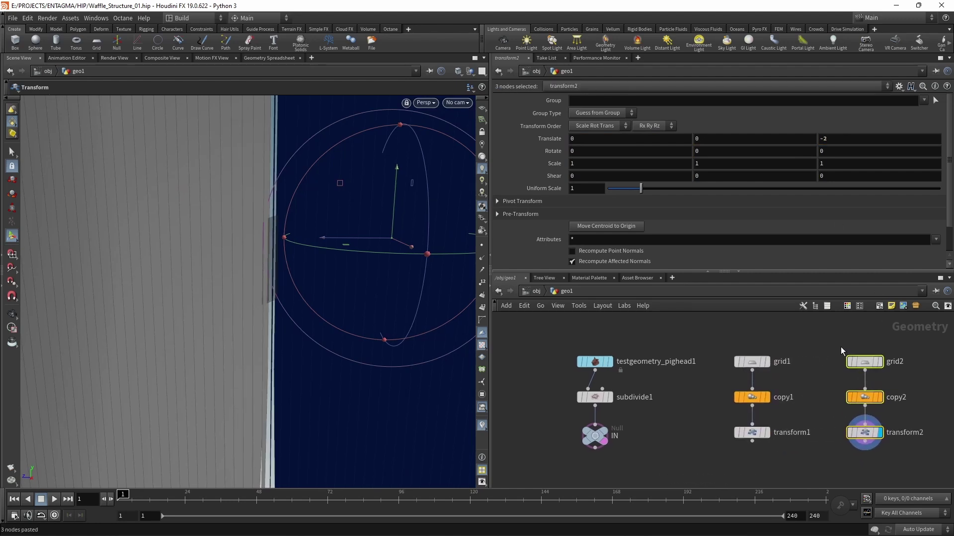
Set the orientation of the duplicated grid, grid2, to YZ Plane
{"action": "left_click", "coordinate": [865, 362]}
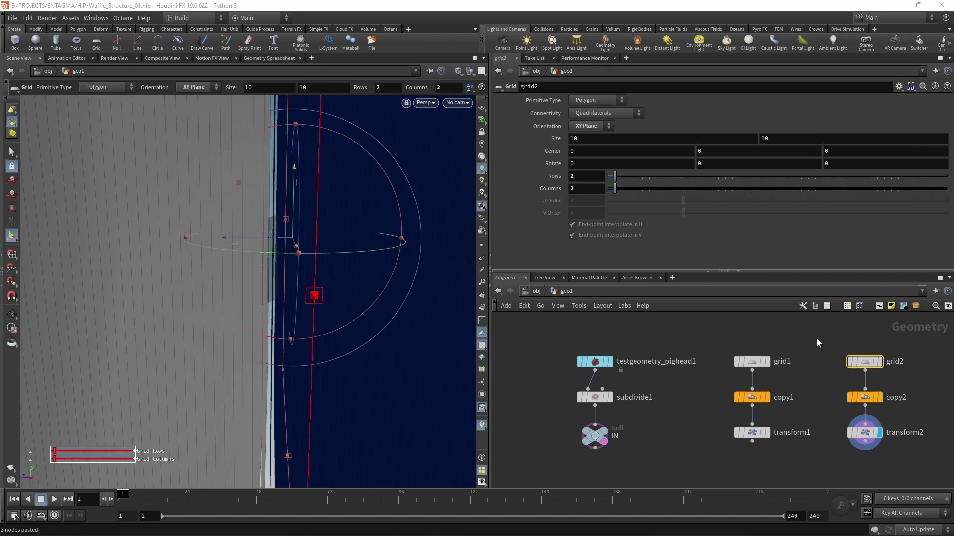
{"action": "left_click", "coordinate": [596, 126]}
{"action": "left_click", "coordinate": [583, 146]}
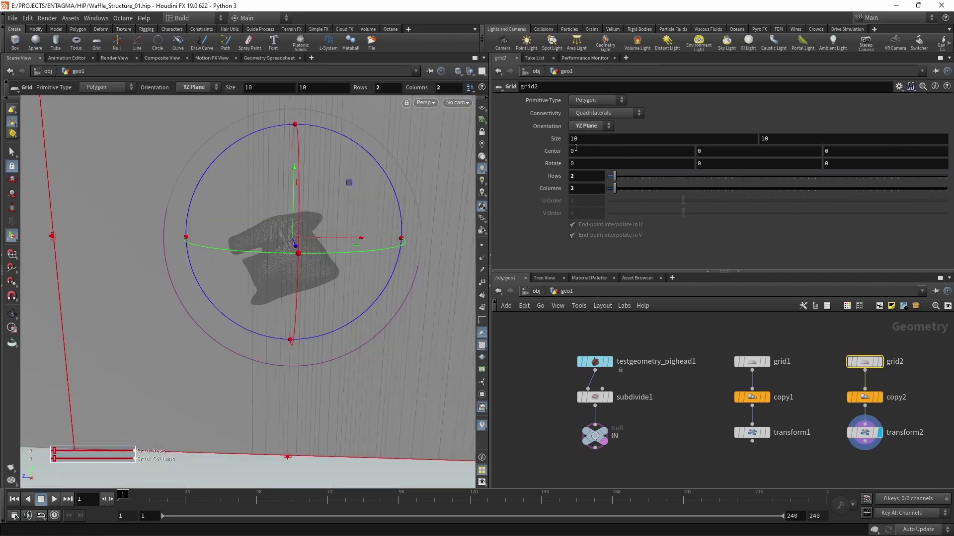
Set transform2's Z translation to 0 and its X translation to 2
{"action": "left_click", "coordinate": [887, 432]}
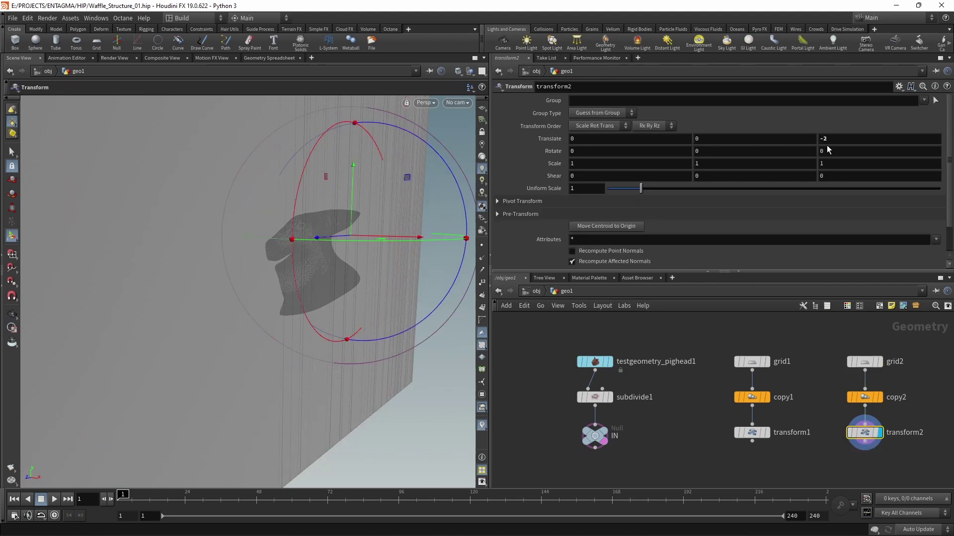
{"action": "left_click", "coordinate": [834, 139]}
{"action": "type", "text": "0"}
{"action": "key", "text": "Return"}
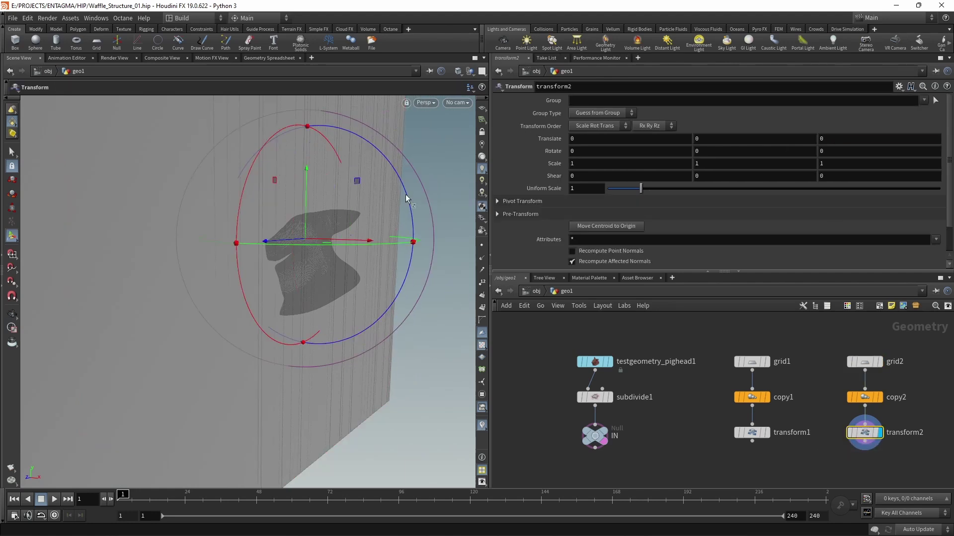
{"action": "left_click_drag", "start_coordinate": [358, 242], "coordinate": [437, 258]}
{"action": "key", "text": "Escape"}
{"action": "left_click_drag", "start_coordinate": [298, 278], "coordinate": [273, 330]}
{"action": "key", "text": "Return"}
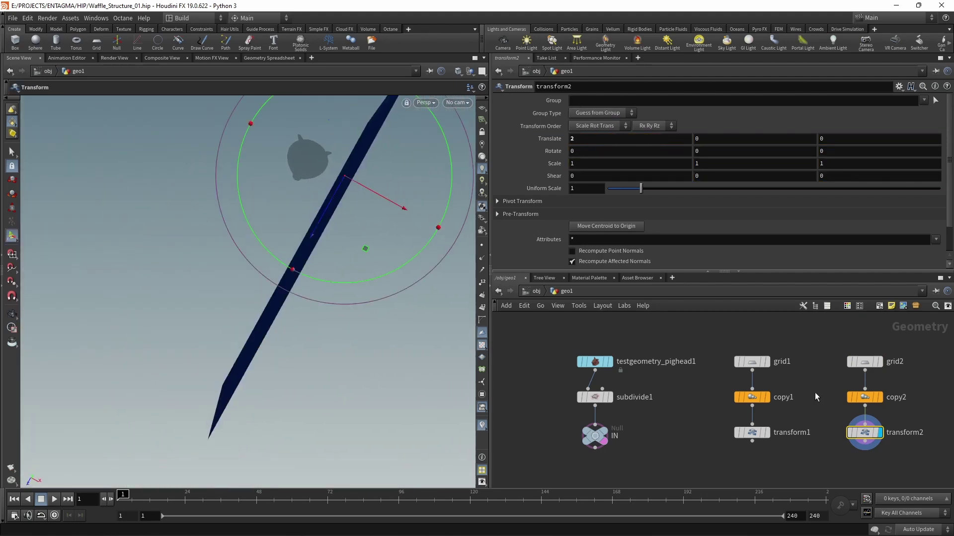
Change copy2's per-copy offset to an X translation of 0.1 and a Z translation of 0
{"action": "left_click", "coordinate": [864, 397]}
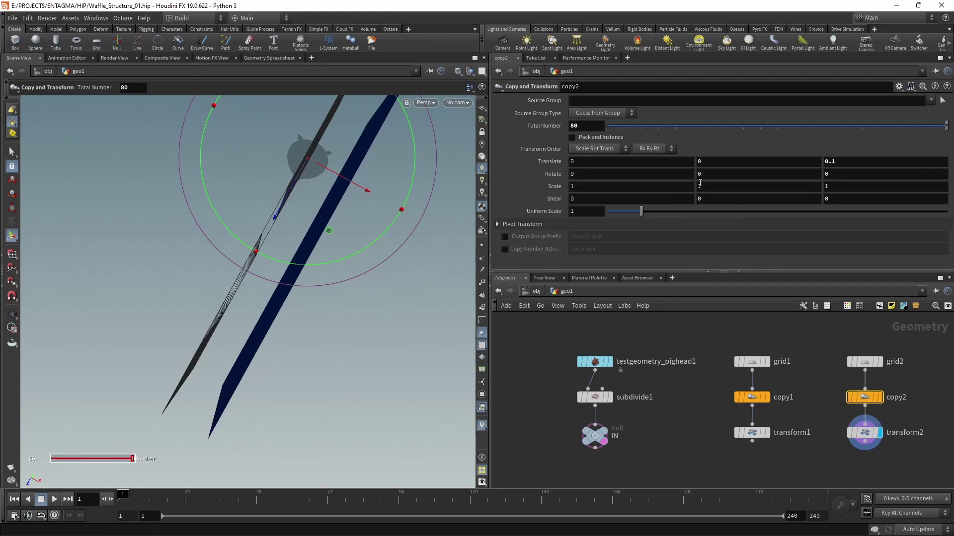
{"action": "left_click", "coordinate": [687, 165]}
{"action": "type", "text": "0.1"}
{"action": "key", "text": "Return"}
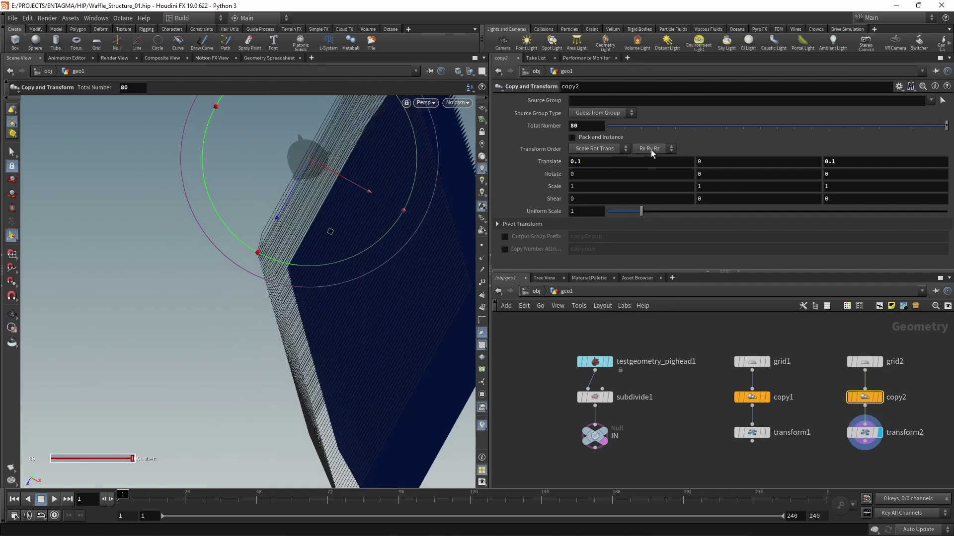
{"action": "double_click", "coordinate": [835, 165]}
{"action": "type", "text": "0"}
{"action": "key", "text": "Return"}
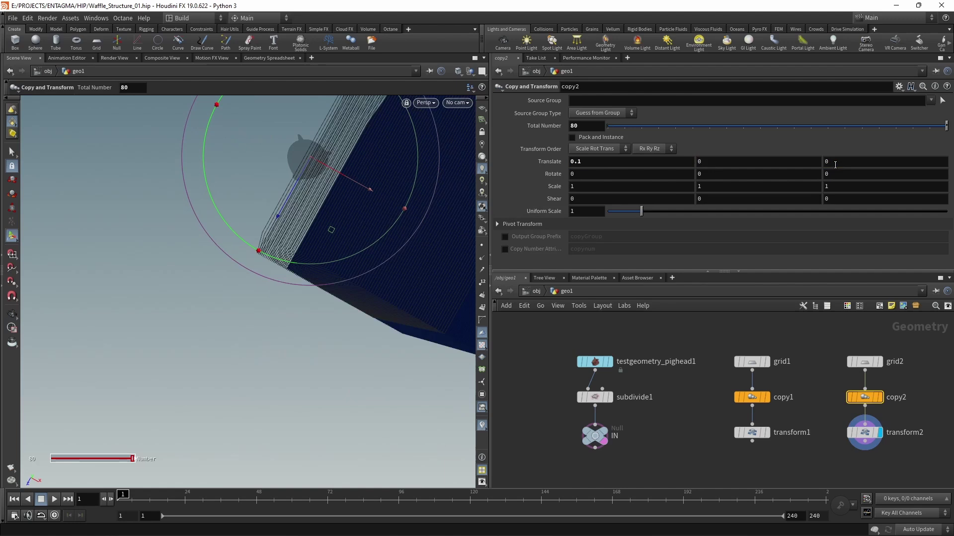
Set transform2's X translation to -2 and view the whole stack of YZ planes
{"action": "left_click", "coordinate": [864, 432]}
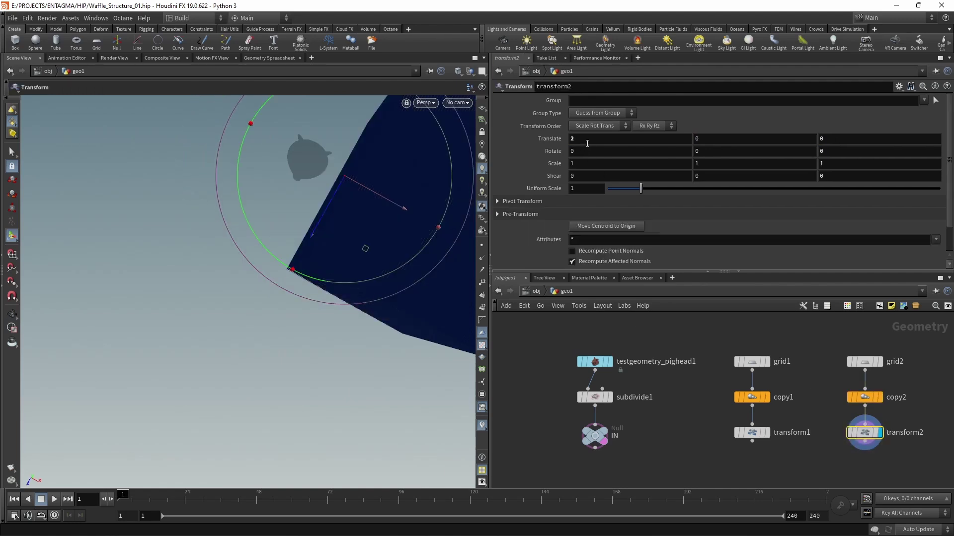
{"action": "double_click", "coordinate": [586, 139]}
{"action": "type", "text": "-2"}
{"action": "key", "text": "Return"}
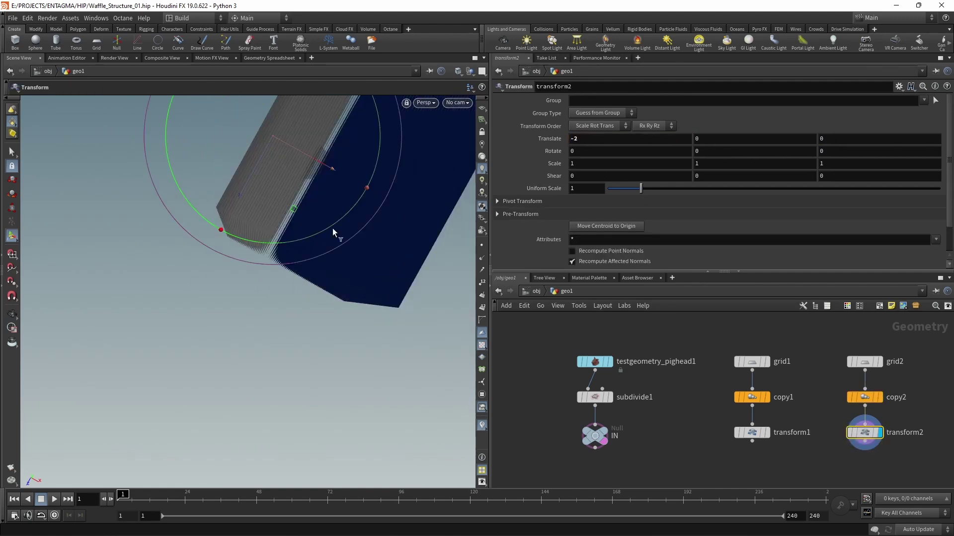
{"action": "key", "text": "Escape"}
{"action": "mouse_move", "coordinate": [339, 233]}
{"action": "left_mouse_down"}
{"action": "mouse_move", "coordinate": [351, 224]}
{"action": "mouse_move", "coordinate": [319, 215]}
{"action": "mouse_move", "coordinate": [302, 224]}
{"action": "mouse_move", "coordinate": [334, 217]}
{"action": "left_mouse_up"}
{"action": "key", "text": "h"}
{"action": "key", "text": "Return"}
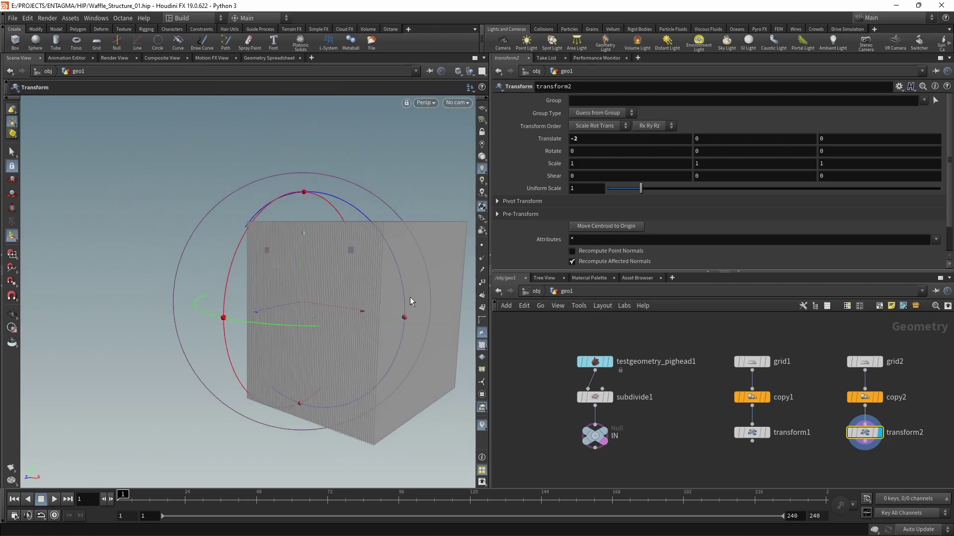
{"action": "left_click_drag", "start_coordinate": [377, 278], "coordinate": [428, 298]}
Add a Boolean node with the IN null as its first input and transform1 as its second
{"action": "middle_click_drag", "start_coordinate": [674, 459], "coordinate": [653, 394]}
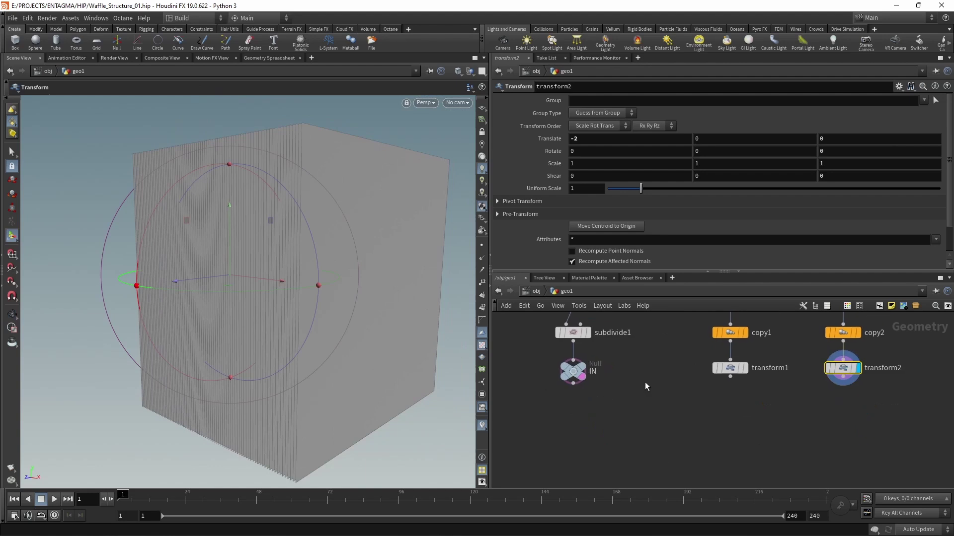
{"action": "key", "text": "Tab"}
{"action": "type", "text": "boolean"}
{"action": "key", "text": "Return"}
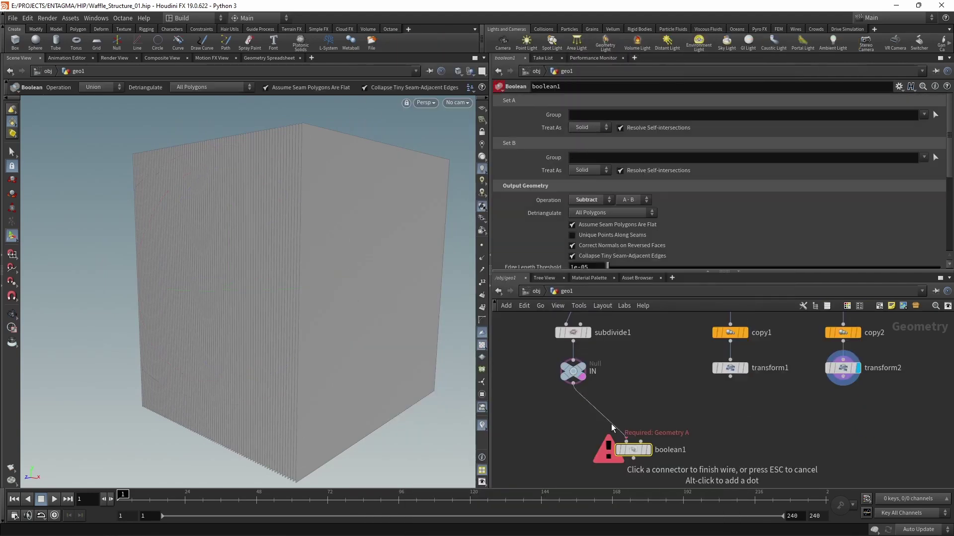
{"action": "left_click", "coordinate": [641, 444]}
{"action": "left_click", "coordinate": [642, 442]}
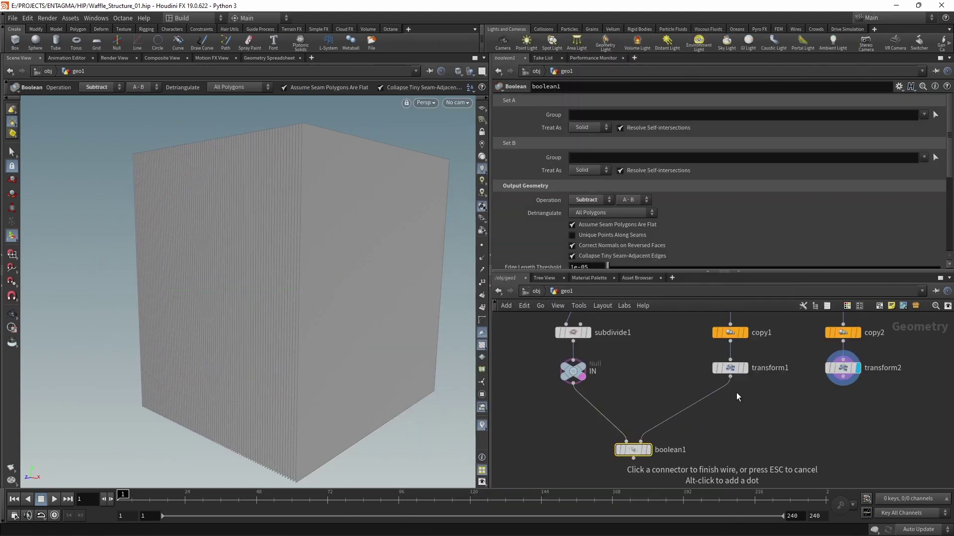
Display transform1 and the IN null in turn to compare them, and set the display to boolean1
{"action": "left_click", "coordinate": [750, 369]}
{"action": "left_click", "coordinate": [748, 368]}
{"action": "left_click_drag", "start_coordinate": [366, 311], "coordinate": [392, 318]}
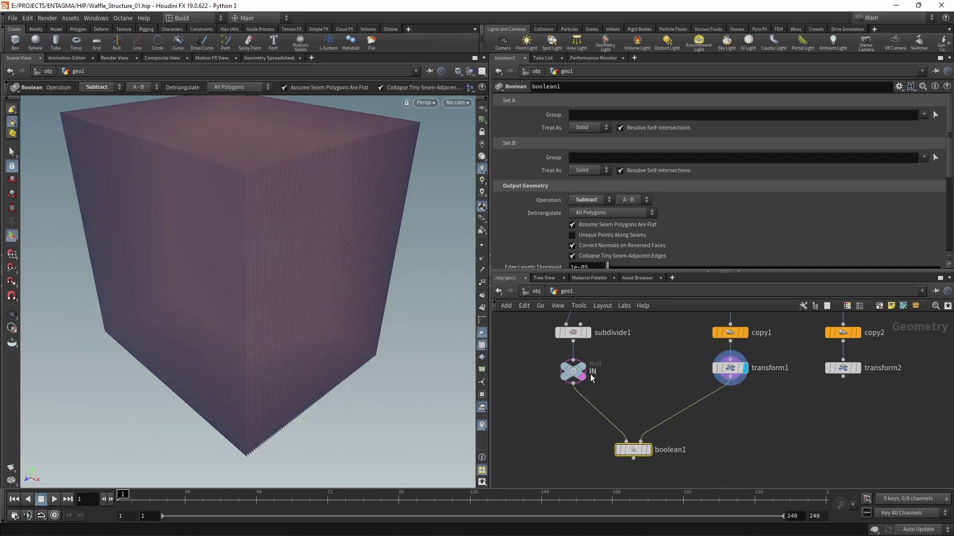
{"action": "left_click", "coordinate": [587, 371]}
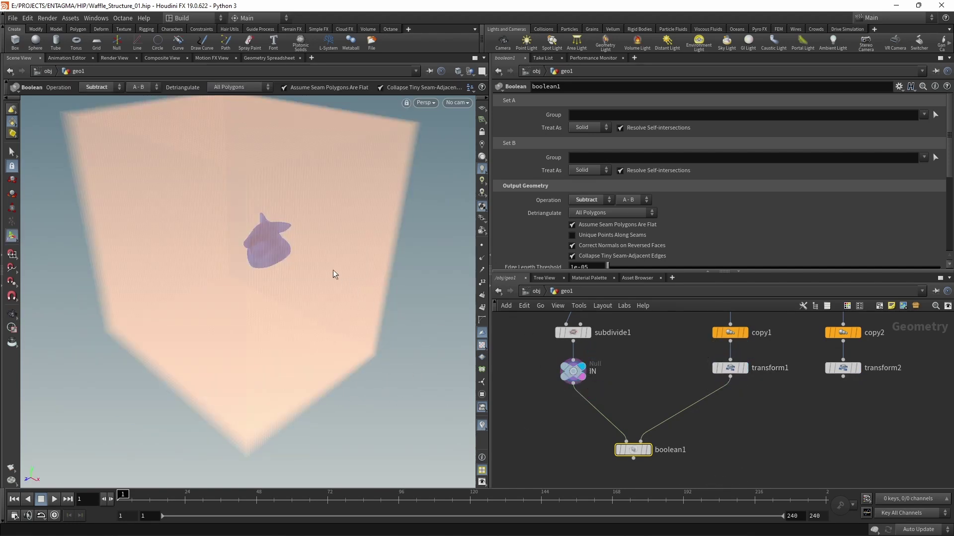
{"action": "scroll", "coordinate": [329, 274], "scroll_direction": "up", "scroll_amount": 5}
{"action": "left_click", "coordinate": [648, 451]}
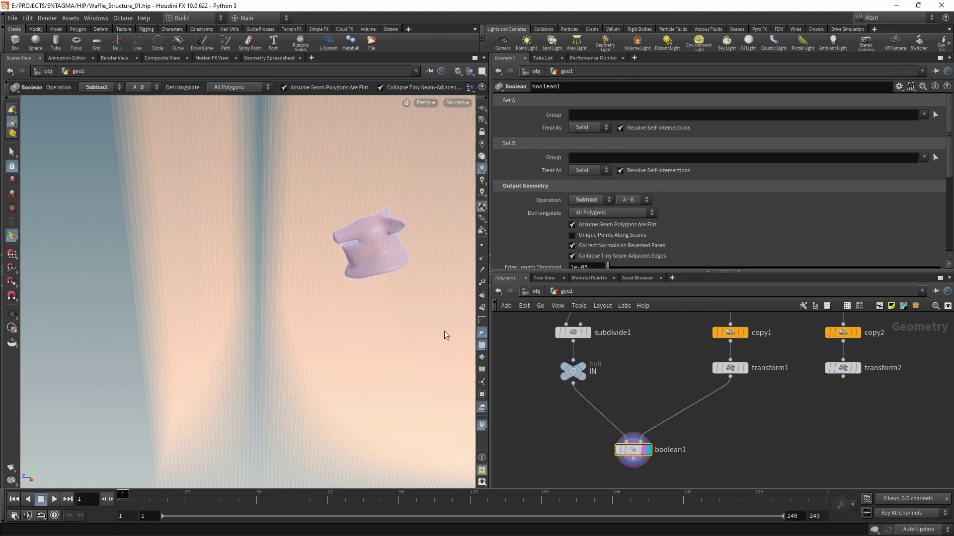
{"action": "left_click_drag", "start_coordinate": [426, 317], "coordinate": [432, 263]}
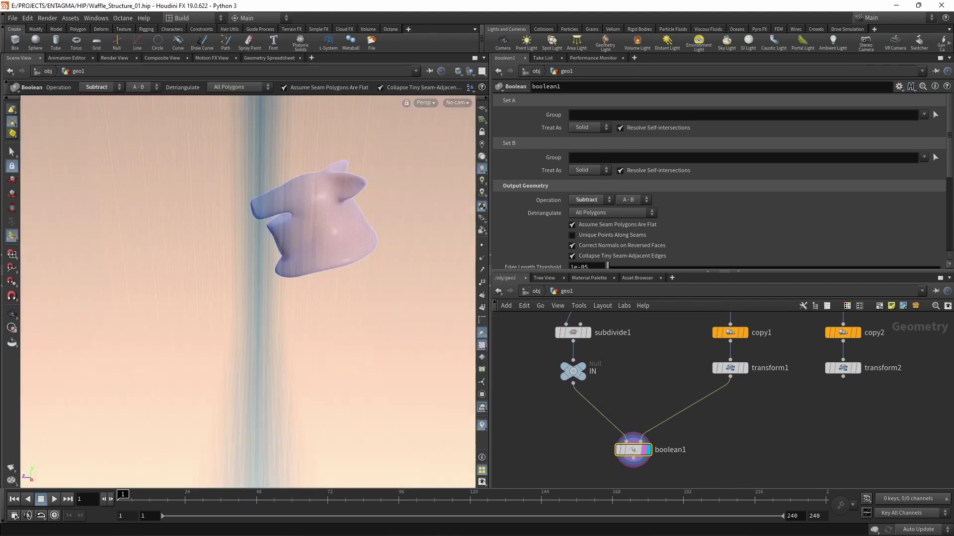
On boolean1, treat Set B as Surface and set the operation to Intersect
{"action": "left_click", "coordinate": [728, 367]}
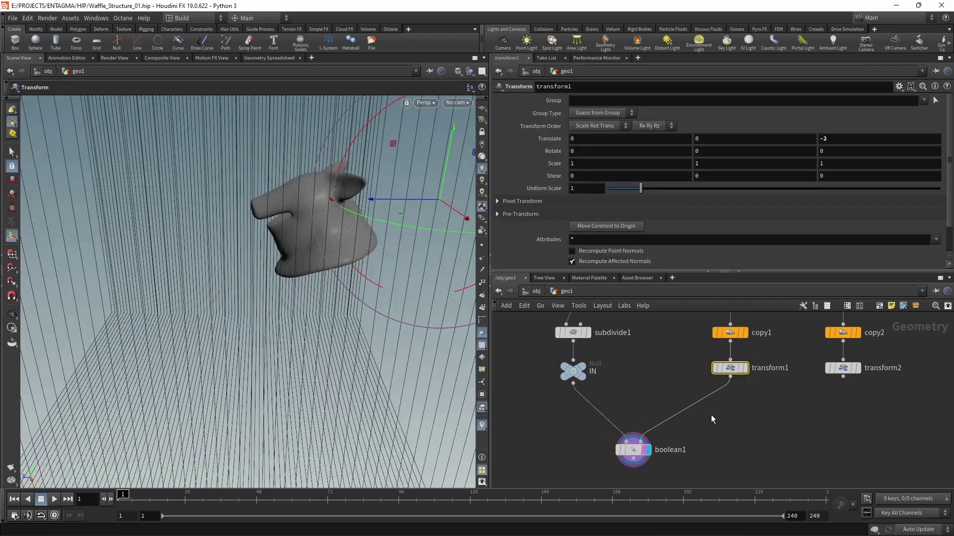
{"action": "left_click", "coordinate": [643, 449]}
{"action": "left_click", "coordinate": [596, 171]}
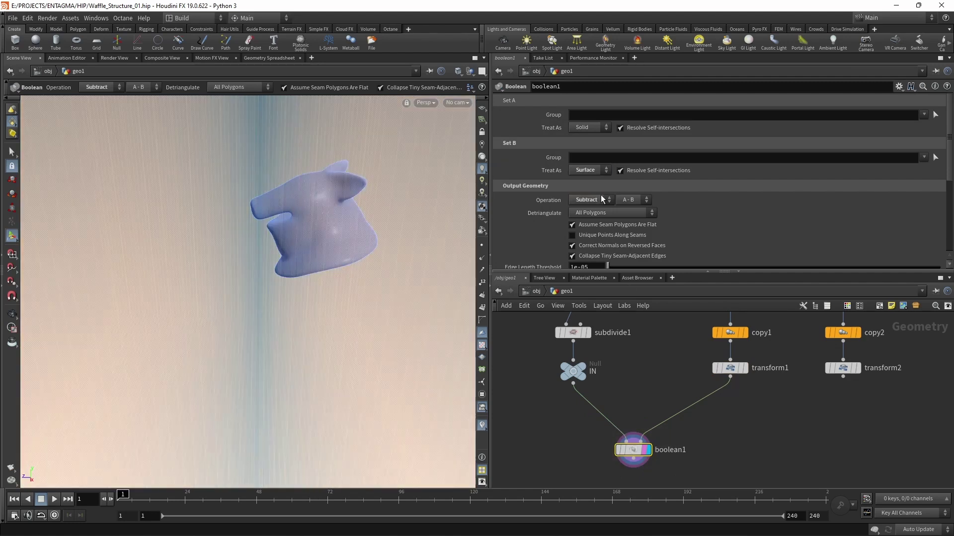
{"action": "left_click", "coordinate": [599, 198]}
{"action": "left_click", "coordinate": [588, 219]}
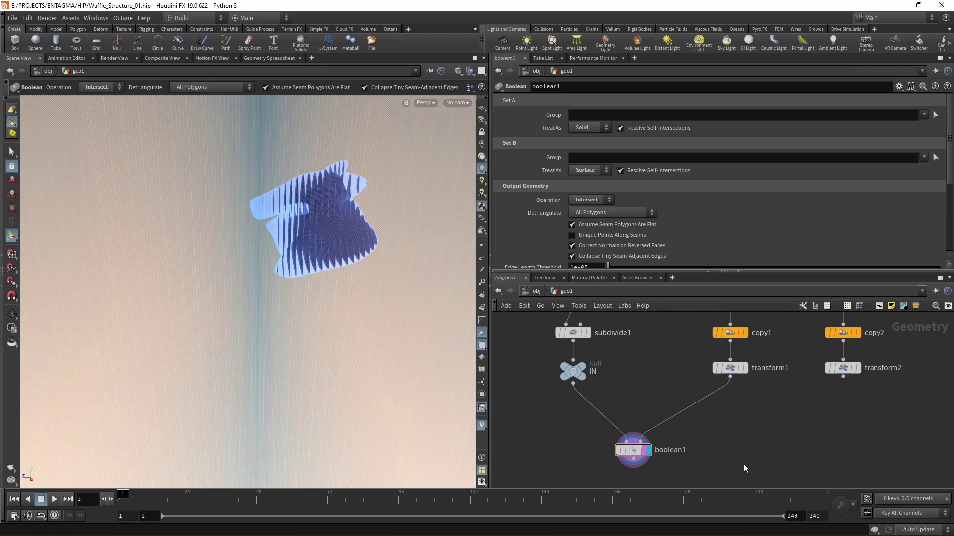
{"action": "key", "text": "Escape"}
{"action": "left_click_drag", "start_coordinate": [334, 270], "coordinate": [268, 297]}
{"action": "key", "text": "Return"}
Duplicate boolean1 with its IN connection and wire transform2 into the duplicate's second input
{"action": "middle_click_drag", "start_coordinate": [695, 460], "coordinate": [687, 413]}
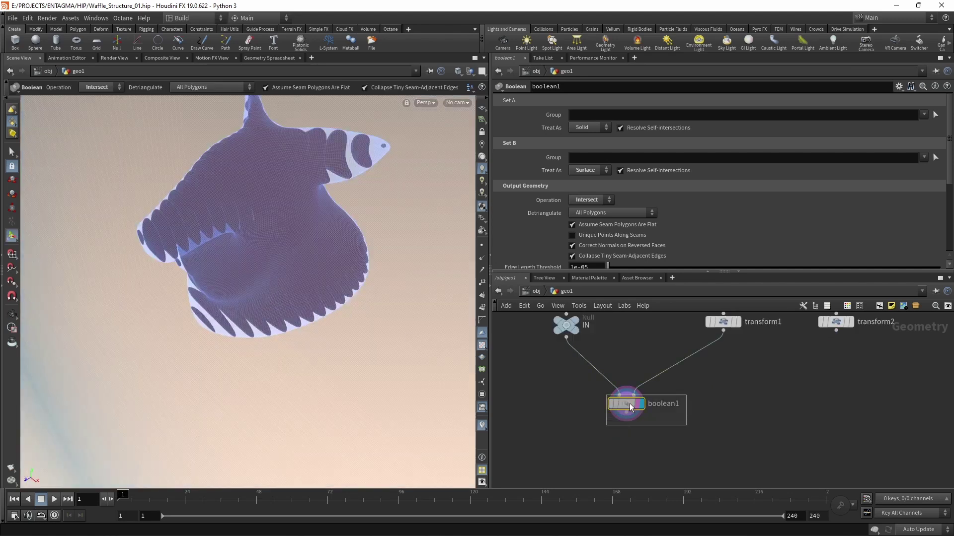
{"action": "key", "text": "ctrl+c"}
{"action": "key", "text": "ctrl+v"}
{"action": "middle_click_drag", "start_coordinate": [842, 377], "coordinate": [844, 414]}
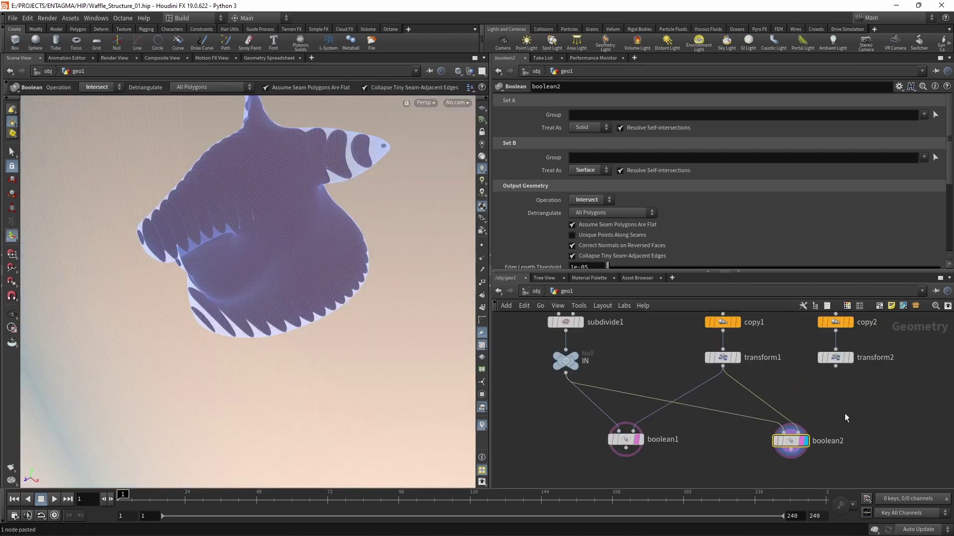
{"action": "left_click", "coordinate": [836, 366]}
{"action": "left_click", "coordinate": [798, 433]}
{"action": "key", "text": "Escape"}
{"action": "left_click_drag", "start_coordinate": [292, 266], "coordinate": [350, 318]}
{"action": "key", "text": "Return"}
Add a PolyExtrude node below boolean1, feed it boolean1's output and display it
{"action": "key", "text": "Tab"}
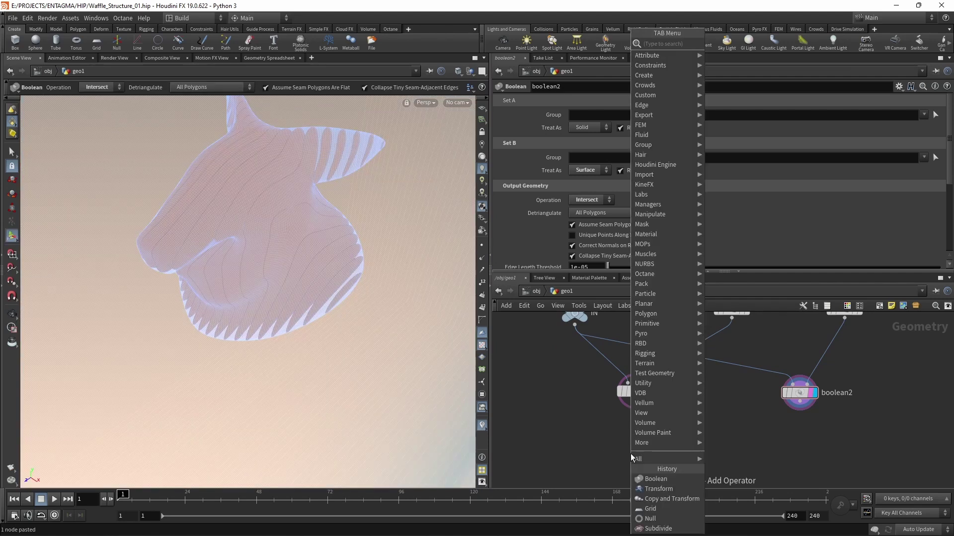
{"action": "type", "text": "polyex"}
{"action": "key", "text": "Return"}
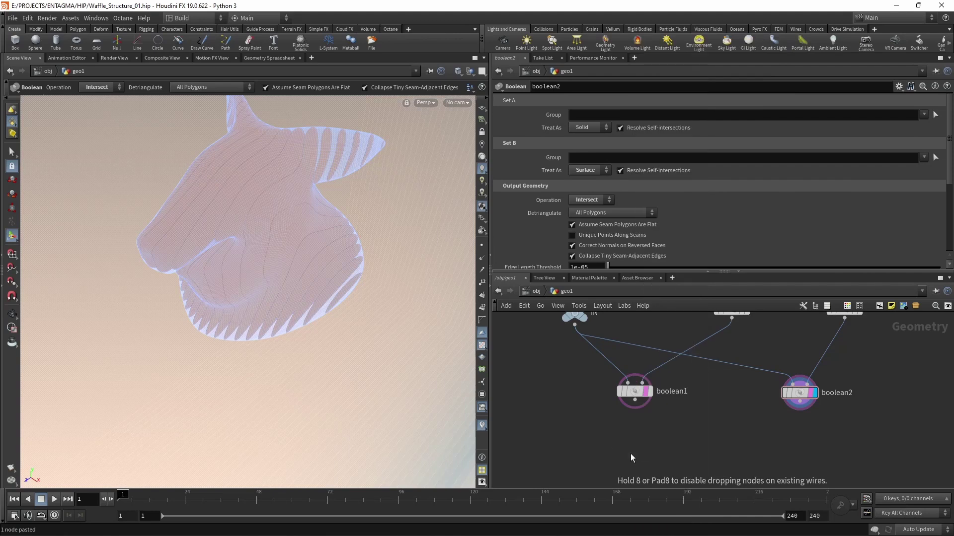
{"action": "left_click", "coordinate": [630, 454]}
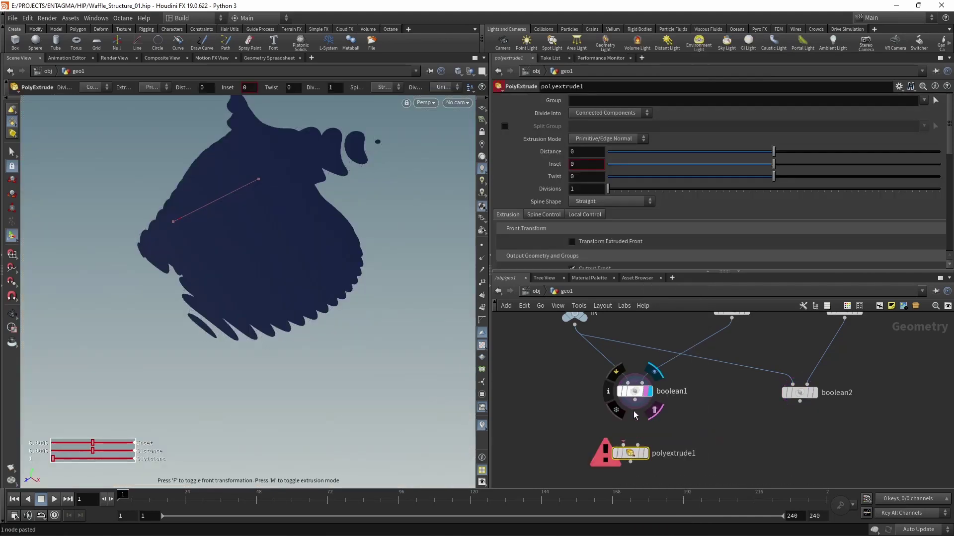
{"action": "left_click_drag", "start_coordinate": [635, 400], "coordinate": [635, 441]}
{"action": "left_click_drag", "start_coordinate": [582, 431], "coordinate": [703, 451]}
Set polyextrude1's extrusion distance to 0.02 and inspect the thickened slices
{"action": "left_click", "coordinate": [577, 152]}
{"action": "type", "text": ".02"}
{"action": "key", "text": "Return"}
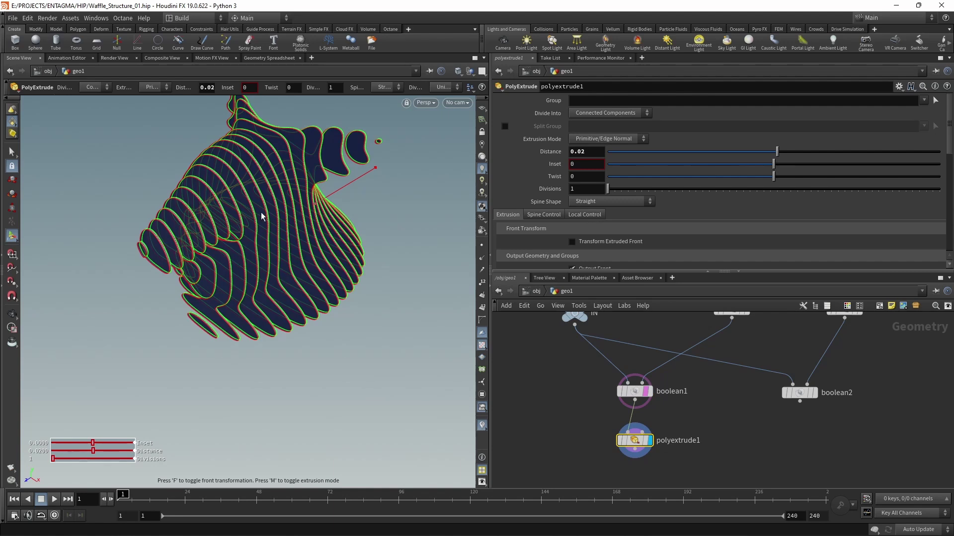
{"action": "key", "text": "Escape"}
{"action": "left_click_drag", "start_coordinate": [262, 214], "coordinate": [308, 189]}
{"action": "key", "text": "Return"}
Enable Output Back on polyextrude1 so the extruded slices are closed, and inspect them from several sides
{"action": "left_click_drag", "start_coordinate": [546, 271], "coordinate": [549, 352]}
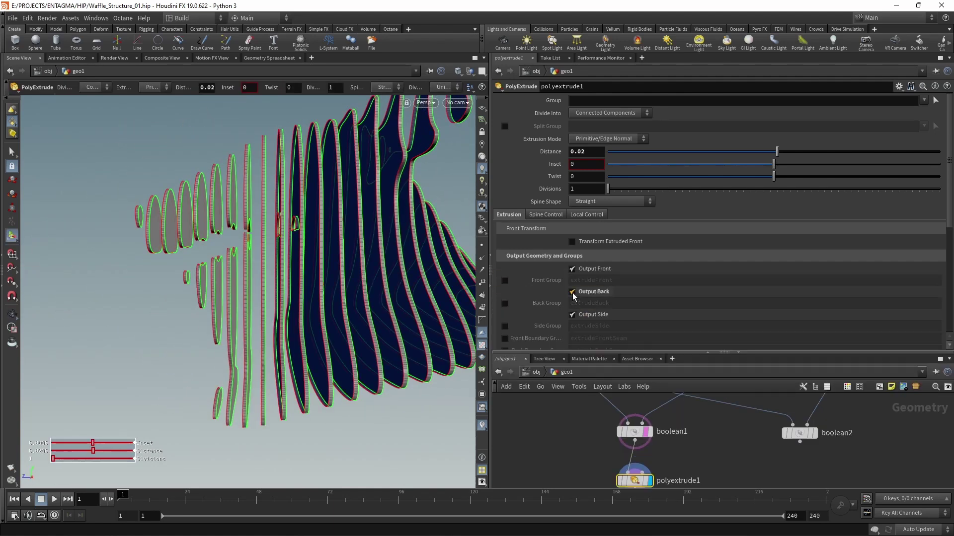
{"action": "left_click", "coordinate": [573, 292]}
{"action": "key", "text": "Escape"}
{"action": "left_click_drag", "start_coordinate": [447, 265], "coordinate": [401, 290]}
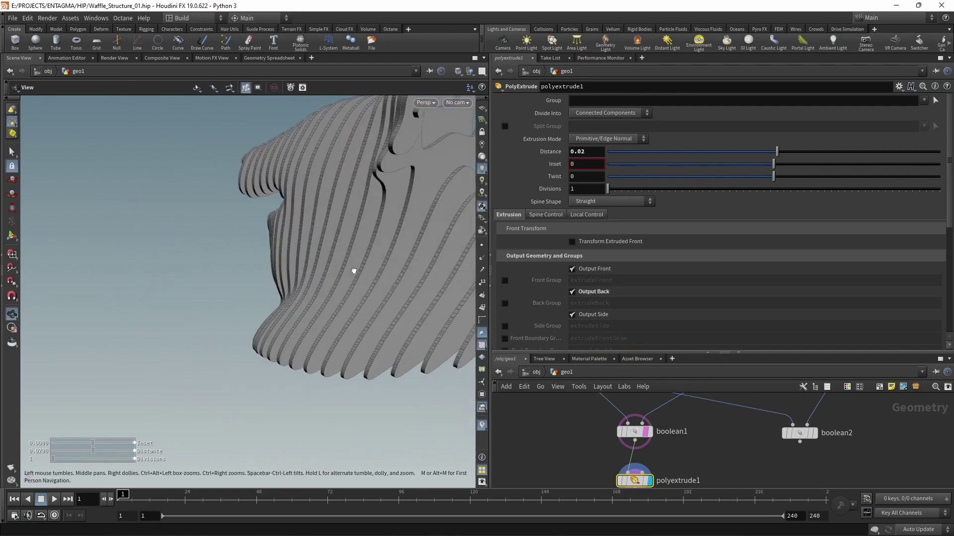
{"action": "left_click_drag", "start_coordinate": [364, 270], "coordinate": [348, 189]}
{"action": "middle_click_drag", "start_coordinate": [715, 458], "coordinate": [714, 419]}
{"action": "key", "text": "Return"}
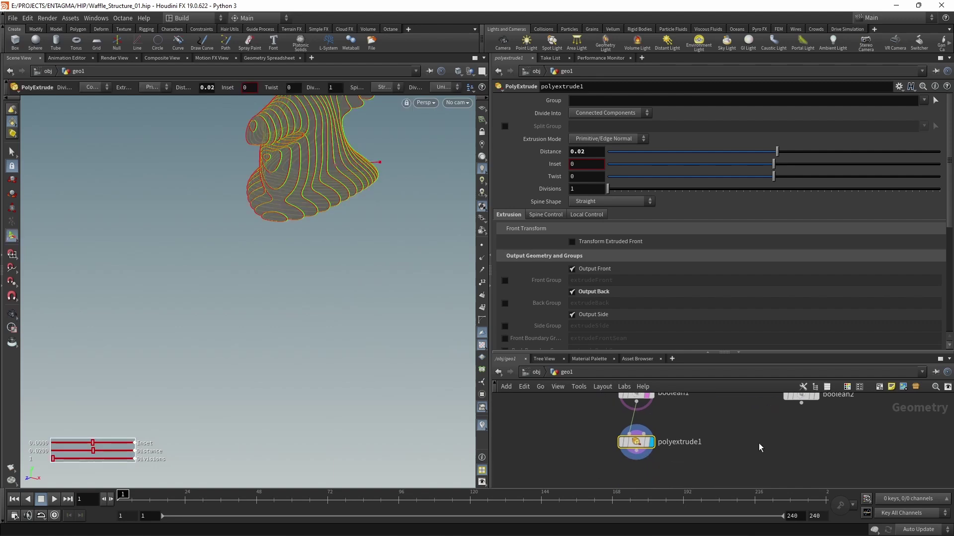
Duplicate polyextrude1, connect the duplicate to boolean2 and display its extruded slices
{"action": "key", "text": "ctrl+c"}
{"action": "key", "text": "ctrl+v"}
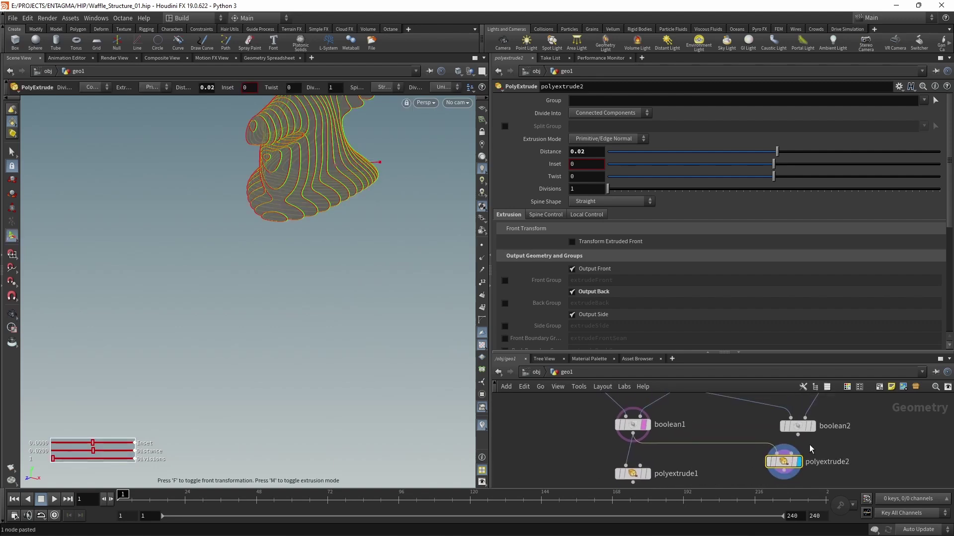
{"action": "left_click_drag", "start_coordinate": [790, 462], "coordinate": [797, 455]}
{"action": "left_click", "coordinate": [810, 455]}
{"action": "key", "text": "Escape"}
{"action": "left_click_drag", "start_coordinate": [388, 244], "coordinate": [330, 273]}
{"action": "key", "text": "Return"}
Combine polyextrude1 and polyextrude2 in a Merge node, display it and examine where the slices cross
{"action": "middle_click_drag", "start_coordinate": [739, 477], "coordinate": [739, 425]}
{"action": "key", "text": "Tab"}
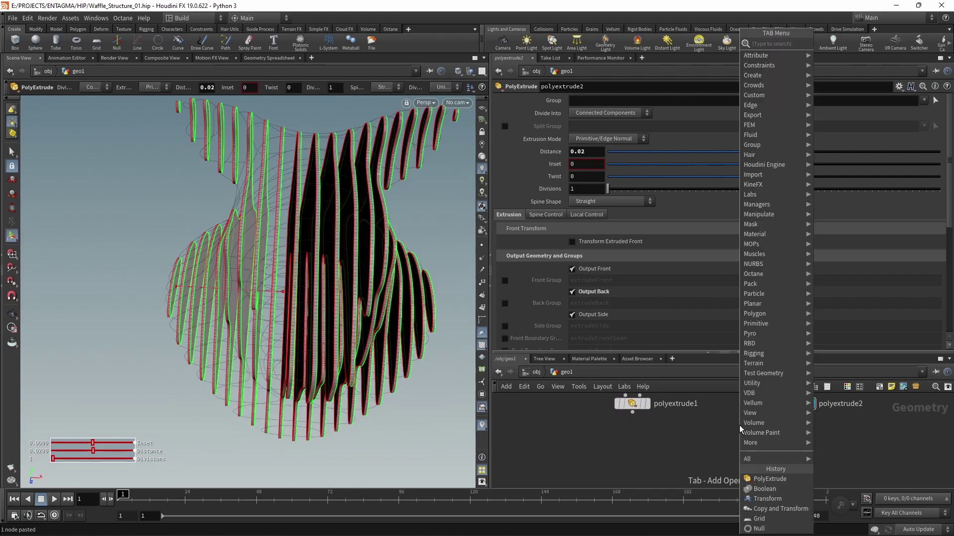
{"action": "type", "text": "merge"}
{"action": "key", "text": "Return"}
{"action": "left_click", "coordinate": [740, 425]}
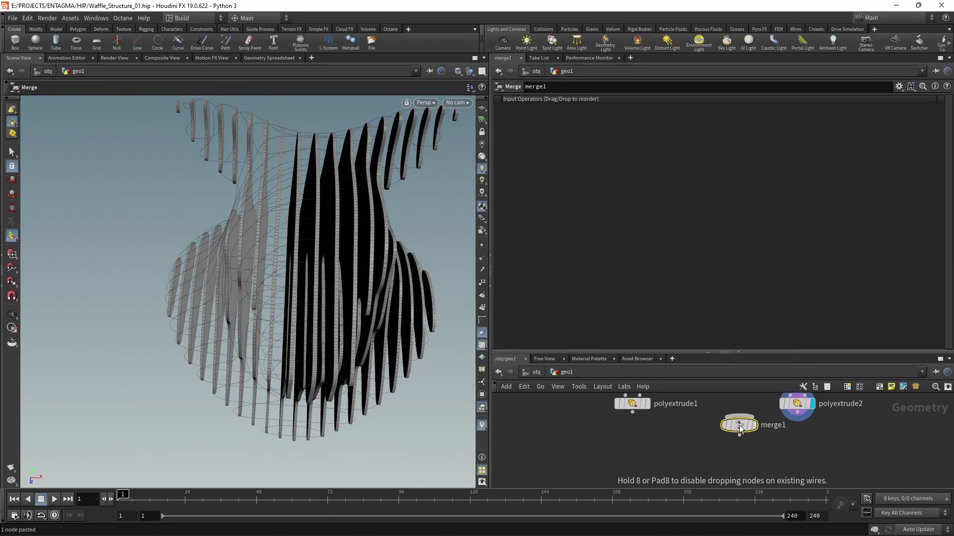
{"action": "left_click_drag", "start_coordinate": [741, 427], "coordinate": [727, 451]}
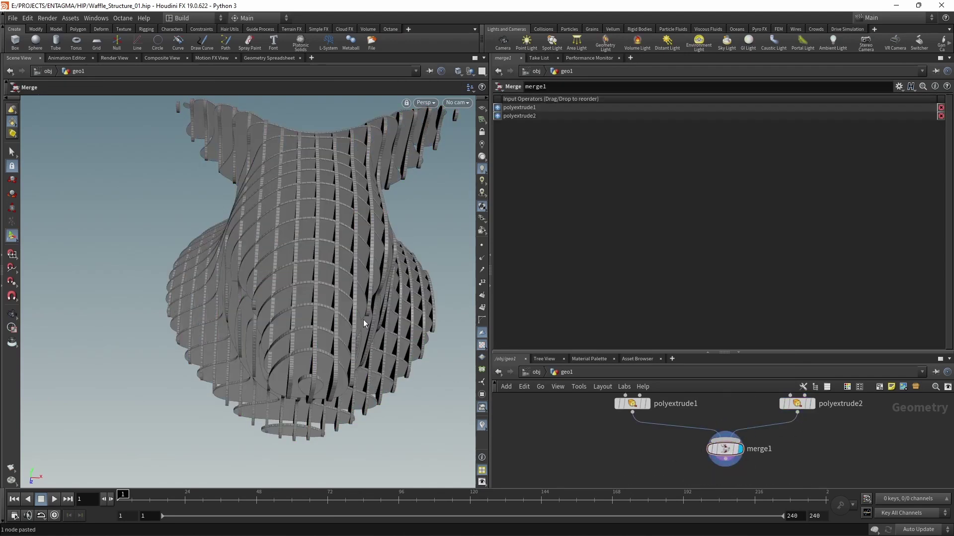
{"action": "key", "text": "Escape"}
{"action": "left_click_drag", "start_coordinate": [357, 316], "coordinate": [368, 259]}
{"action": "scroll", "coordinate": [398, 191], "scroll_direction": "up", "scroll_amount": 5}
{"action": "left_click_drag", "start_coordinate": [398, 192], "coordinate": [311, 195]}
{"action": "key", "text": "Return"}
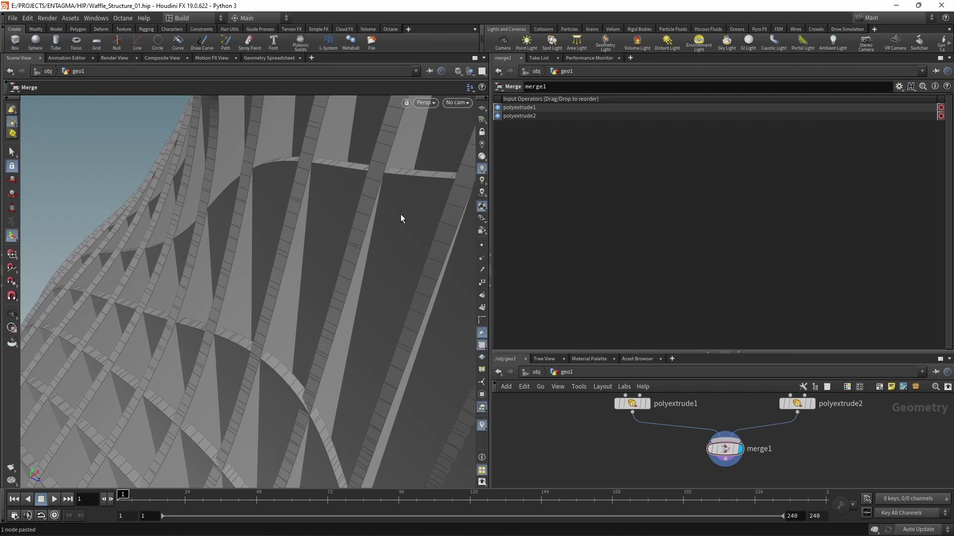
Save the scene file and frame the whole pig head structure
{"action": "key", "text": "ctrl+s"}
{"action": "key", "text": "Escape"}
{"action": "left_click_drag", "start_coordinate": [400, 213], "coordinate": [326, 288]}
{"action": "key", "text": "Return"}
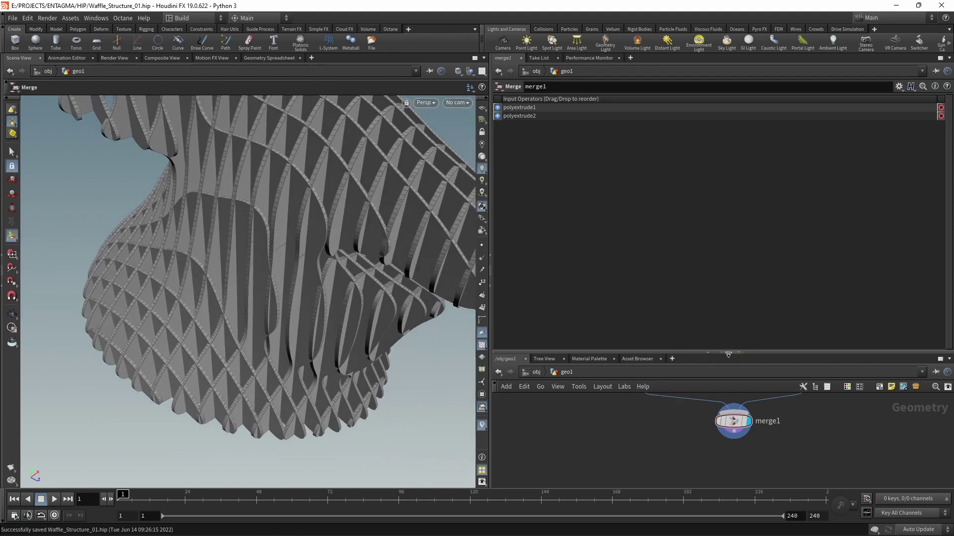
{"action": "left_click_drag", "start_coordinate": [726, 354], "coordinate": [684, 303]}
{"action": "key", "text": "space+h"}
{"action": "left_click_drag", "start_coordinate": [323, 219], "coordinate": [346, 214]}
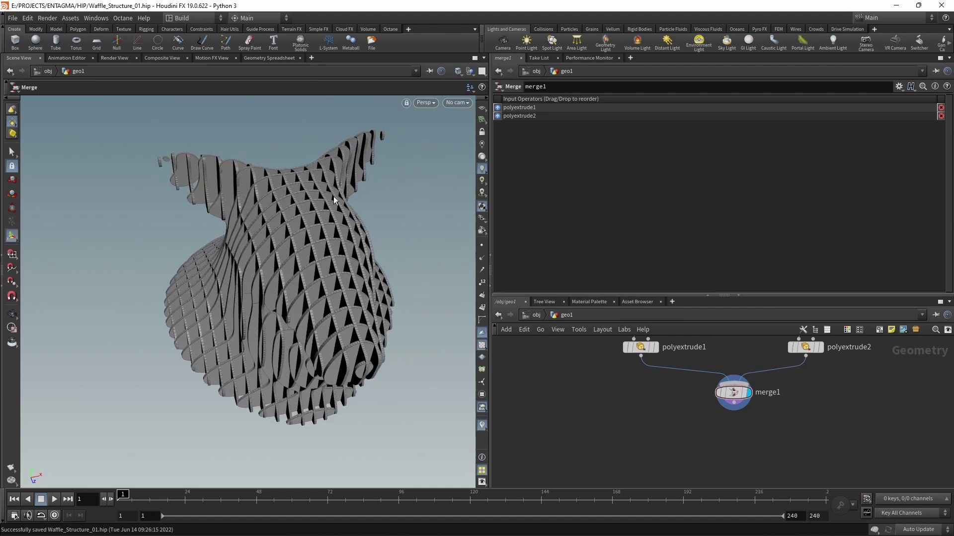
Replace the Merge node with a Boolean node taking polyextrude1 as first input and polyextrude2 as second
{"action": "key", "text": "Delete"}
{"action": "key", "text": "Tab"}
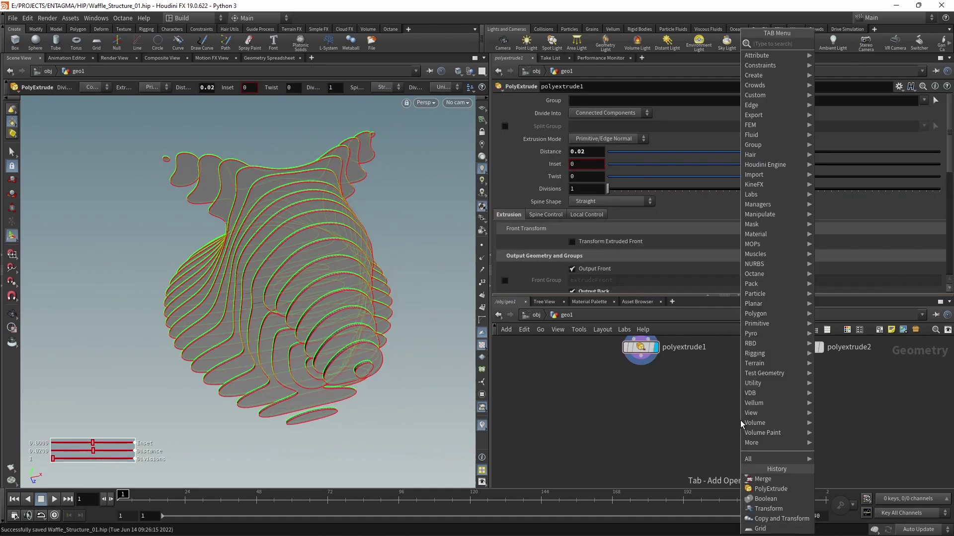
{"action": "type", "text": "boo"}
{"action": "key", "text": "Return"}
{"action": "left_click", "coordinate": [740, 421]}
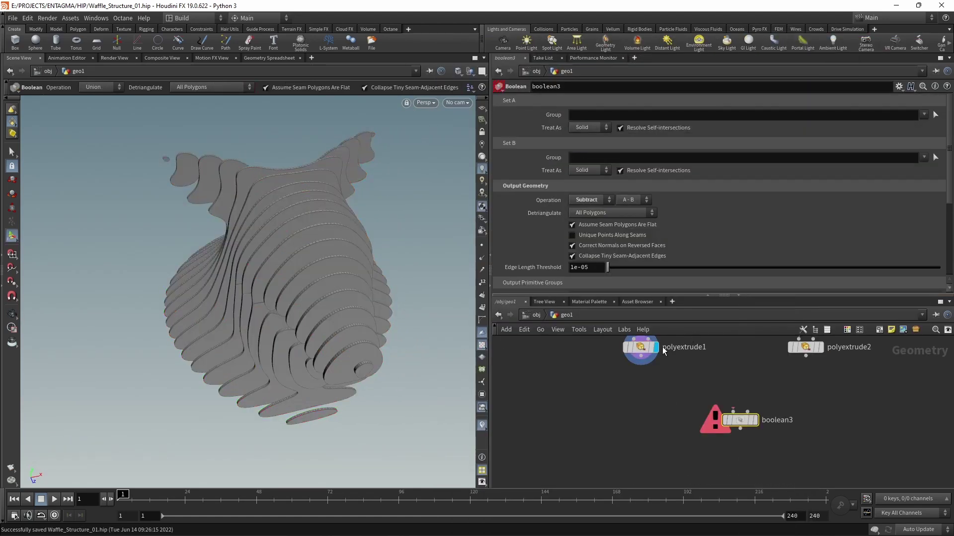
{"action": "left_click_drag", "start_coordinate": [640, 364], "coordinate": [733, 412]}
{"action": "left_click", "coordinate": [805, 356]}
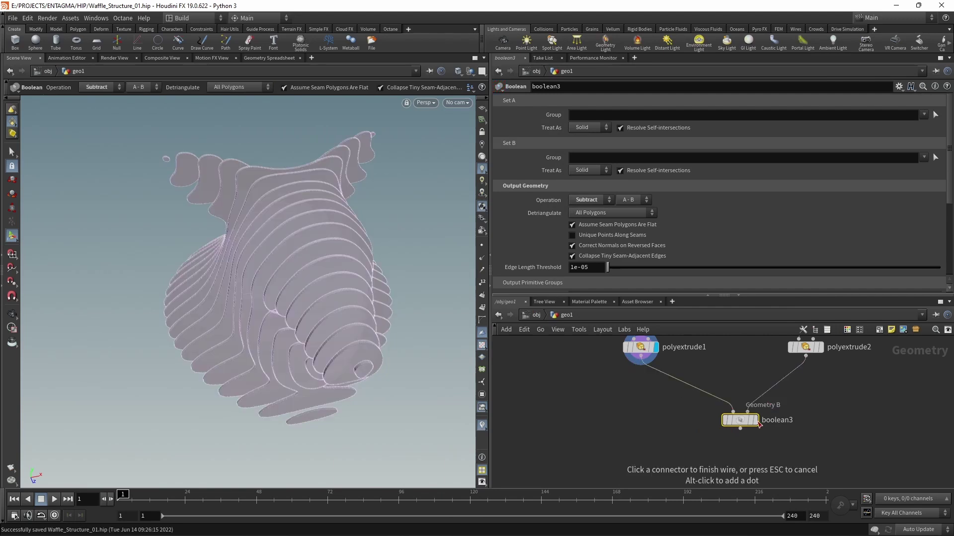
{"action": "left_click", "coordinate": [770, 403]}
Set boolean3's operation to Intersect, display it and inspect the overlap volumes of the two slice sets
{"action": "left_click", "coordinate": [600, 200]}
{"action": "left_click", "coordinate": [595, 211]}
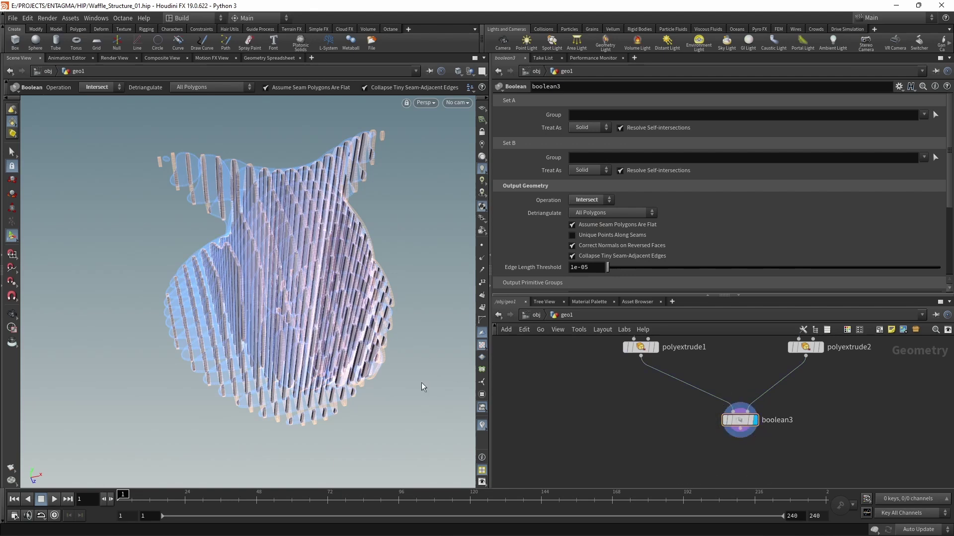
{"action": "key", "text": "Escape"}
{"action": "scroll", "coordinate": [348, 298], "scroll_direction": "up", "scroll_amount": 5}
{"action": "mouse_move", "coordinate": [340, 277]}
{"action": "left_mouse_down"}
{"action": "mouse_move", "coordinate": [383, 247]}
{"action": "mouse_move", "coordinate": [389, 268]}
{"action": "mouse_move", "coordinate": [319, 259]}
{"action": "mouse_move", "coordinate": [362, 219]}
{"action": "mouse_move", "coordinate": [360, 257]}
{"action": "mouse_move", "coordinate": [341, 256]}
{"action": "mouse_move", "coordinate": [334, 279]}
{"action": "mouse_move", "coordinate": [348, 237]}
{"action": "mouse_move", "coordinate": [386, 306]}
{"action": "mouse_move", "coordinate": [410, 283]}
{"action": "mouse_move", "coordinate": [400, 298]}
{"action": "mouse_move", "coordinate": [411, 298]}
{"action": "mouse_move", "coordinate": [324, 311]}
{"action": "mouse_move", "coordinate": [364, 326]}
{"action": "left_mouse_up"}
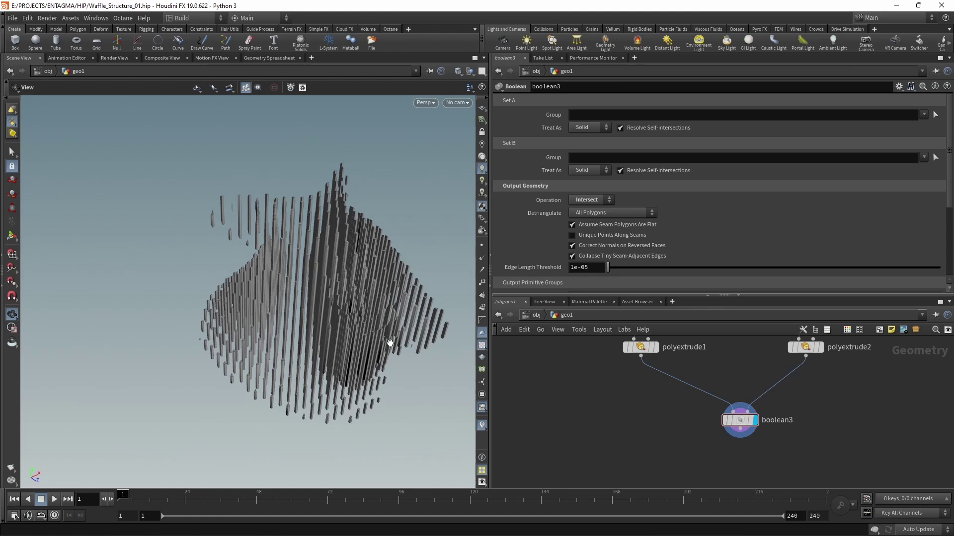
{"action": "scroll", "coordinate": [404, 336], "scroll_direction": "up", "scroll_amount": 5}
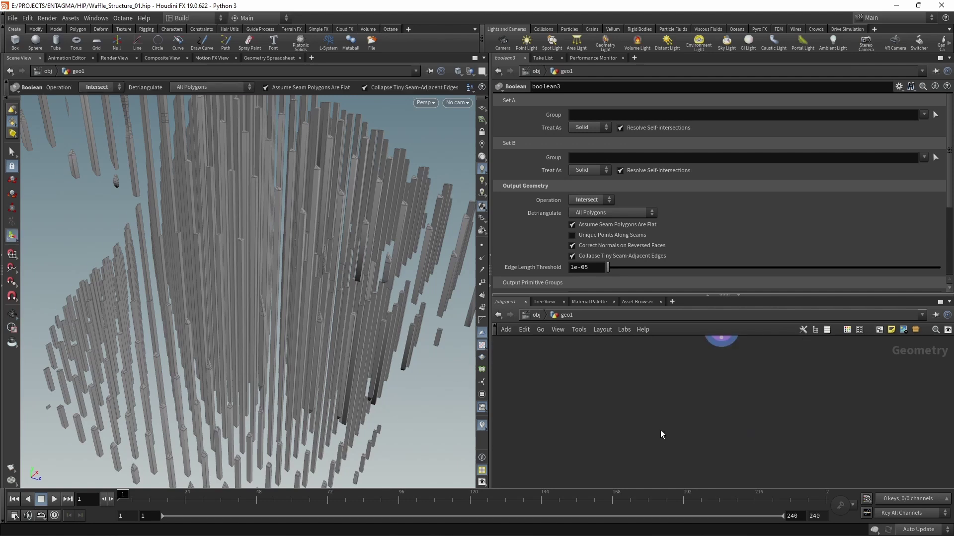
Add a For-Each Connected Piece block below boolean3 in the network
{"action": "key", "text": "Return"}
{"action": "key", "text": "Tab"}
{"action": "type", "text": "fore"}
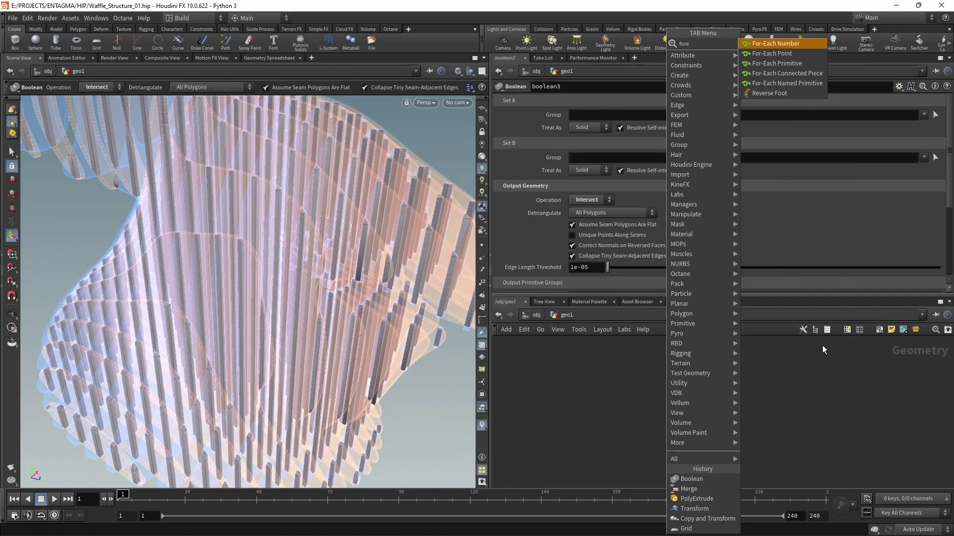
{"action": "left_click", "coordinate": [802, 74]}
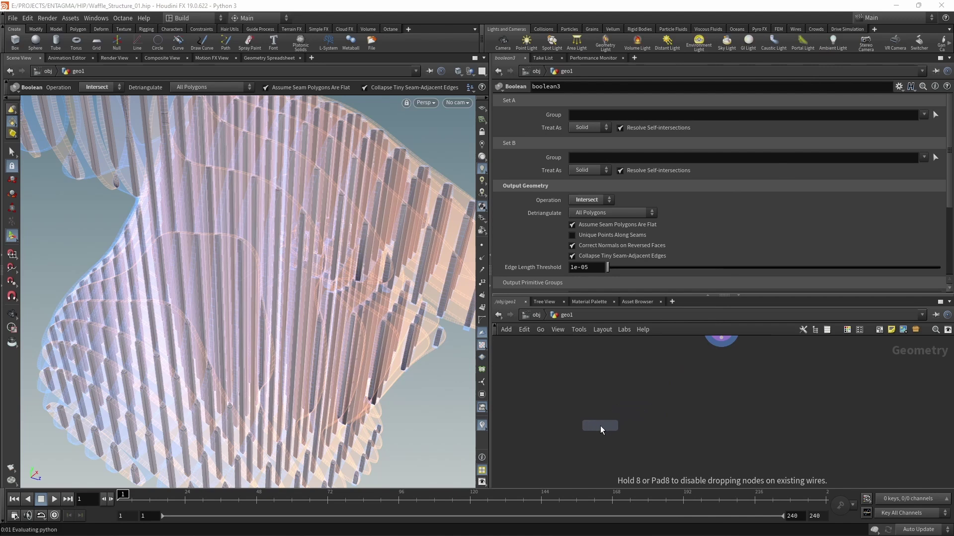
{"action": "left_click", "coordinate": [652, 377]}
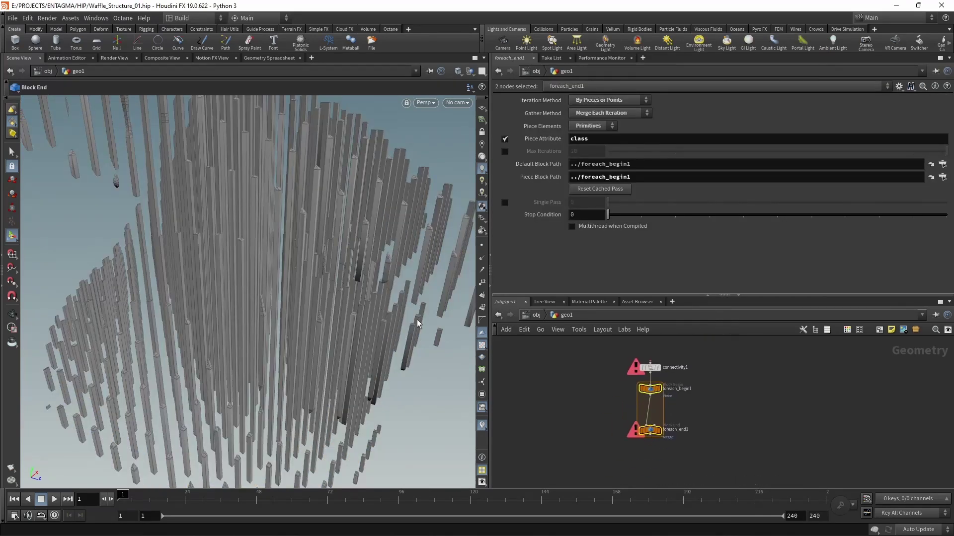
Wire boolean3 into connectivity1 and display foreach_end1
{"action": "scroll", "coordinate": [735, 398], "scroll_direction": "up", "scroll_amount": 3}
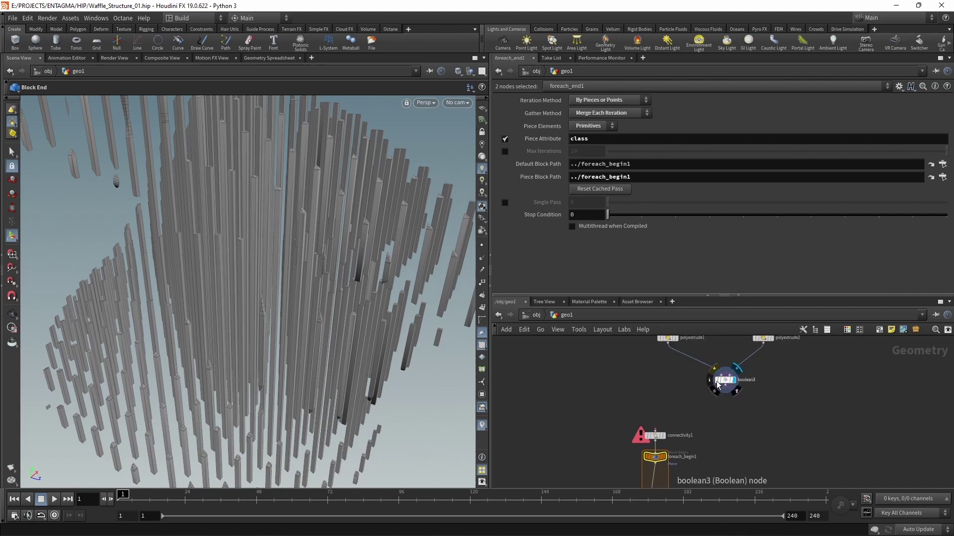
{"action": "left_click", "coordinate": [725, 393]}
{"action": "left_click", "coordinate": [656, 430]}
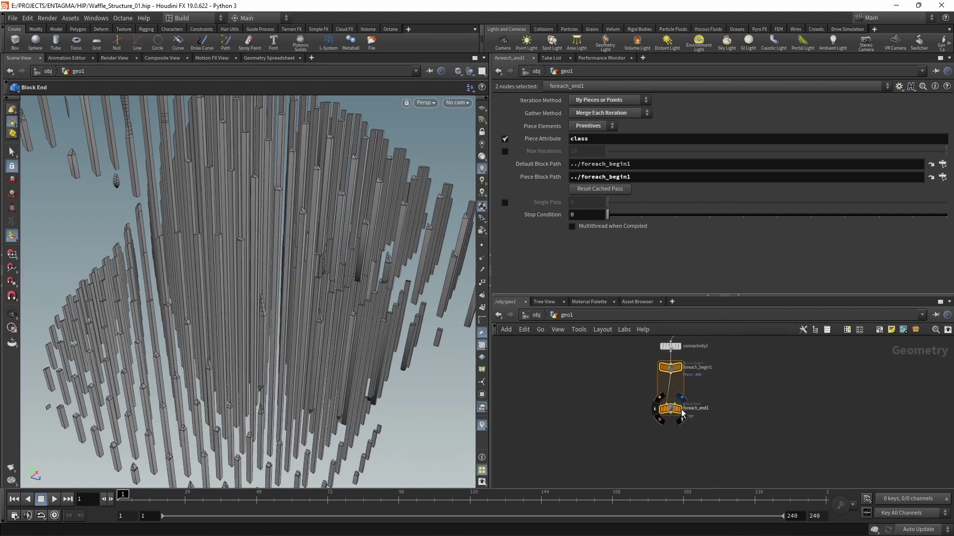
{"action": "left_click", "coordinate": [670, 409]}
{"action": "scroll", "coordinate": [641, 427], "scroll_direction": "up", "scroll_amount": 3}
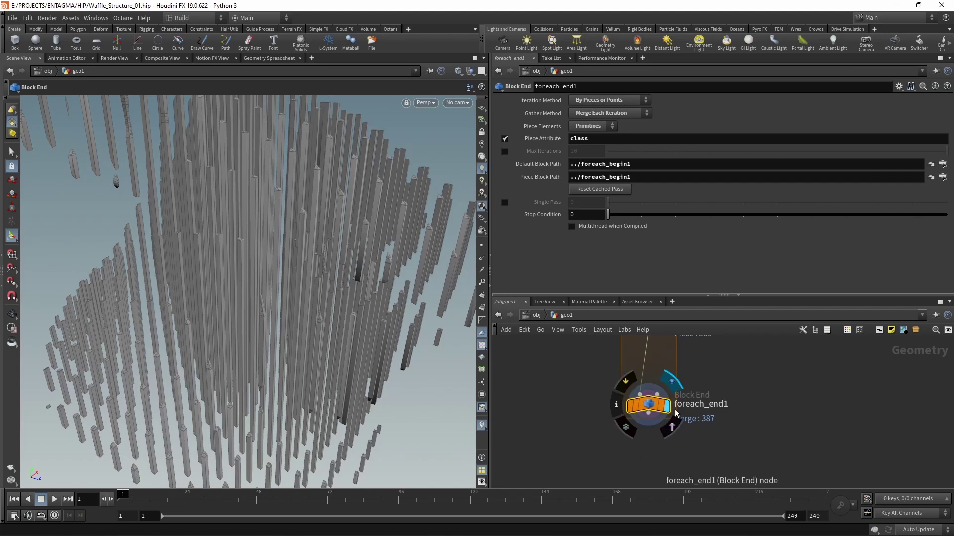
Enable Single Pass on foreach_end1, try several piece numbers such as 10 and 15, and return it to 0
{"action": "left_click", "coordinate": [504, 202]}
{"action": "left_click", "coordinate": [585, 203]}
{"action": "type", "text": "1"}
{"action": "scroll", "coordinate": [587, 204], "scroll_direction": "up", "scroll_amount": 9}
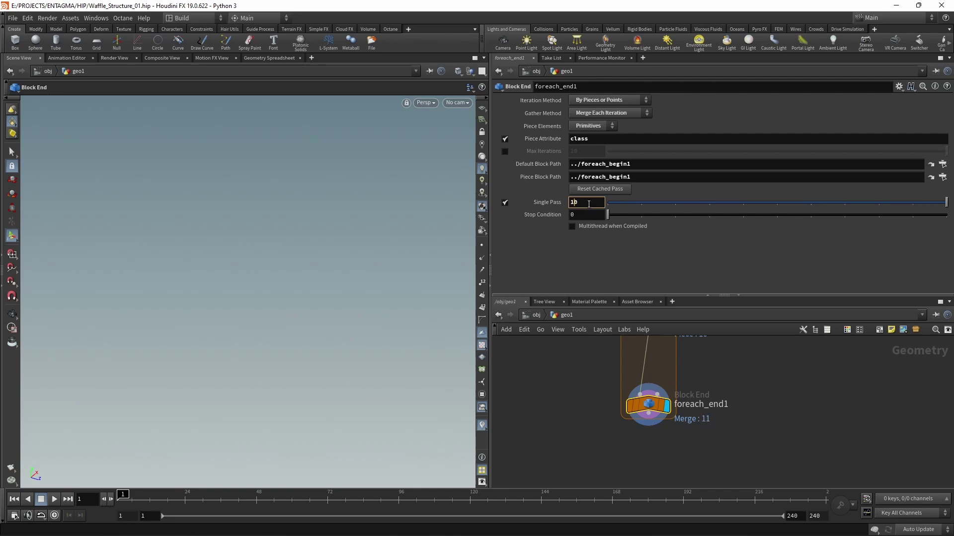
{"action": "scroll", "coordinate": [590, 203], "scroll_direction": "up", "scroll_amount": 1}
{"action": "key", "text": "h"}
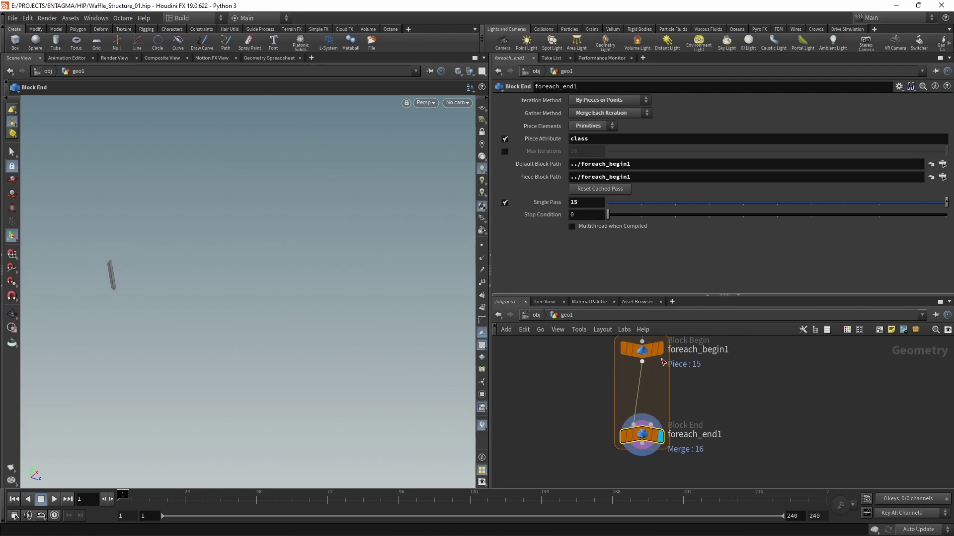
{"action": "middle_click", "coordinate": [575, 210], "text": "ctrl"}
{"action": "scroll", "coordinate": [410, 233], "scroll_direction": "up", "scroll_amount": 3}
{"action": "left_click_drag", "start_coordinate": [315, 241], "coordinate": [783, 396]}
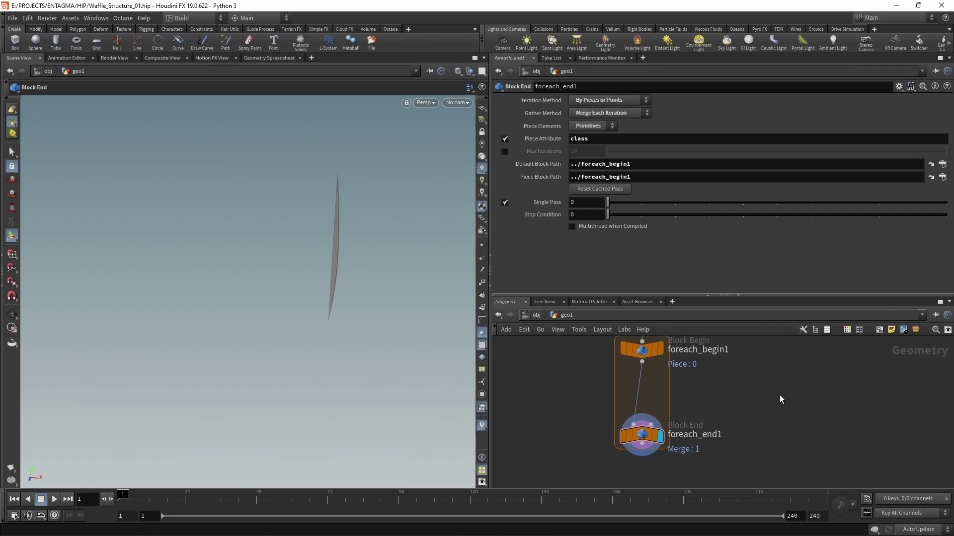
Insert a Bound node between foreach_begin1 and foreach_end1 and inspect the resulting box
{"action": "key", "text": "Tab"}
{"action": "type", "text": "null"}
{"action": "key", "text": "Return"}
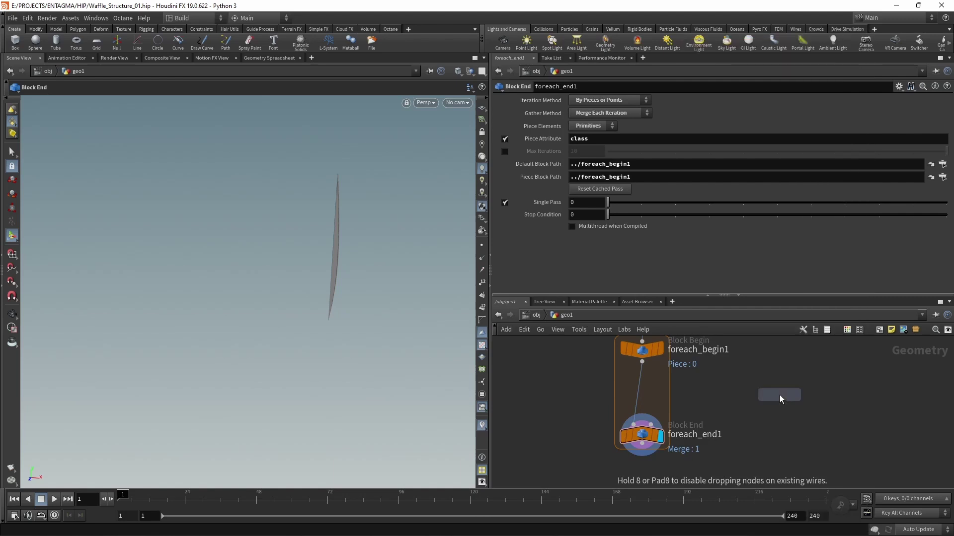
{"action": "left_click", "coordinate": [641, 394]}
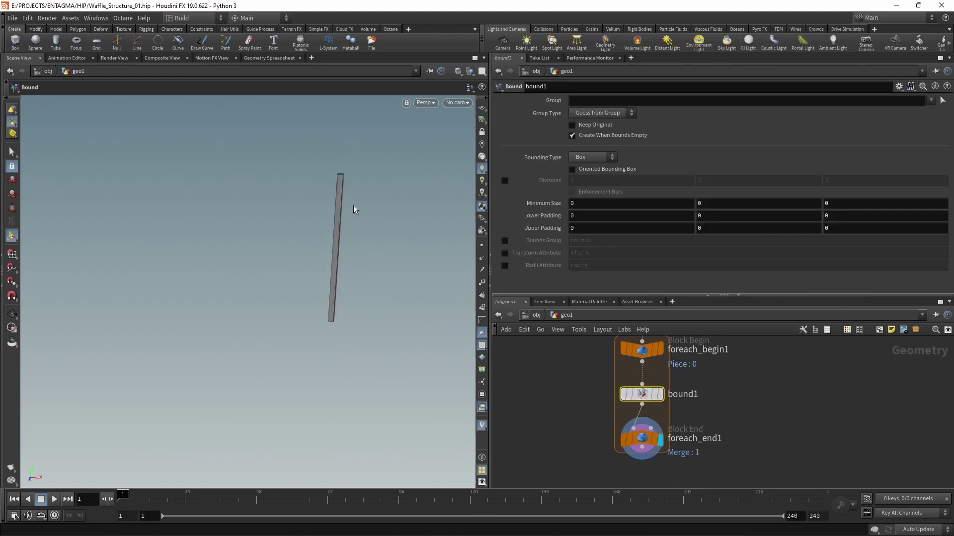
{"action": "scroll", "coordinate": [362, 206], "scroll_direction": "up", "scroll_amount": 3}
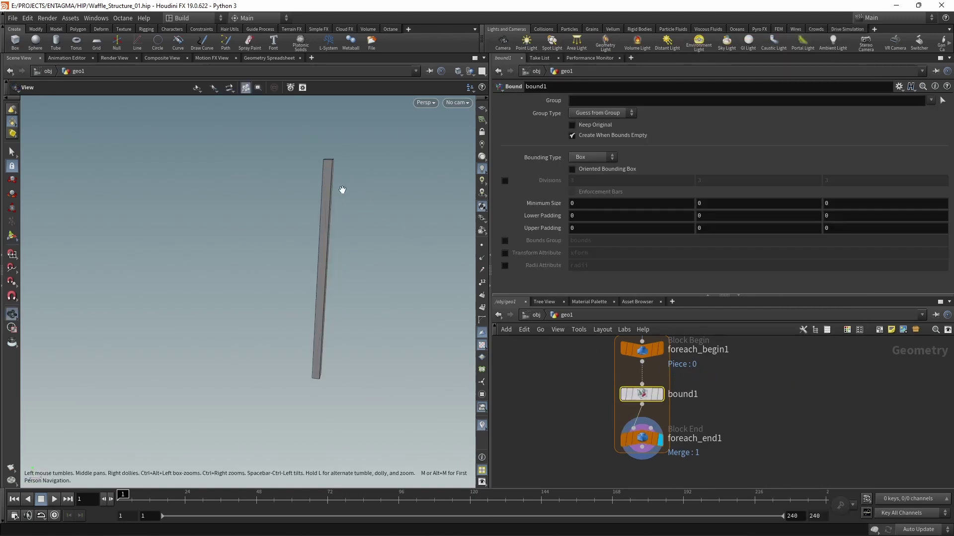
{"action": "left_click", "coordinate": [624, 398]}
{"action": "left_click", "coordinate": [624, 397]}
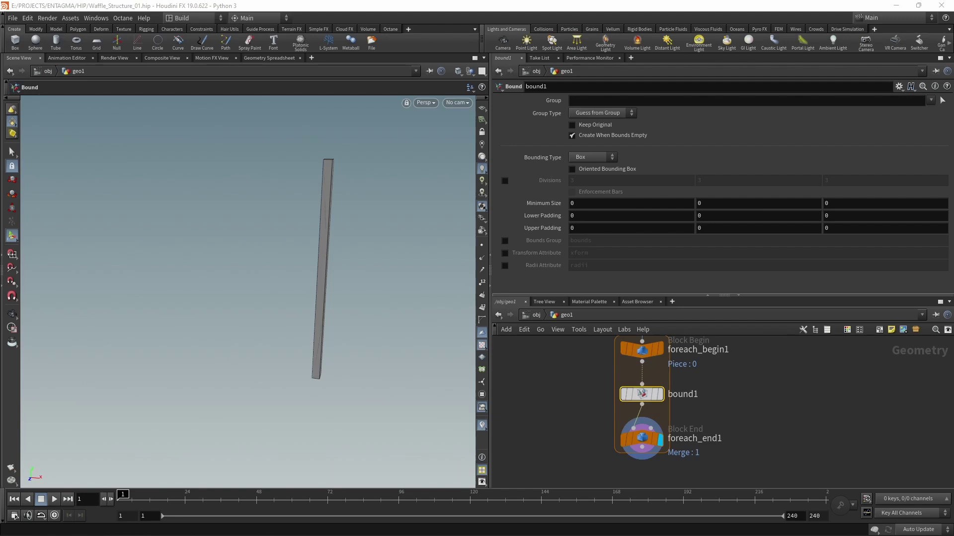
Set bound1's Lower Padding and Upper Padding to 0.002 on all three axes
{"action": "left_click", "coordinate": [608, 216]}
{"action": "type", "text": ".002"}
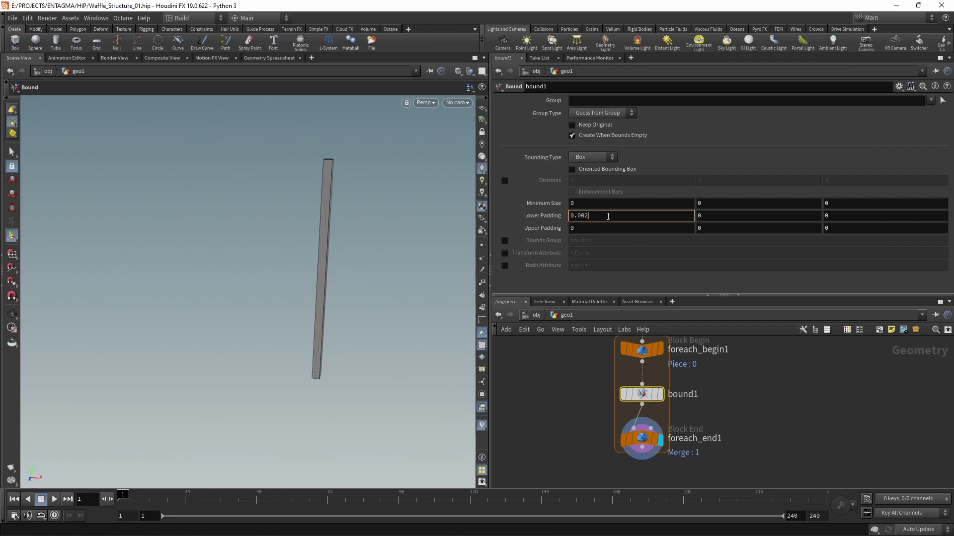
{"action": "key", "text": "Tab"}
{"action": "type", "text": "0.002"}
{"action": "key", "text": "Tab"}
{"action": "type", "text": "0.002"}
{"action": "key", "text": "Tab"}
{"action": "type", "text": "0.002"}
{"action": "key", "text": "Tab"}
{"action": "type", "text": "0.002"}
{"action": "key", "text": "Tab"}
{"action": "type", "text": "0.002"}
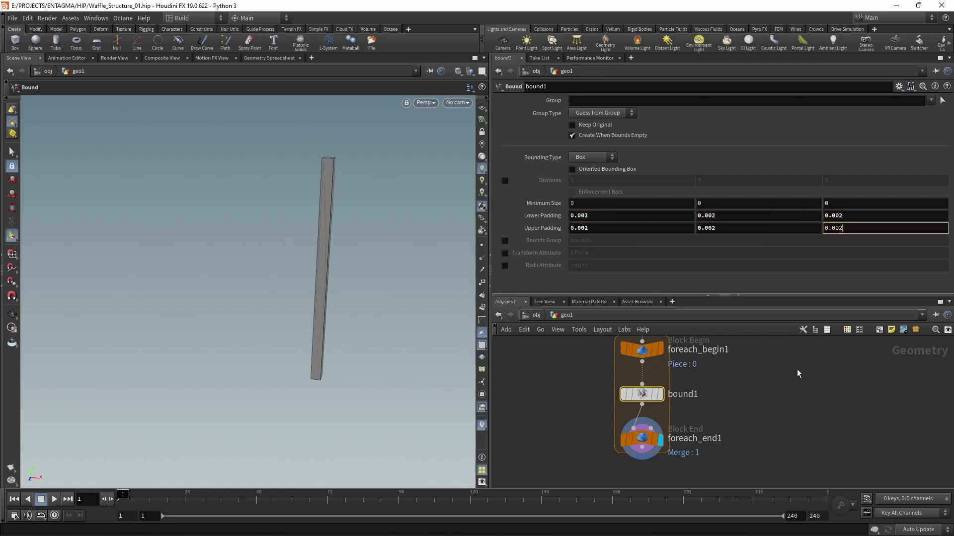
{"action": "key", "text": "Return"}
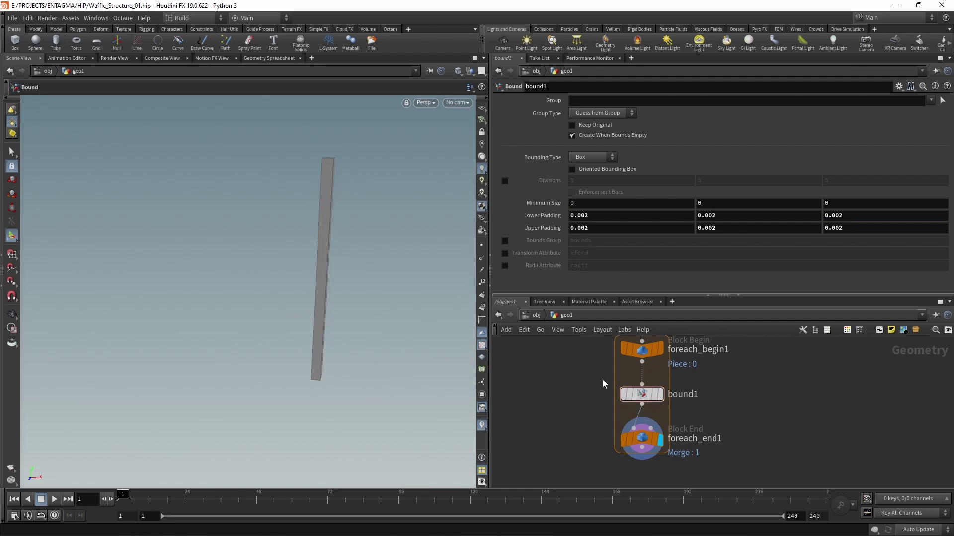
Make room above foreach_end1 and insert a Clip node between bound1 and foreach_end1
{"action": "mouse_move", "coordinate": [625, 400]}
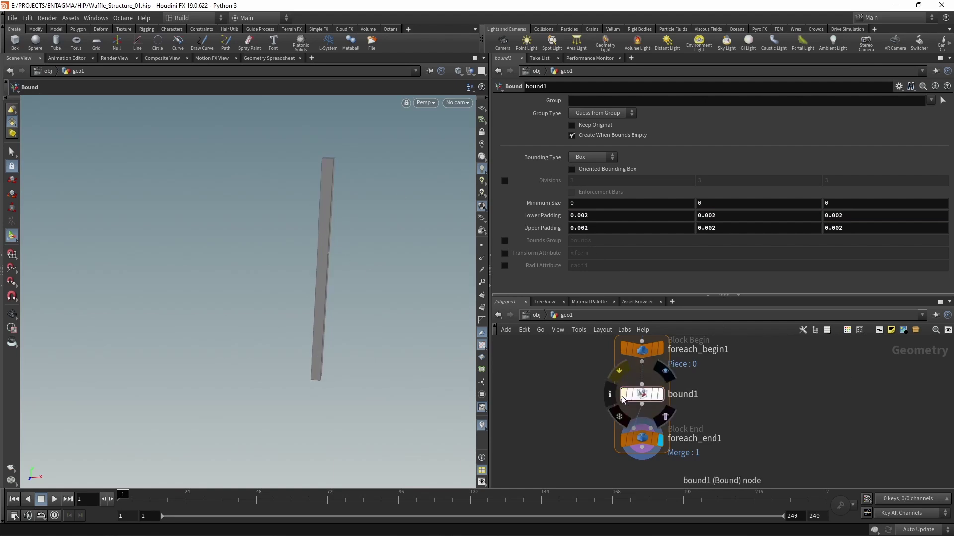
{"action": "scroll", "coordinate": [720, 408], "scroll_direction": "down", "scroll_amount": 3}
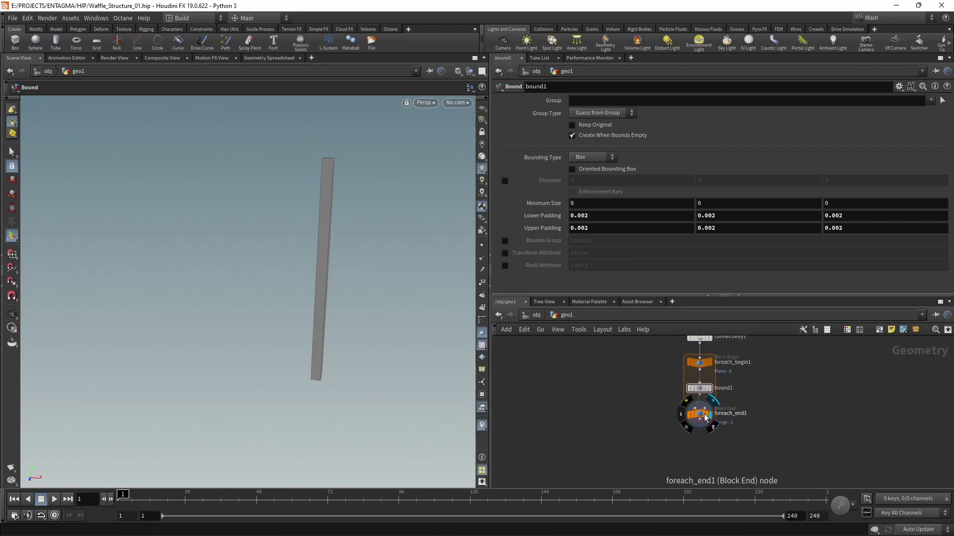
{"action": "left_click_drag", "start_coordinate": [699, 413], "coordinate": [699, 452]}
{"action": "key", "text": "Tab"}
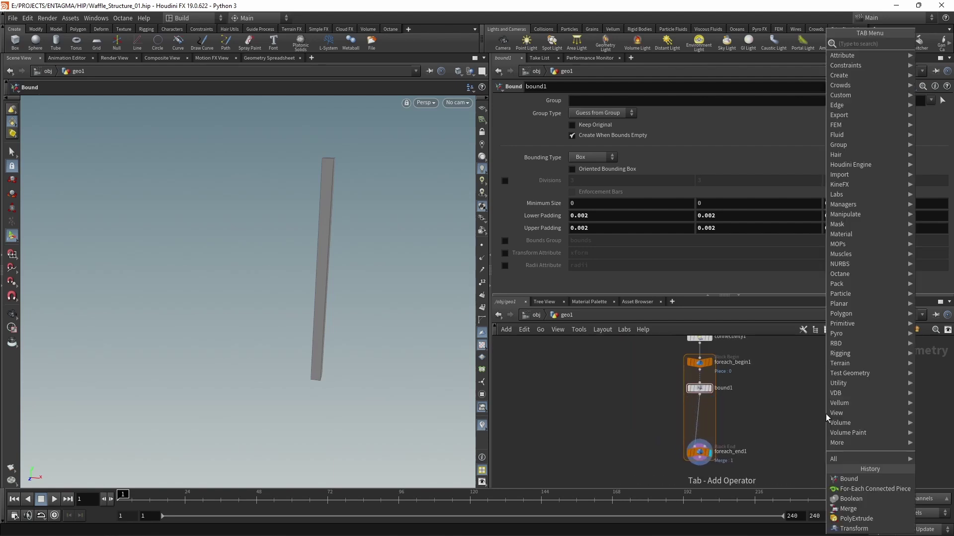
{"action": "type", "text": "clip"}
{"action": "key", "text": "Return"}
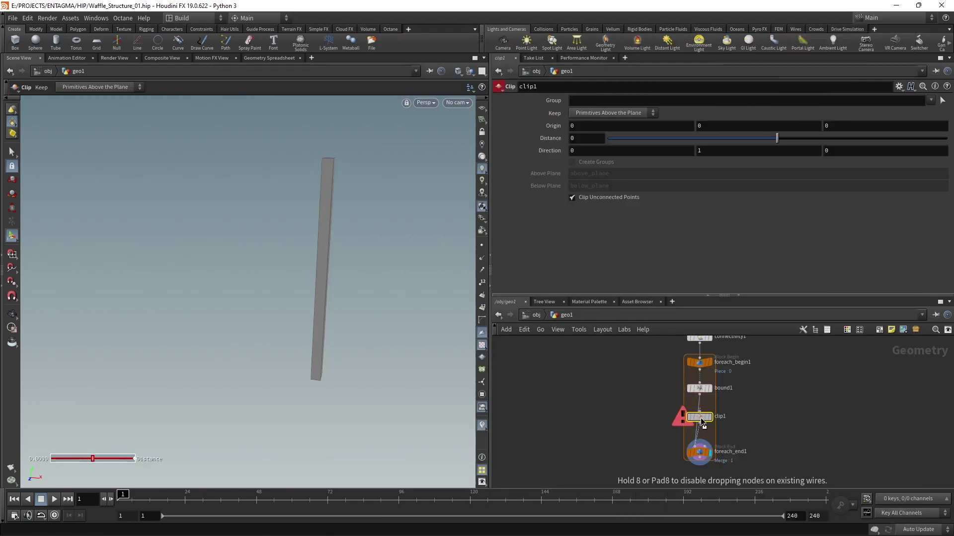
{"action": "left_click", "coordinate": [701, 420]}
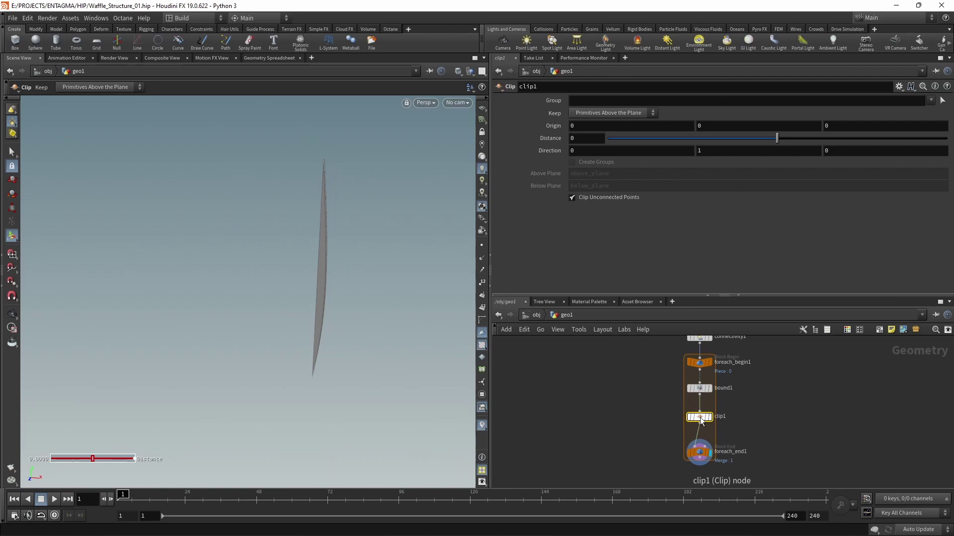
Set clip1's Origin Y to -0.5 and inspect where the plane cuts the bounding box
{"action": "left_click", "coordinate": [710, 126]}
{"action": "type", "text": "0.4"}
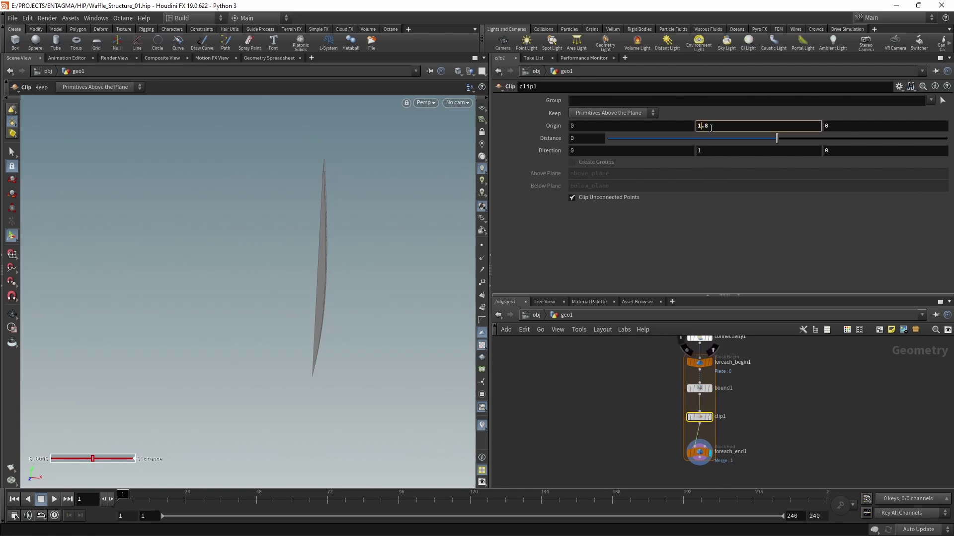
{"action": "key", "text": "BackSpace"}
{"action": "key", "text": "BackSpace"}
{"action": "key", "text": "BackSpace"}
{"action": "type", "text": "-0.5"}
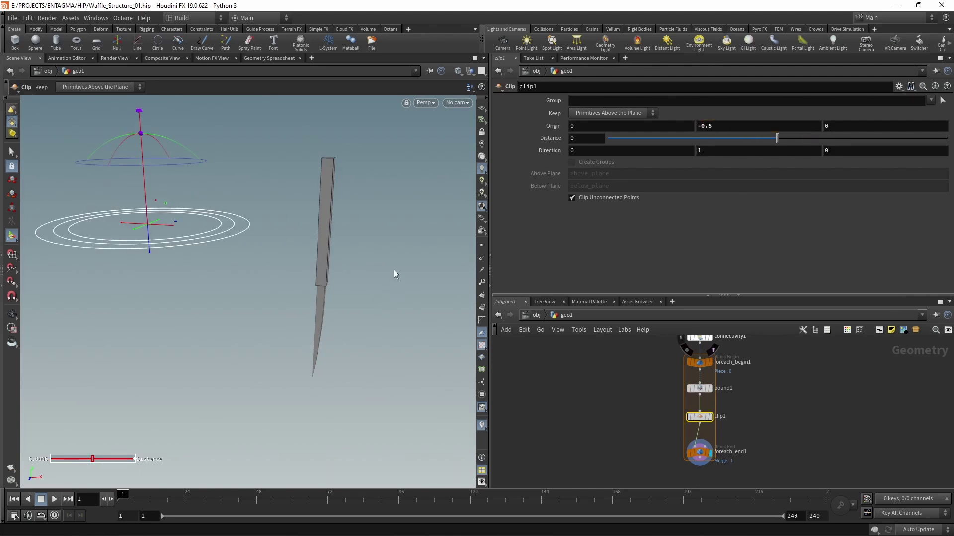
{"action": "key", "text": "Escape"}
{"action": "left_click_drag", "start_coordinate": [395, 266], "coordinate": [340, 258]}
{"action": "key", "text": "Return"}
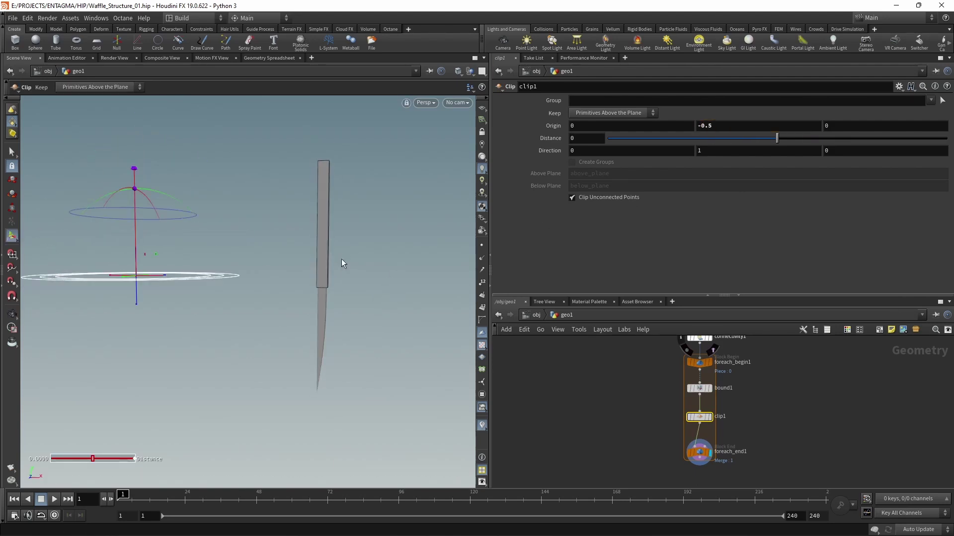
Insert an Attribute Wrangle running over Detail (only once) between foreach_begin1 and bound1, moving the nodes below down for room
{"action": "left_click_drag", "start_coordinate": [635, 470], "coordinate": [705, 433]}
{"action": "left_click", "coordinate": [786, 430]}
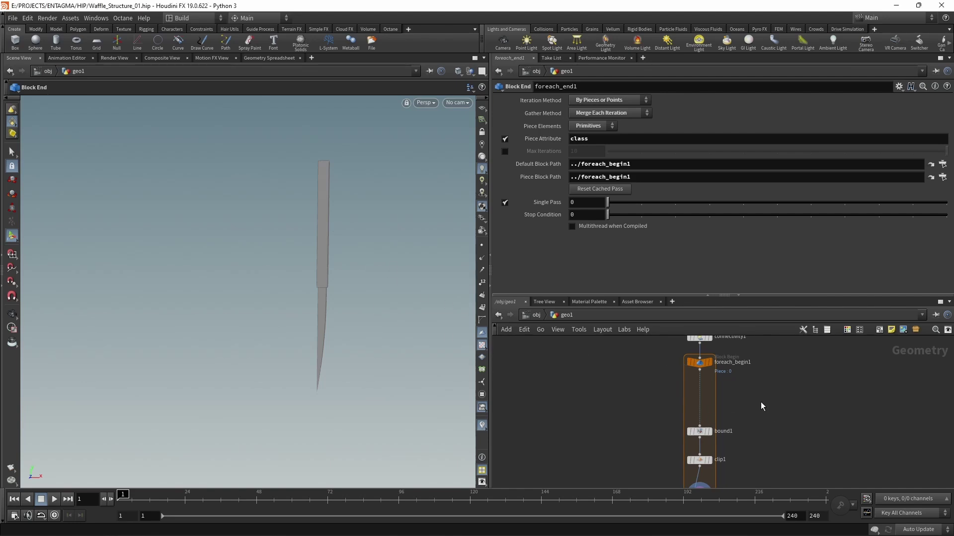
{"action": "key", "text": "Tab"}
{"action": "type", "text": "attribwr"}
{"action": "key", "text": "Return"}
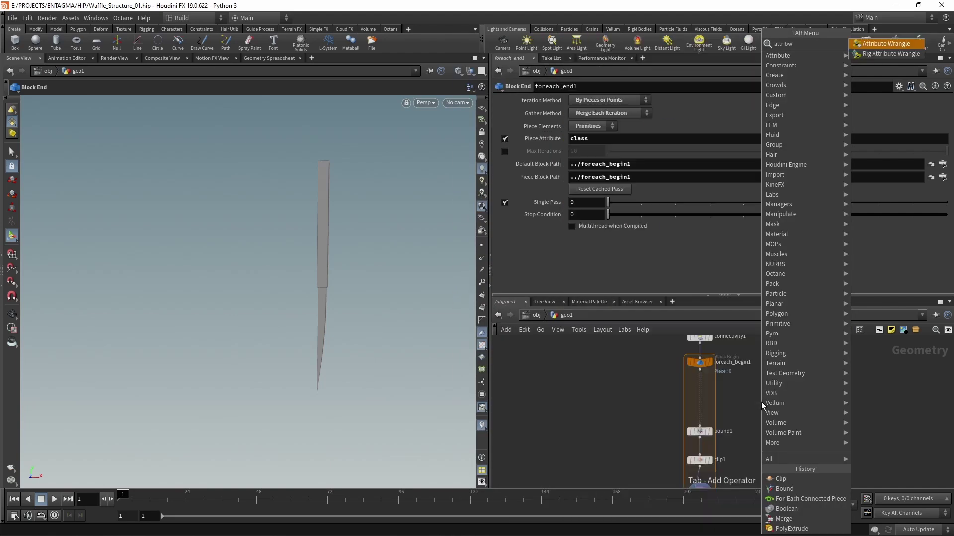
{"action": "left_click", "coordinate": [761, 401]}
{"action": "left_click", "coordinate": [616, 140]}
{"action": "left_click", "coordinate": [621, 150]}
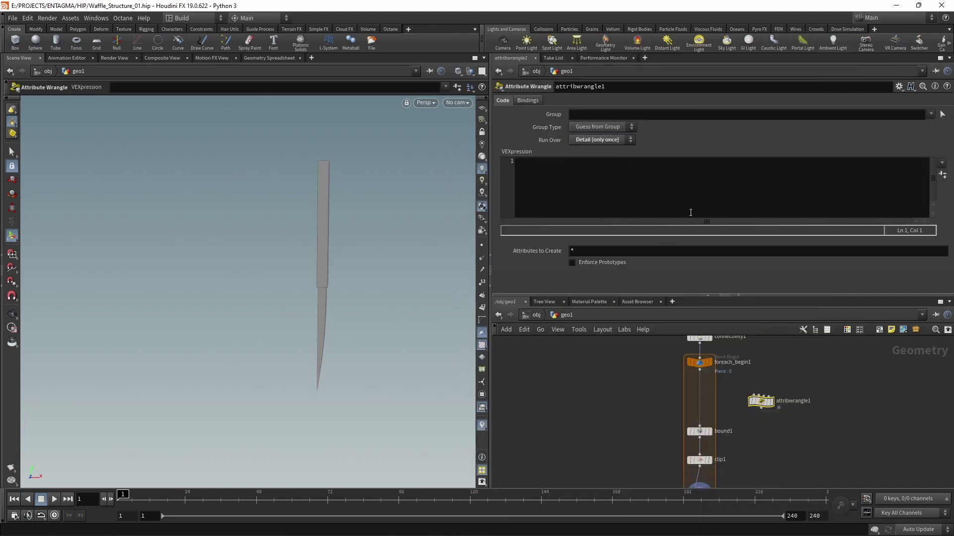
{"action": "left_click_drag", "start_coordinate": [761, 401], "coordinate": [699, 389]}
Save the scene file and display attribwrangle1
{"action": "key", "text": "ctrl+s"}
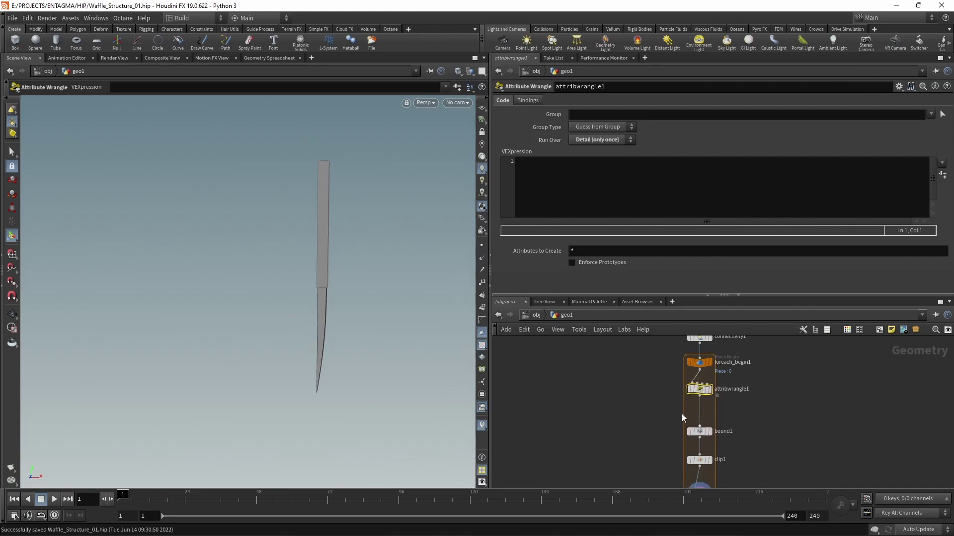
{"action": "left_click_drag", "start_coordinate": [722, 406], "coordinate": [722, 406]}
{"action": "left_click", "coordinate": [658, 203]}
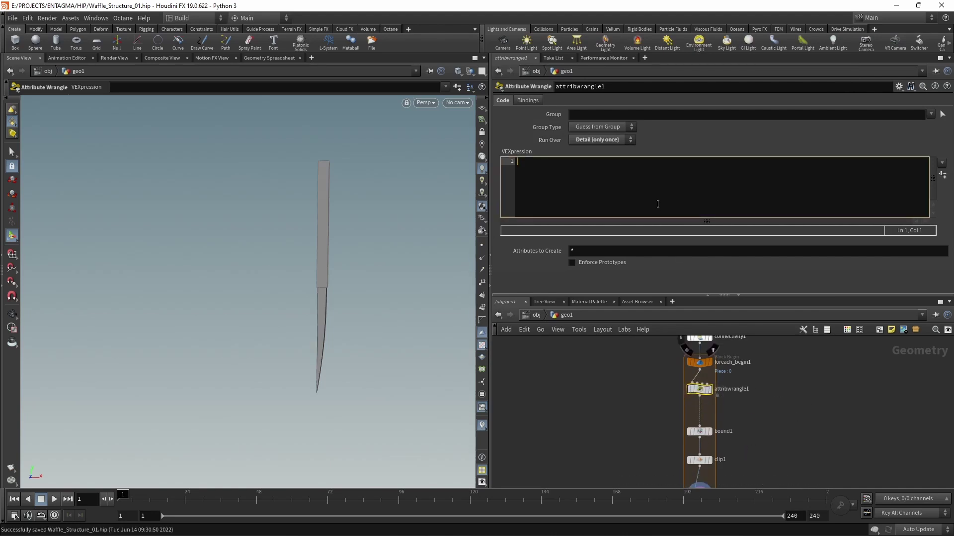
{"action": "left_click", "coordinate": [709, 389]}
Store the piece's bounding box centre in attribwrangle1 with the VEX line v@ctr = getbbox_center(0);
{"action": "left_click", "coordinate": [581, 184]}
{"action": "type", "text": "v"}
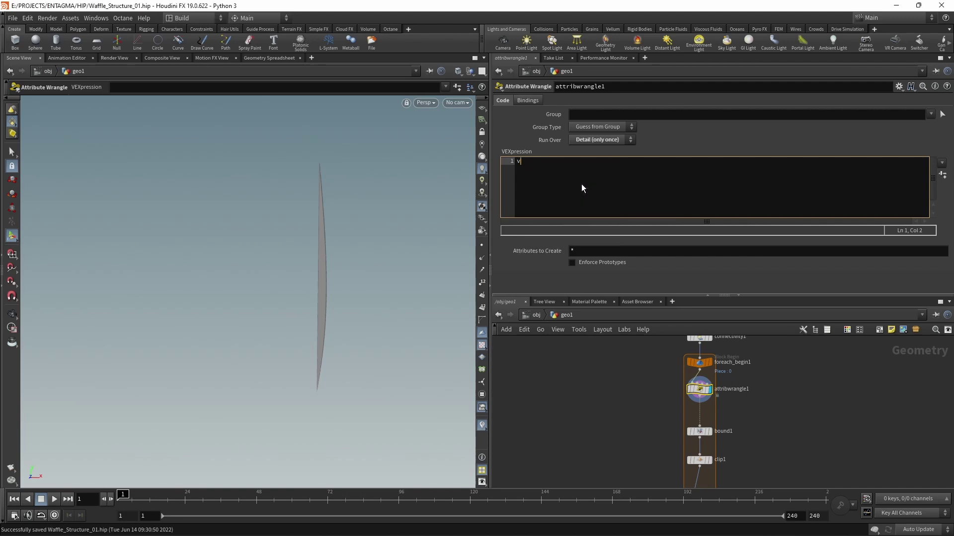
{"action": "type", "text": "@ctr = getbb"}
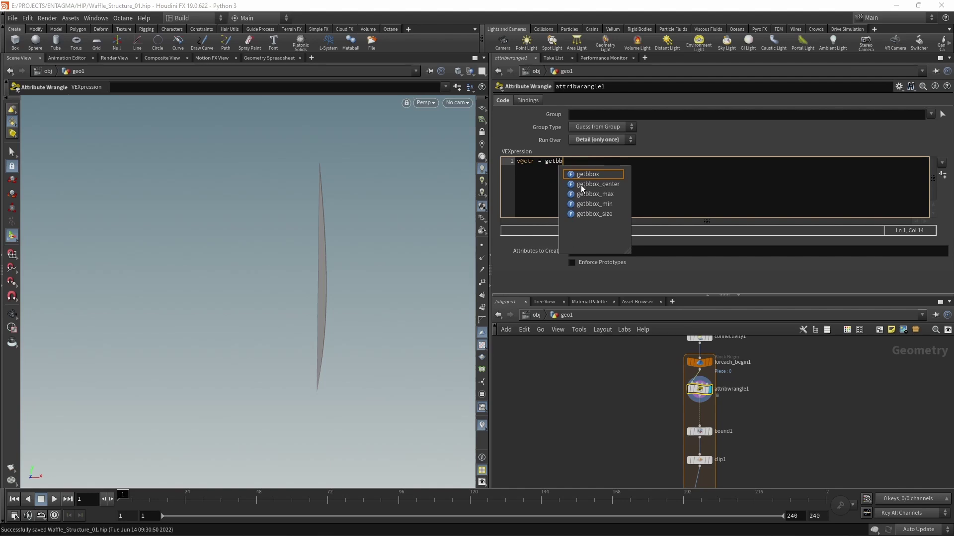
{"action": "left_click", "coordinate": [599, 186]}
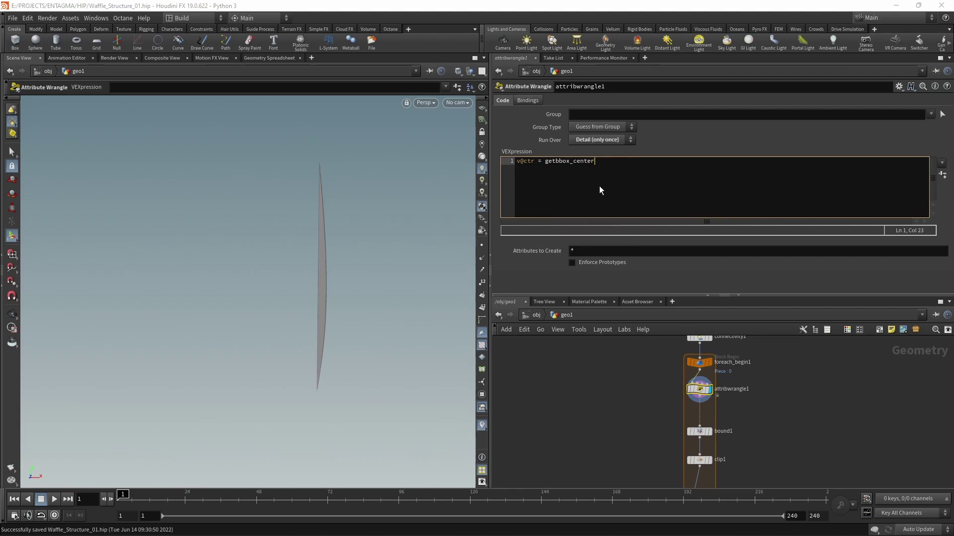
{"action": "type", "text": "(0);"}
Open attribwrangle1's node info and check the ctr detail attribute
{"action": "scroll", "coordinate": [674, 387], "scroll_direction": "up", "scroll_amount": 1}
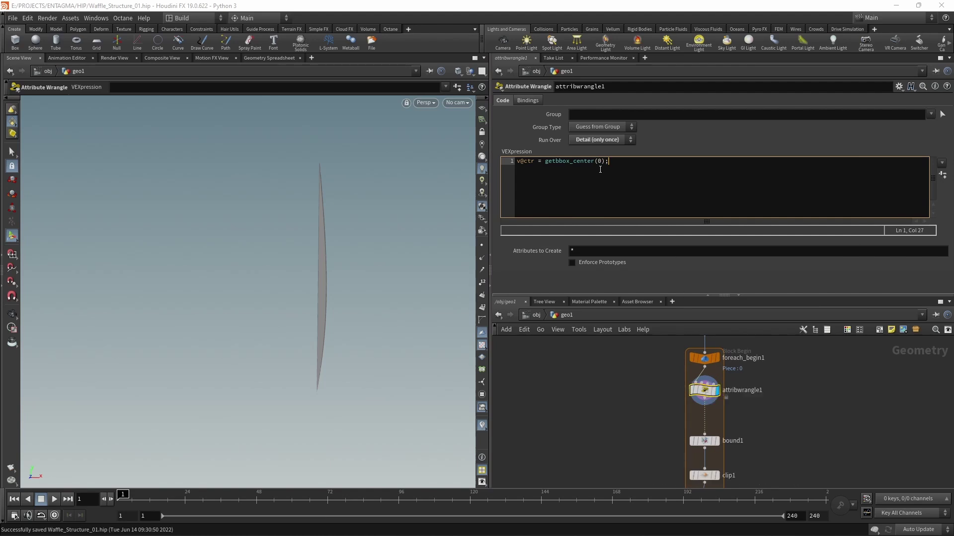
{"action": "left_click", "coordinate": [679, 390]}
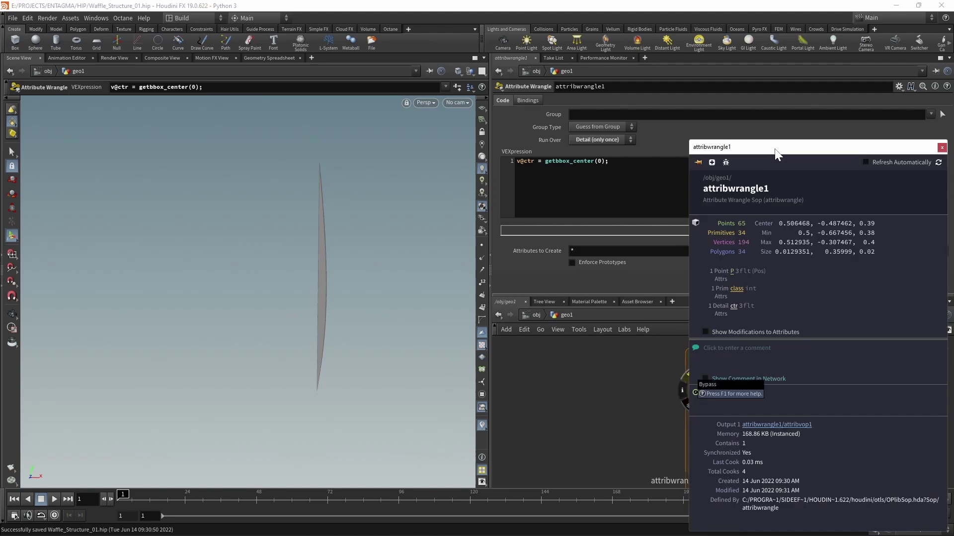
{"action": "left_click_drag", "start_coordinate": [771, 155], "coordinate": [475, 79]}
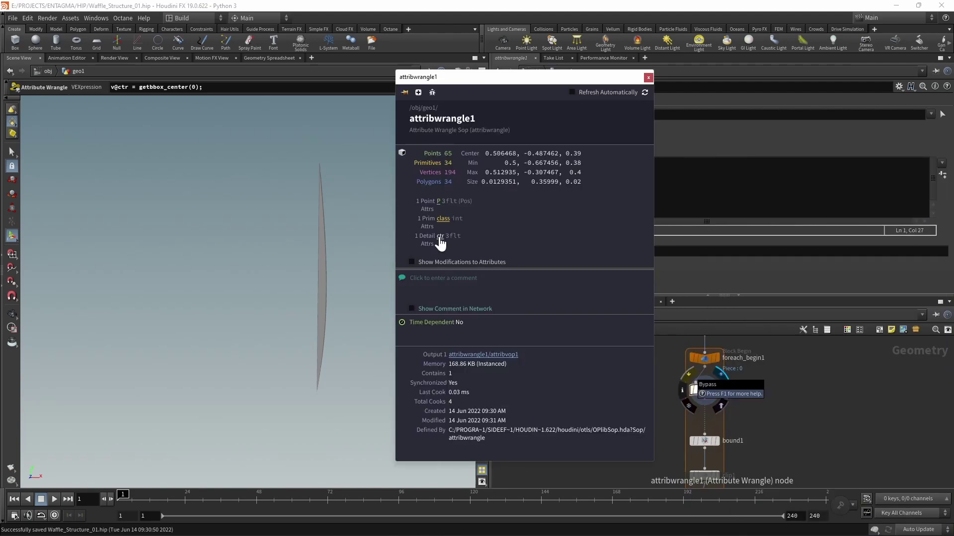
Set clip1's Y origin to the expression detail("../attribwrangle1/", "ctr", 1)
{"action": "left_click", "coordinate": [648, 78]}
{"action": "left_click", "coordinate": [713, 423]}
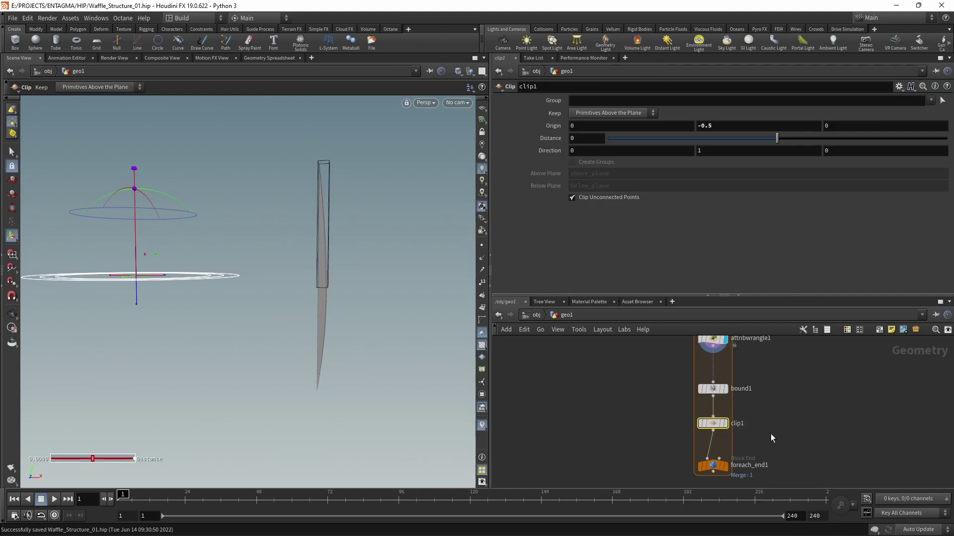
{"action": "left_click", "coordinate": [721, 127]}
{"action": "double_click", "coordinate": [721, 126]}
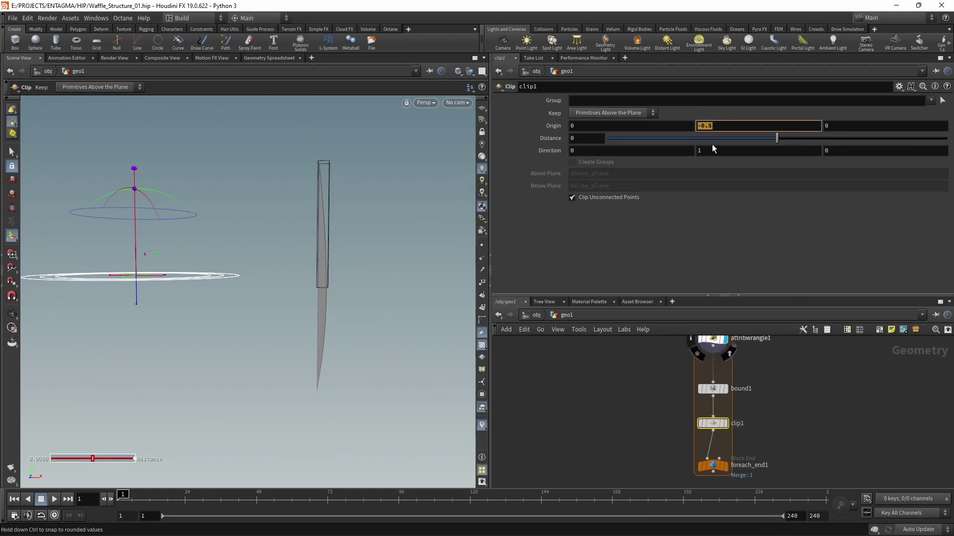
{"action": "type", "text": "detail("}
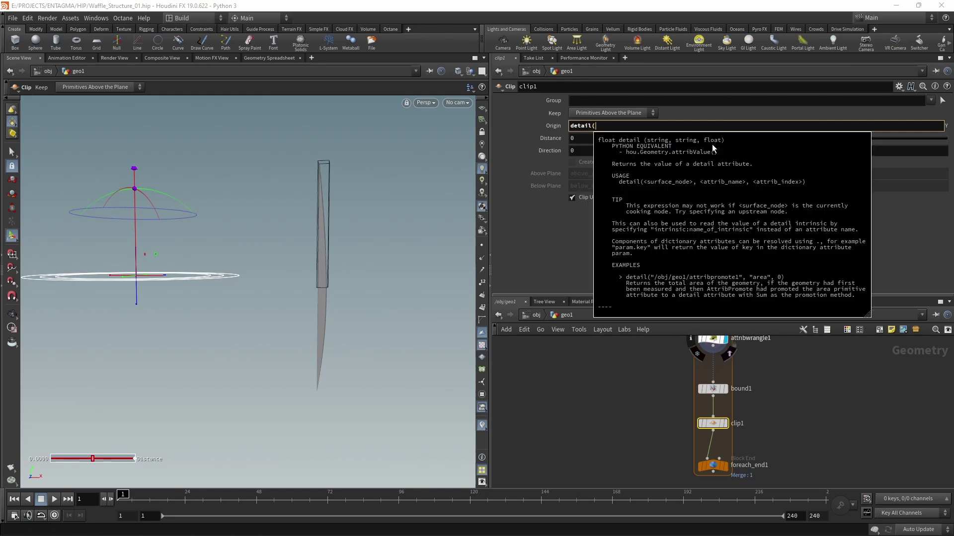
{"action": "type", "text": "\"../"}
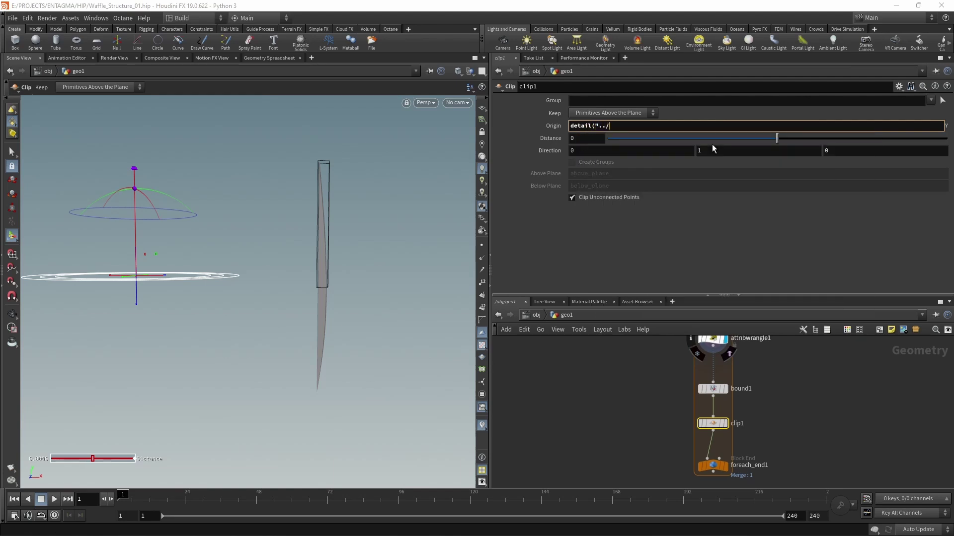
{"action": "key", "text": "Down"}
{"action": "key", "text": "Return"}
{"action": "type", "text": "\", \"ctr\", 1"}
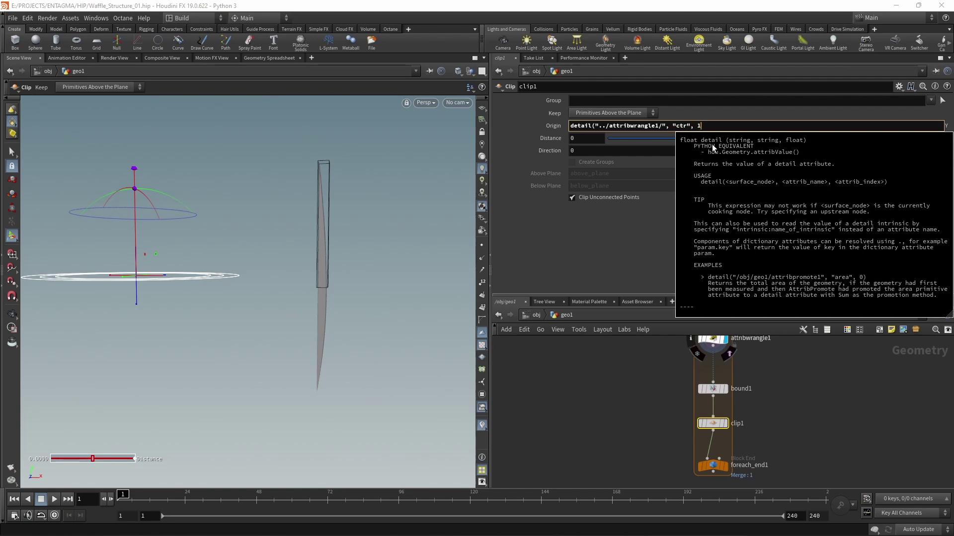
{"action": "type", "text": ")"}
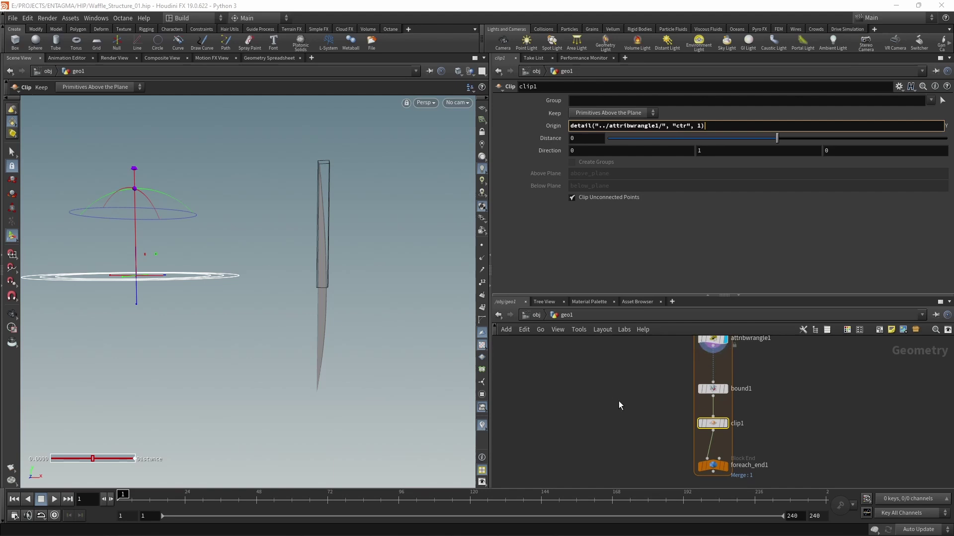
{"action": "left_click", "coordinate": [618, 401]}
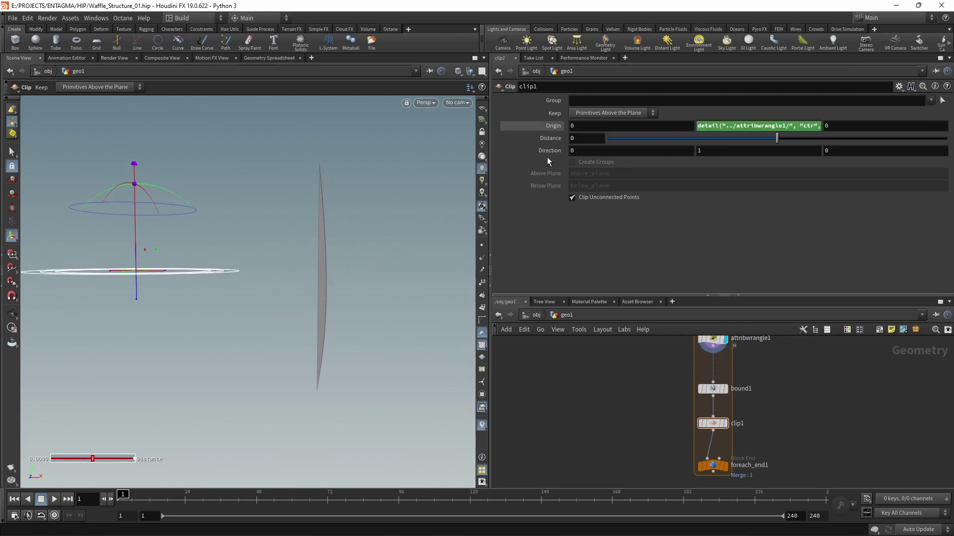
Display clip1 to check the open end of the clipped box, and add a Bound node between clip1 and foreach_end1
{"action": "left_click", "coordinate": [727, 423]}
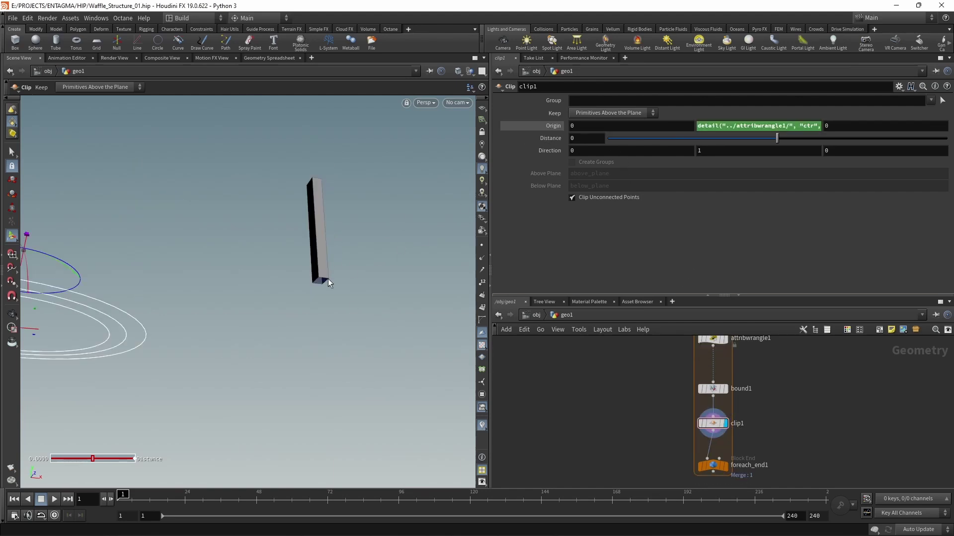
{"action": "left_click_drag", "start_coordinate": [324, 287], "coordinate": [314, 287], "text": "alt"}
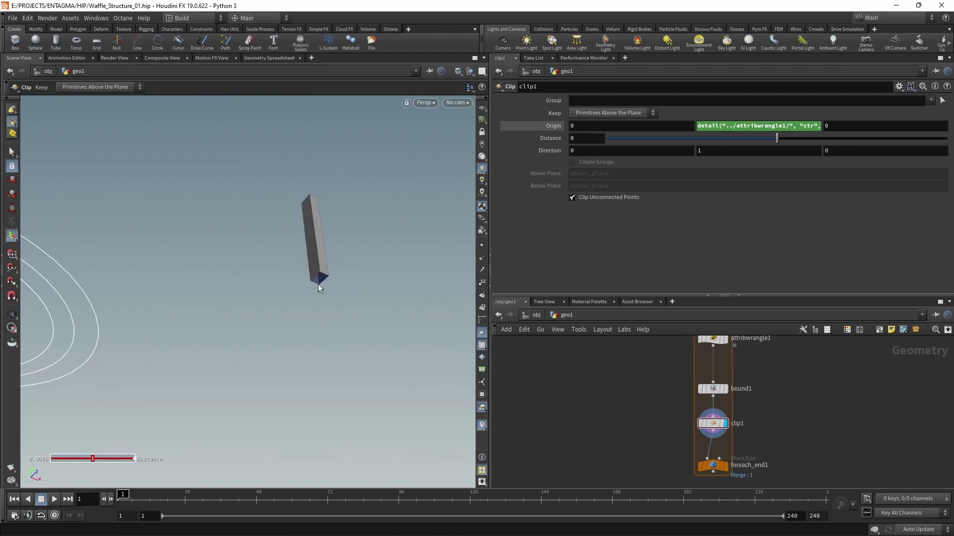
{"action": "key", "text": "Delete"}
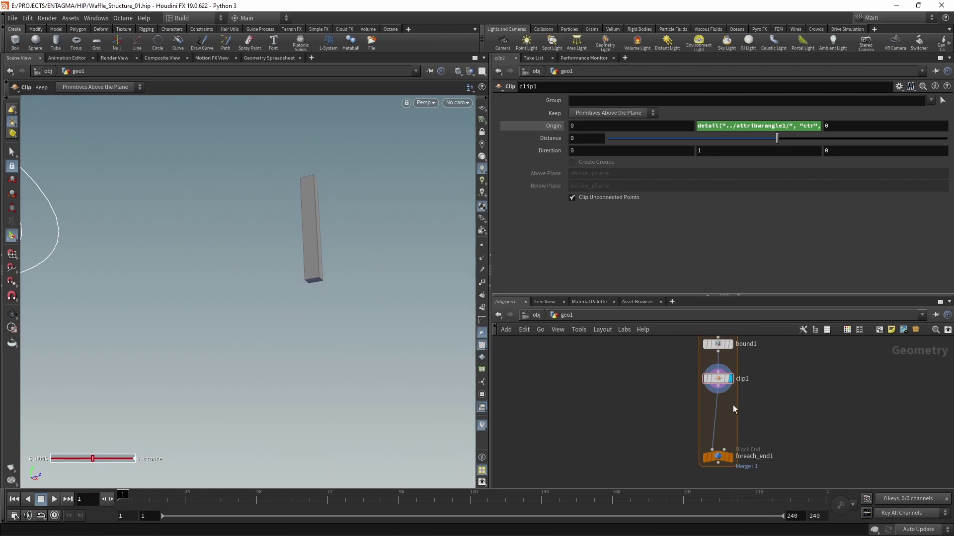
{"action": "key", "text": "Tab"}
{"action": "type", "text": "bou"}
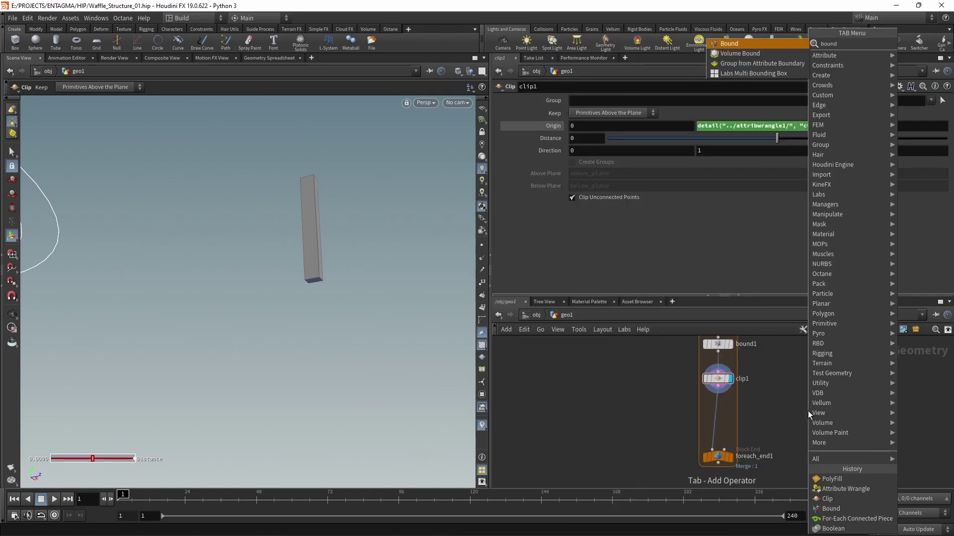
{"action": "key", "text": "Return"}
Display foreach_end1 with Single Pass turned off so every piece is processed, and save the scene file
{"action": "left_click", "coordinate": [730, 456]}
{"action": "key", "text": "Escape"}
{"action": "left_click_drag", "start_coordinate": [315, 273], "coordinate": [336, 341]}
{"action": "key", "text": "Return"}
{"action": "scroll", "coordinate": [725, 363], "scroll_direction": "up", "scroll_amount": 2}
{"action": "scroll", "coordinate": [724, 364], "scroll_direction": "up", "scroll_amount": 1}
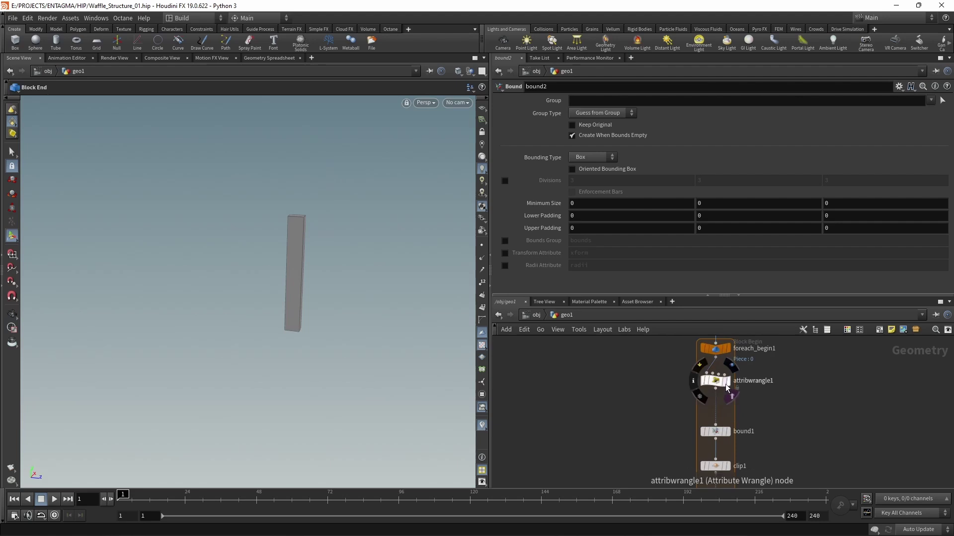
{"action": "left_click", "coordinate": [728, 392]}
{"action": "key", "text": "Escape"}
{"action": "left_click_drag", "start_coordinate": [372, 324], "coordinate": [311, 323]}
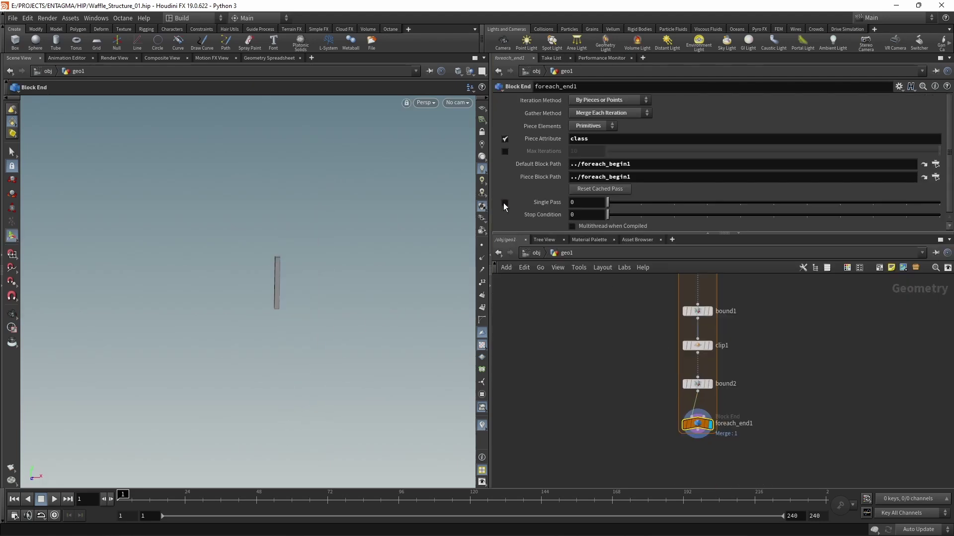
{"action": "left_click", "coordinate": [504, 203]}
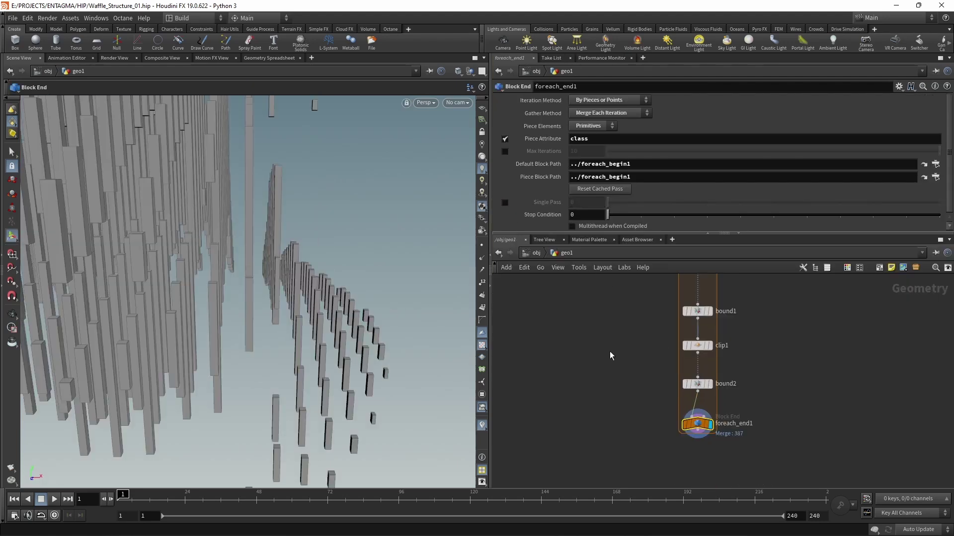
{"action": "key", "text": "Escape"}
{"action": "left_click_drag", "start_coordinate": [315, 102], "coordinate": [346, 286]}
{"action": "key", "text": "Return"}
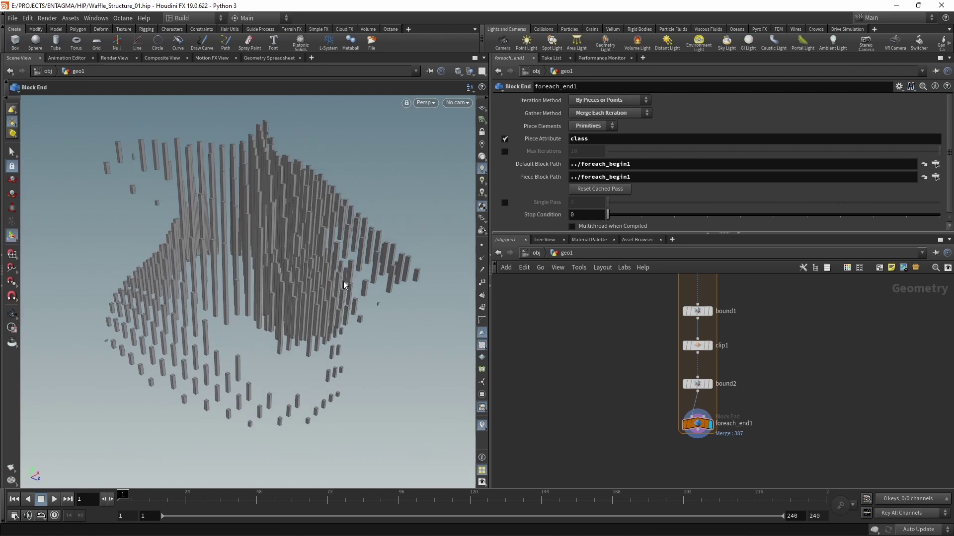
{"action": "key", "text": "ctrl+s"}
Add a Color node below the loop and wire foreach_end1 into it
{"action": "middle_click_drag", "start_coordinate": [679, 403], "coordinate": [739, 403]}
{"action": "key", "text": "Tab"}
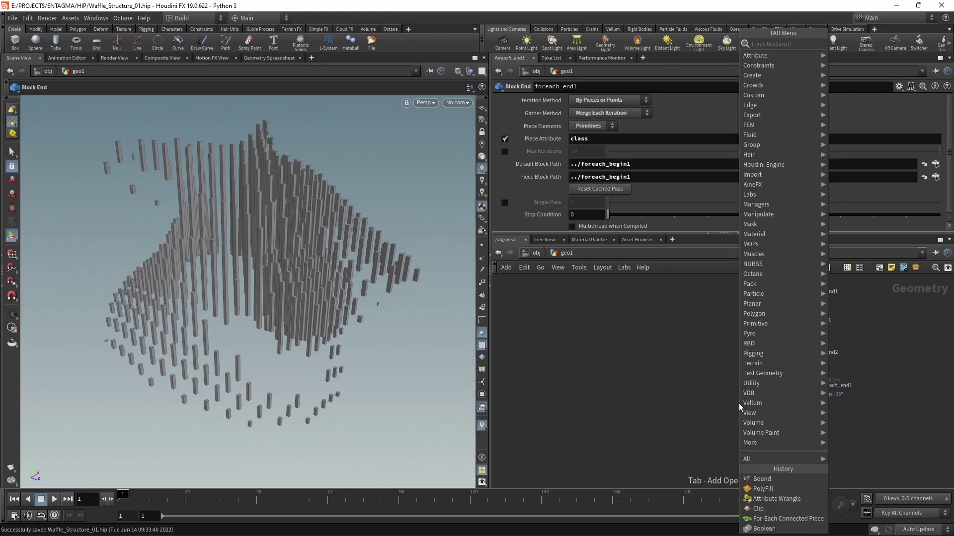
{"action": "type", "text": "co"}
{"action": "key", "text": "Return"}
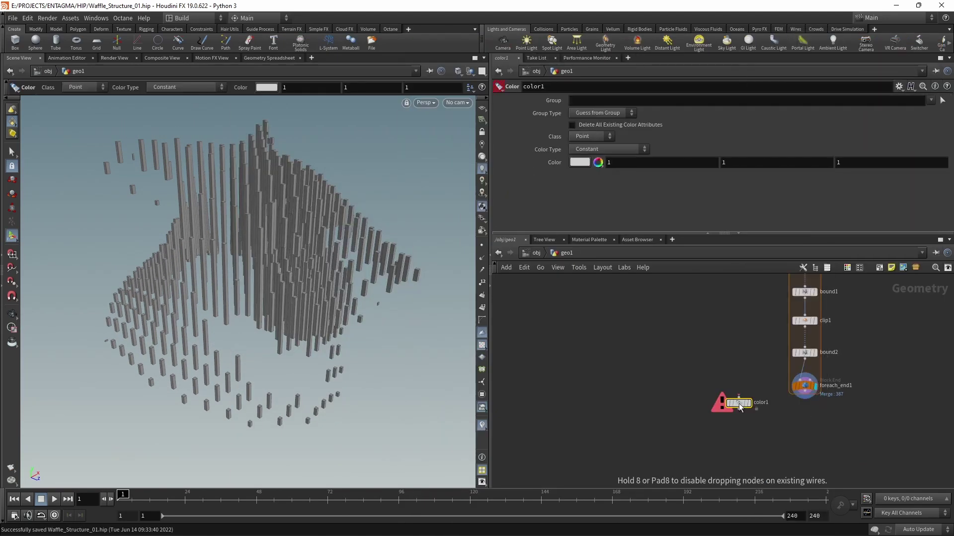
{"action": "left_click", "coordinate": [810, 447]}
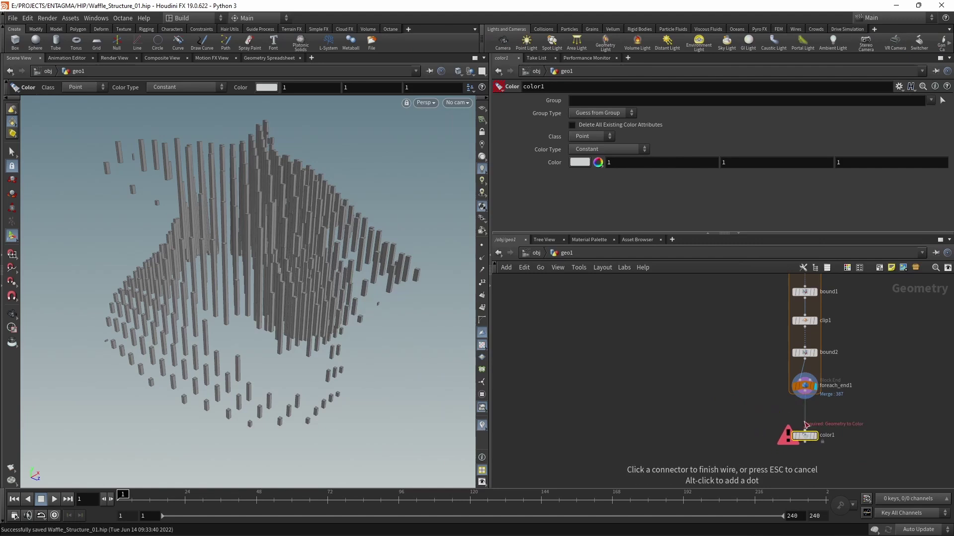
Set color1 to a dark brown with RGB 0.084, 0.057036, 0.030072
{"action": "left_click", "coordinate": [579, 162]}
{"action": "left_click", "coordinate": [561, 125]}
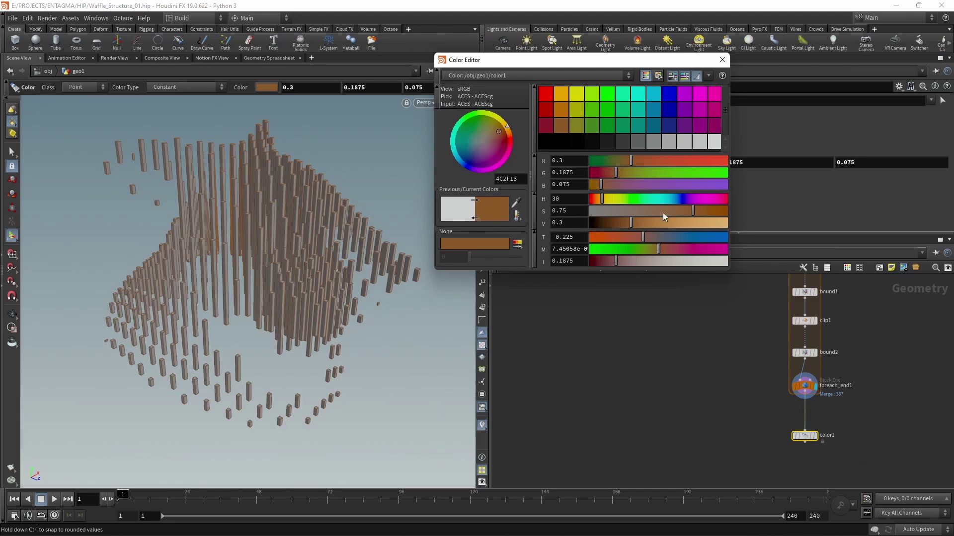
{"action": "left_click", "coordinate": [601, 224]}
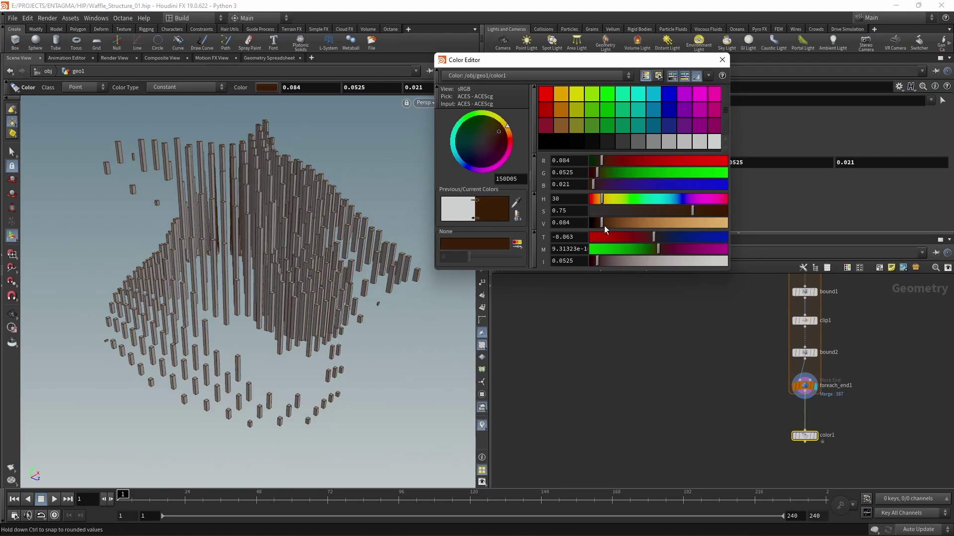
{"action": "left_click", "coordinate": [678, 209]}
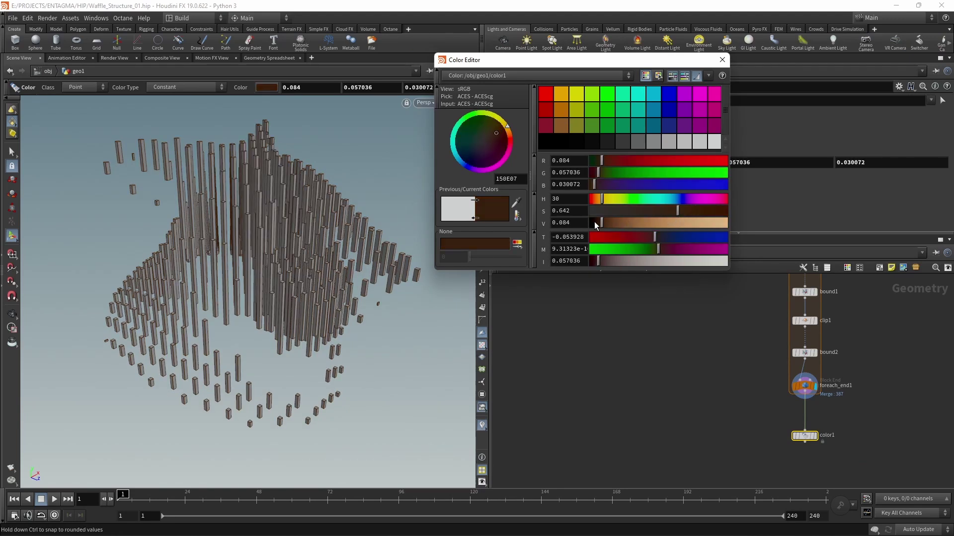
{"action": "left_click", "coordinate": [721, 60]}
Add a second Color node beside the loop, feed it from the first PolyExtrude's slices, and display it
{"action": "key", "text": "Tab"}
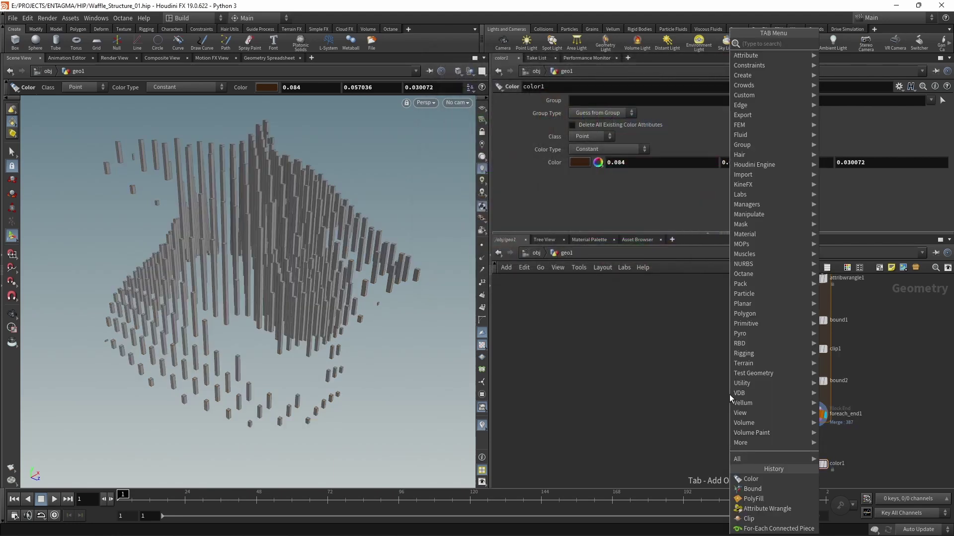
{"action": "type", "text": "color"}
{"action": "key", "text": "Return"}
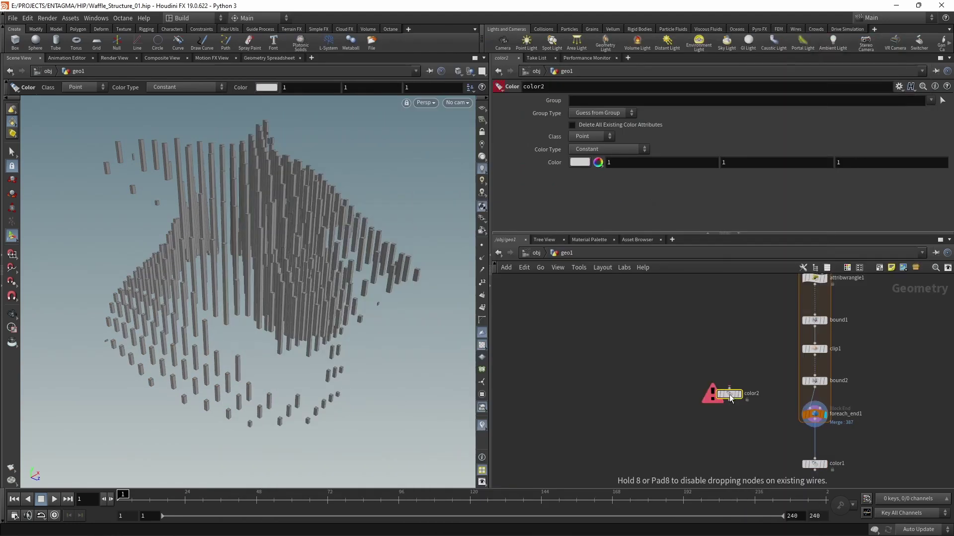
{"action": "left_click", "coordinate": [730, 397]}
{"action": "scroll", "coordinate": [719, 368], "scroll_direction": "down", "scroll_amount": 3}
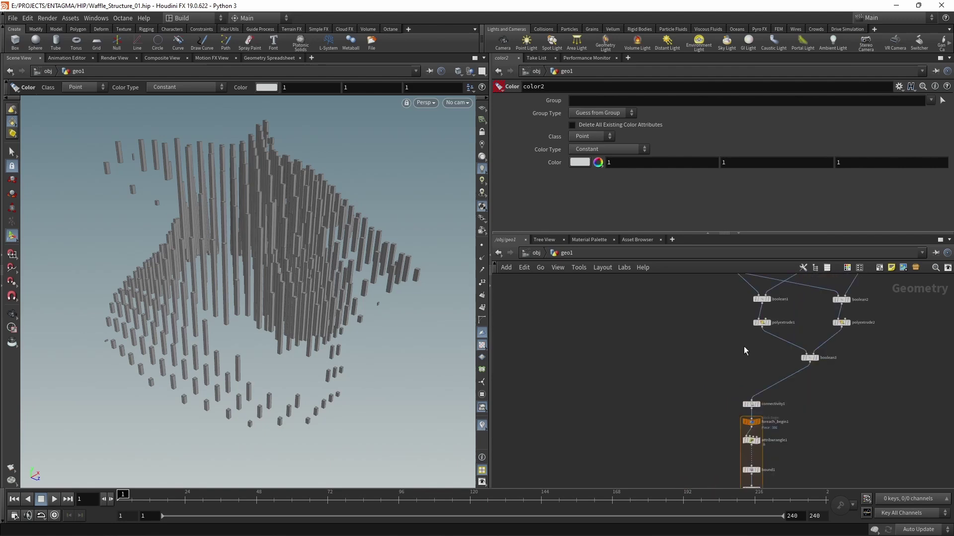
{"action": "scroll", "coordinate": [746, 296], "scroll_direction": "up", "scroll_amount": 1}
{"action": "left_click", "coordinate": [741, 279]}
{"action": "left_click", "coordinate": [727, 395]}
{"action": "left_click", "coordinate": [736, 400]}
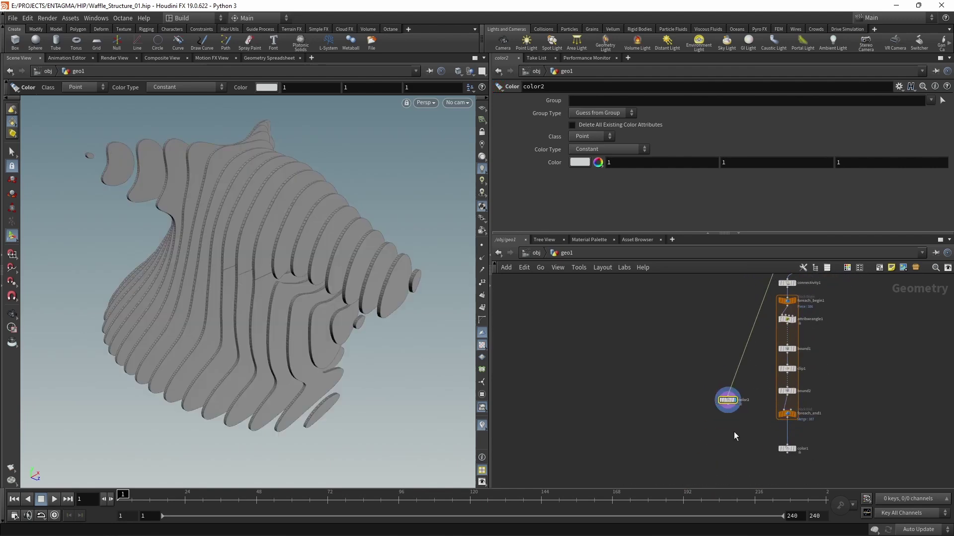
Set color2 to a light tan with RGB 0.646, 0.502954, 0.315894
{"action": "left_click", "coordinate": [579, 162]}
{"action": "left_click", "coordinate": [606, 207]}
{"action": "left_click_drag", "start_coordinate": [606, 212], "coordinate": [660, 219]}
{"action": "left_click", "coordinate": [719, 63]}
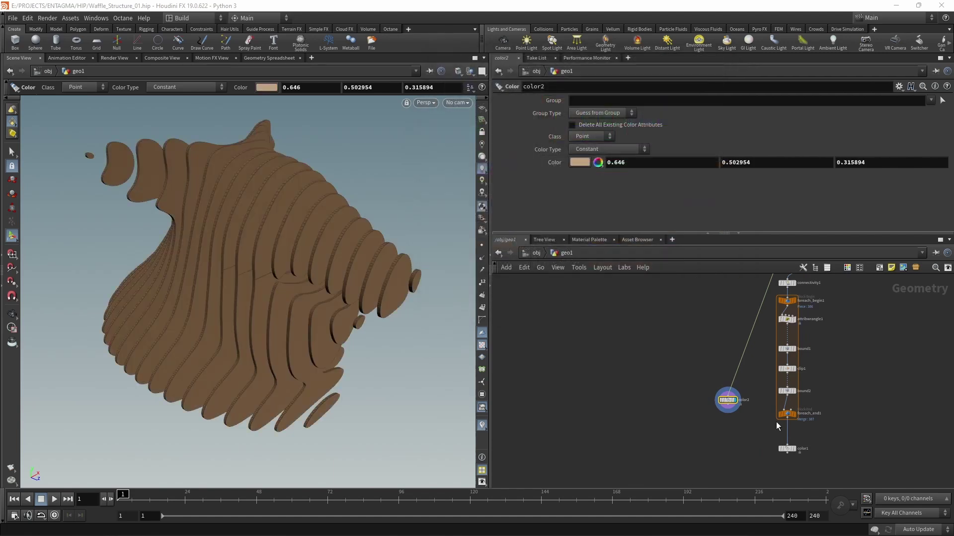
Add a Boolean node set to Subtract, A - B, below the two Color nodes
{"action": "scroll", "coordinate": [735, 338], "scroll_direction": "up", "scroll_amount": 1}
{"action": "left_click_drag", "start_coordinate": [737, 337], "coordinate": [757, 395]}
{"action": "scroll", "coordinate": [806, 405], "scroll_direction": "up", "scroll_amount": 2}
{"action": "key", "text": "Tab"}
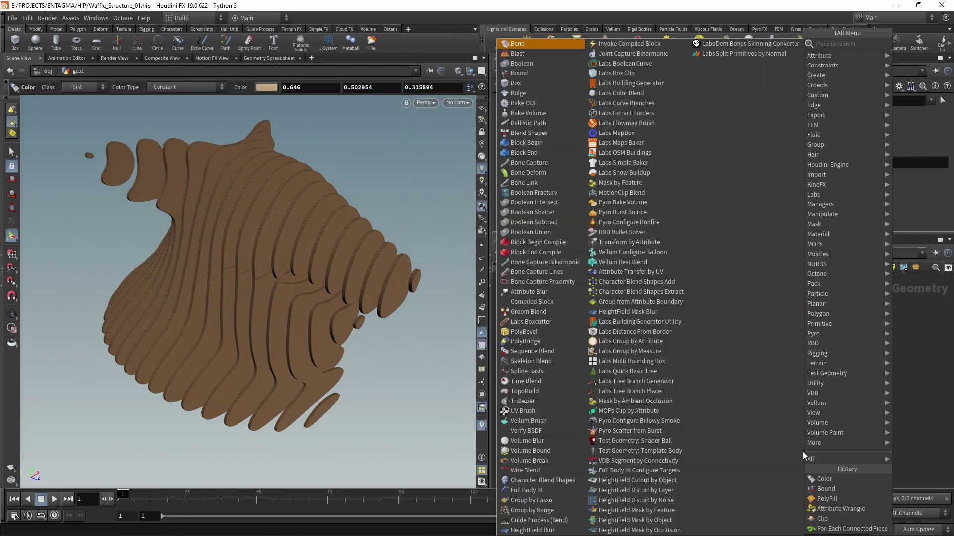
{"action": "type", "text": "boole"}
{"action": "key", "text": "Return"}
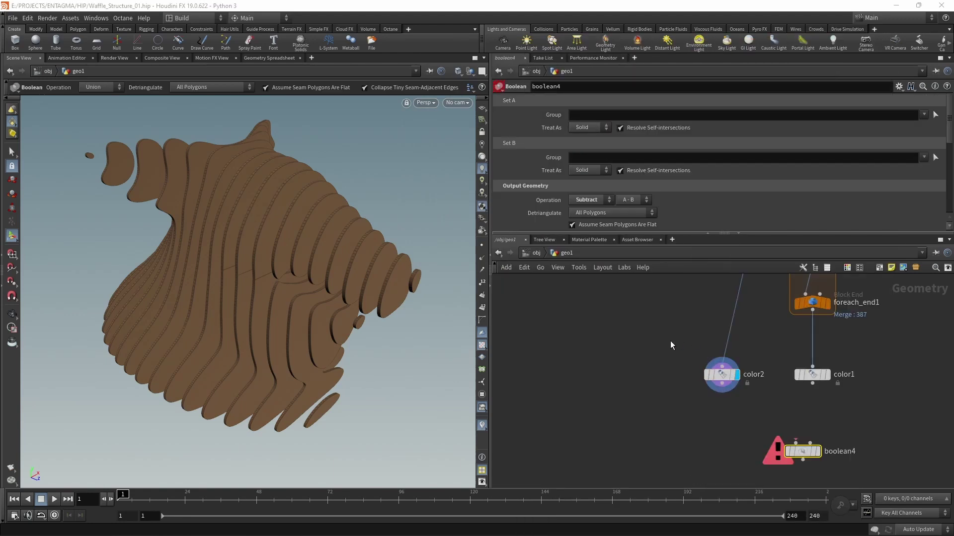
Wire color2 into boolean4's first input and color1 into its second, then display the subtraction result
{"action": "left_click", "coordinate": [722, 375]}
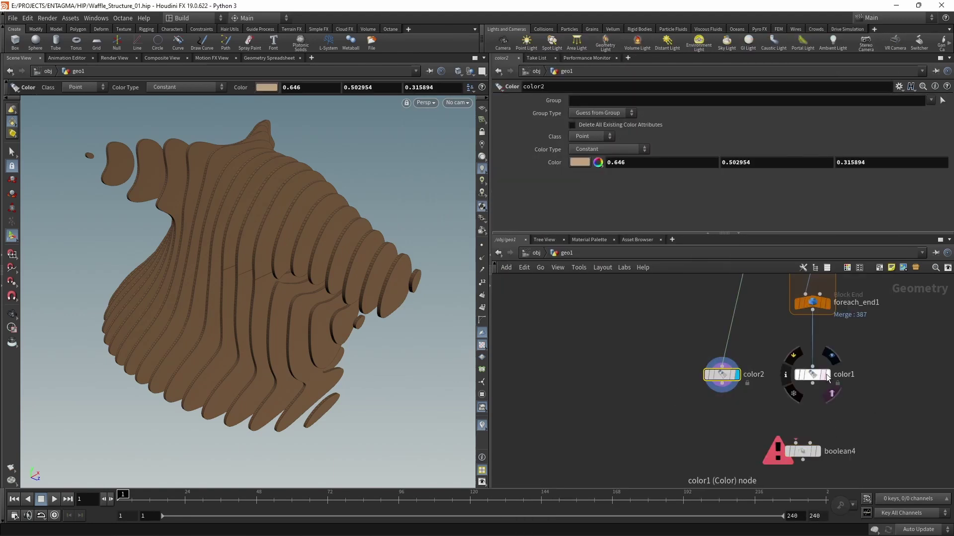
{"action": "left_click", "coordinate": [825, 374]}
{"action": "left_click_drag", "start_coordinate": [802, 451], "coordinate": [779, 451]}
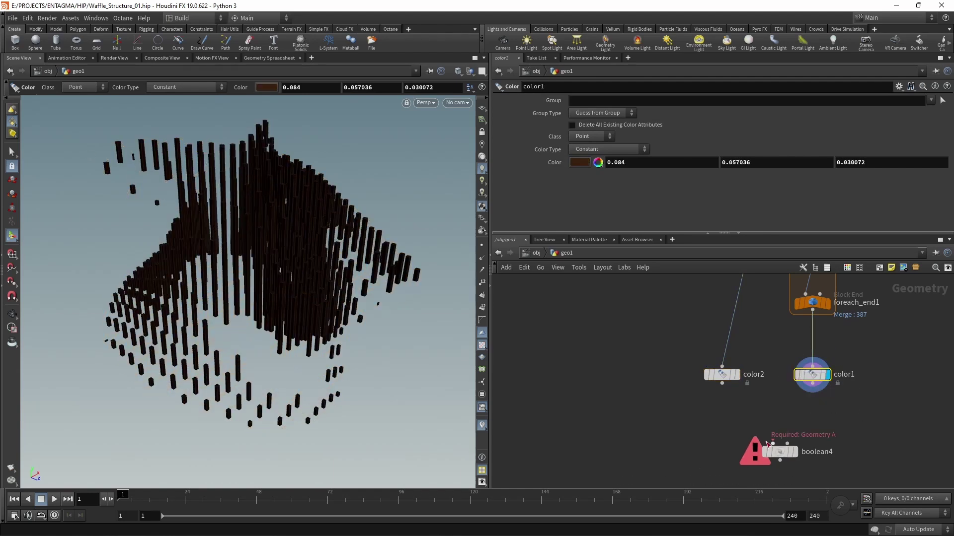
{"action": "left_click", "coordinate": [721, 383]}
{"action": "left_click", "coordinate": [772, 444]}
{"action": "left_click", "coordinate": [787, 444]}
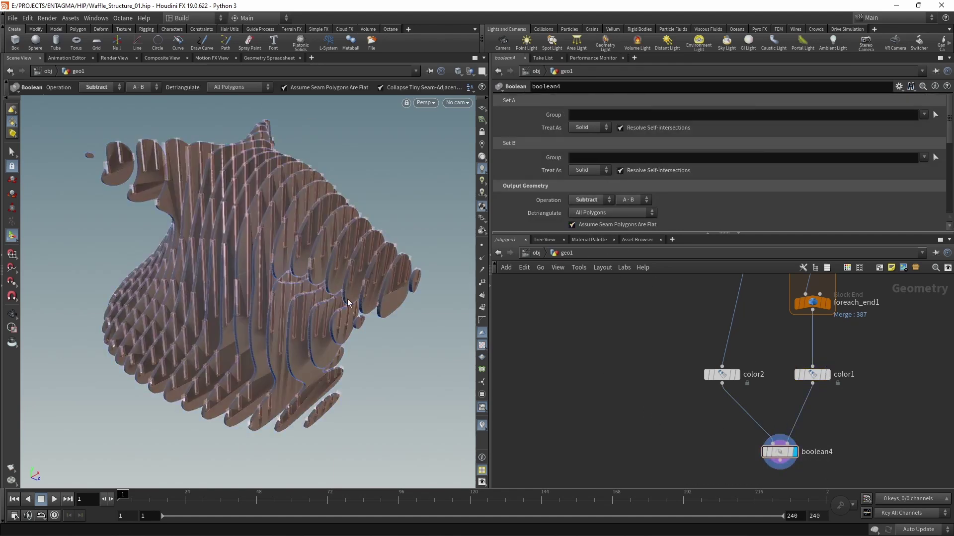
Set the Class of both color2 and color1 to Primitive
{"action": "scroll", "coordinate": [359, 288], "scroll_direction": "up", "scroll_amount": 5}
{"action": "left_click_drag", "start_coordinate": [330, 261], "coordinate": [353, 256], "text": "alt"}
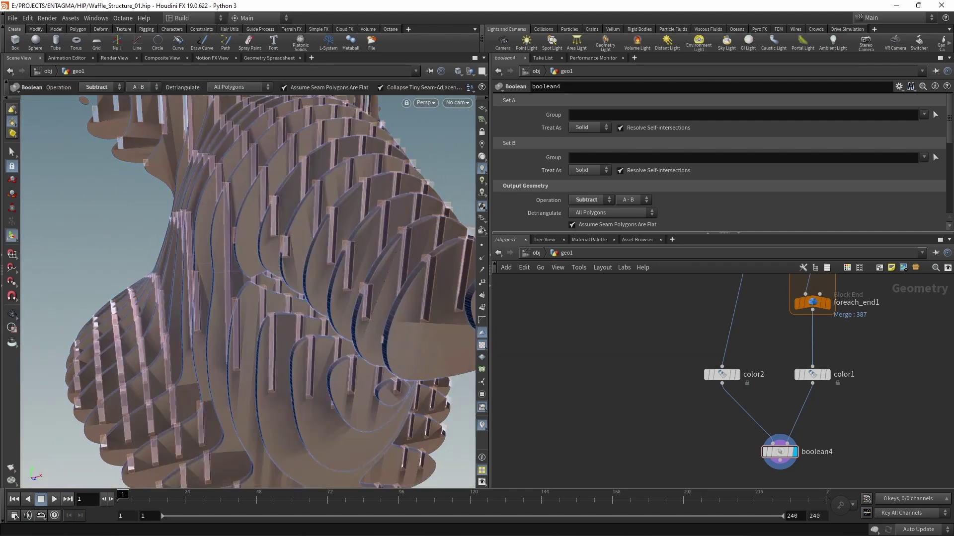
{"action": "left_click", "coordinate": [722, 383]}
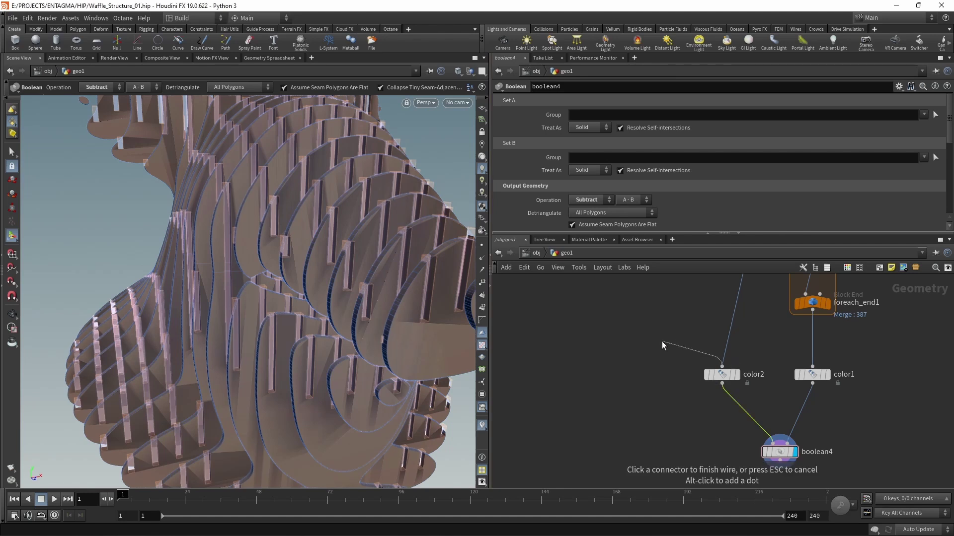
{"action": "key", "text": "Escape"}
{"action": "left_click", "coordinate": [725, 380]}
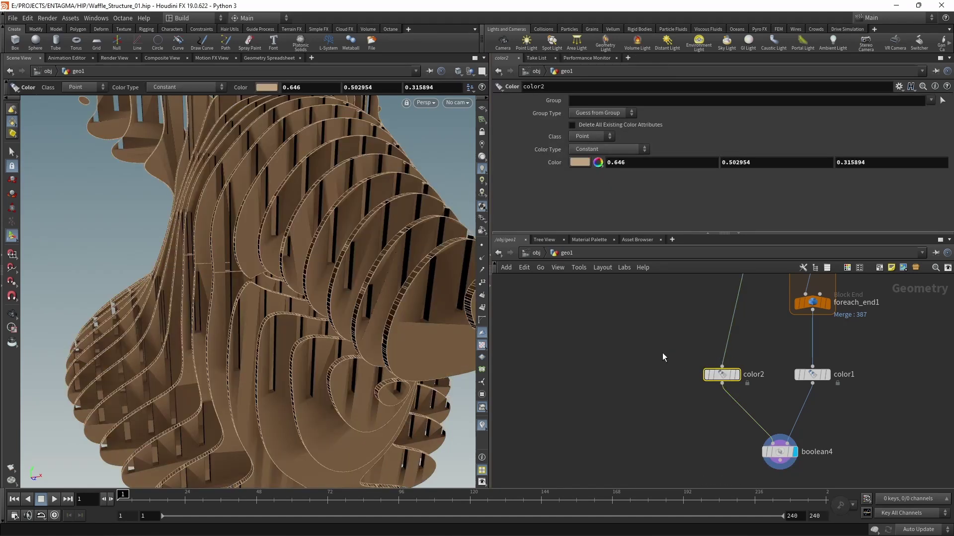
{"action": "left_click", "coordinate": [796, 379], "text": "shift"}
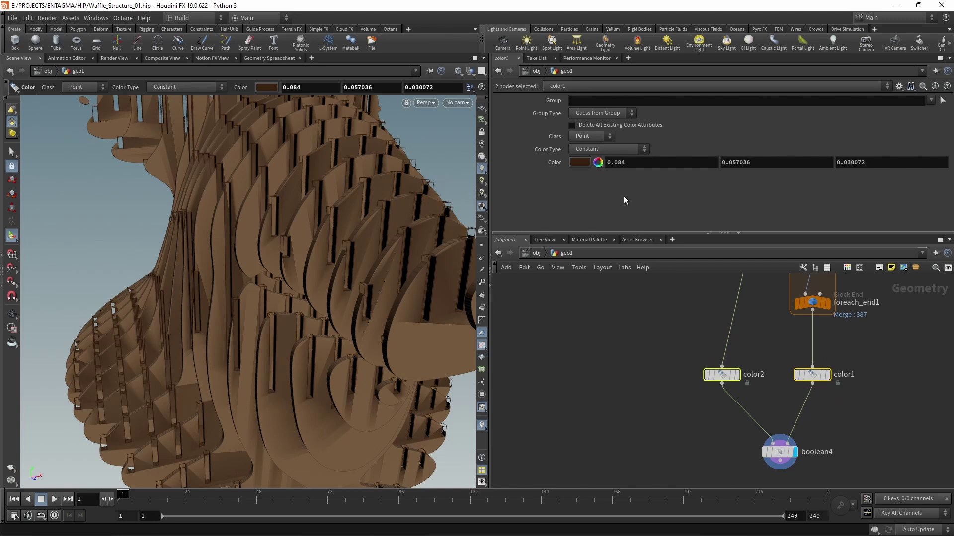
{"action": "left_click", "coordinate": [601, 139]}
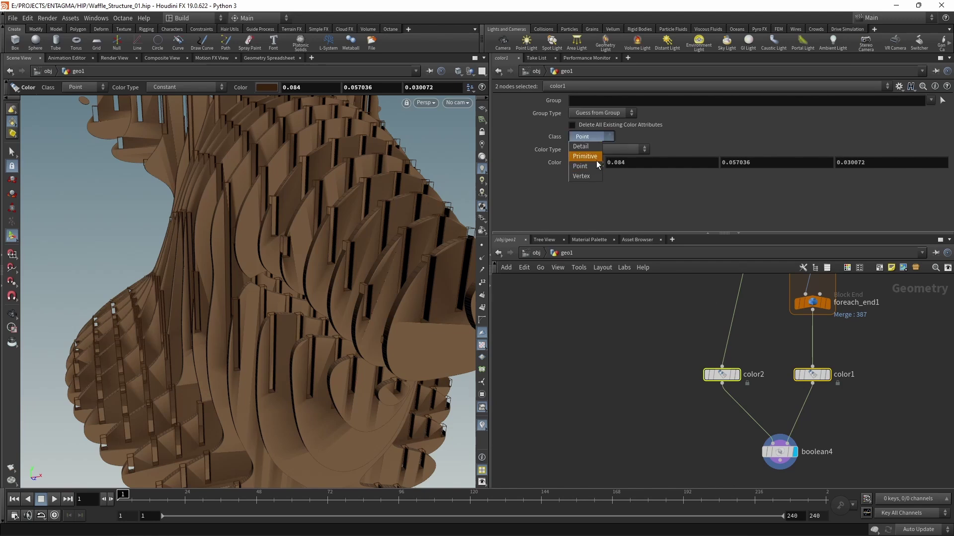
{"action": "left_click", "coordinate": [596, 160]}
{"action": "key", "text": "Escape"}
{"action": "left_click_drag", "start_coordinate": [288, 377], "coordinate": [401, 350]}
{"action": "key", "text": "Return"}
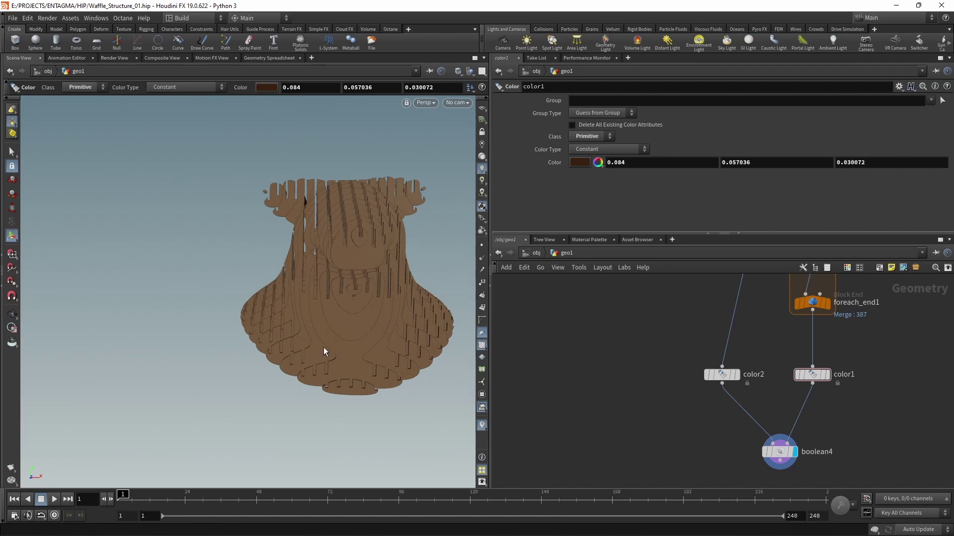
Duplicate the for-each loop together with color1, color2 and boolean4, placing the copy beside the original branch
{"action": "scroll", "coordinate": [741, 413], "scroll_direction": "down", "scroll_amount": 5}
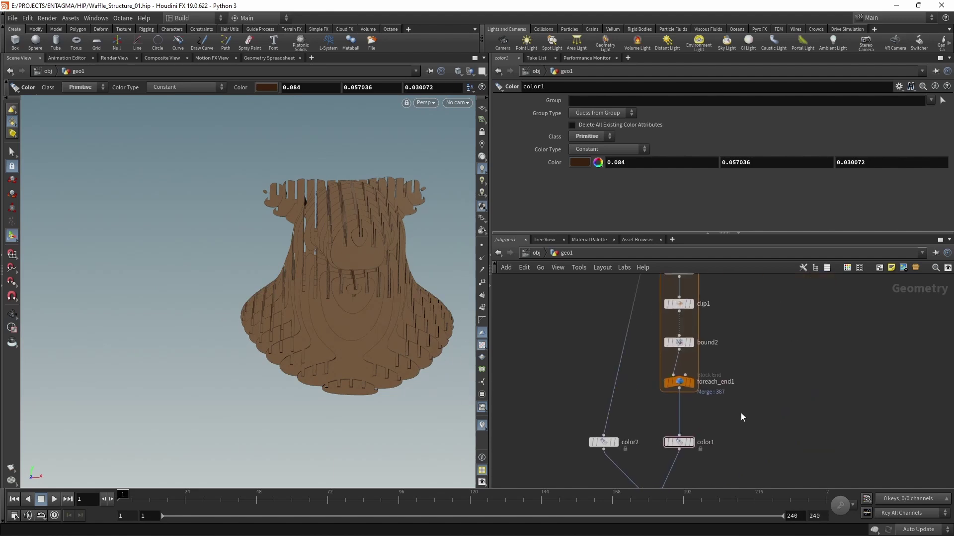
{"action": "left_click_drag", "start_coordinate": [633, 464], "coordinate": [756, 286]}
{"action": "scroll", "coordinate": [760, 323], "scroll_direction": "up", "scroll_amount": 2}
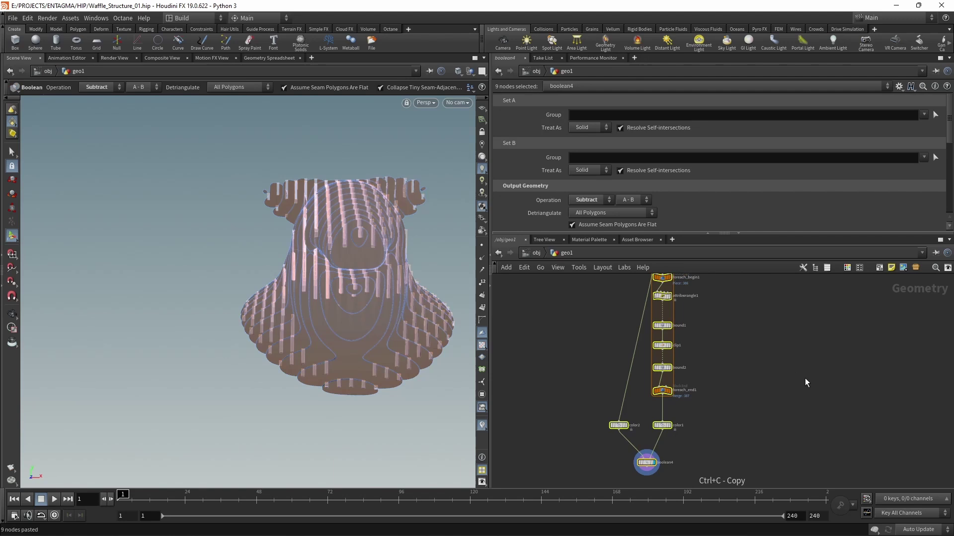
{"action": "key", "text": "ctrl+v"}
{"action": "scroll", "coordinate": [841, 443], "scroll_direction": "up", "scroll_amount": 2}
{"action": "middle_click_drag", "start_coordinate": [841, 442], "coordinate": [800, 404]}
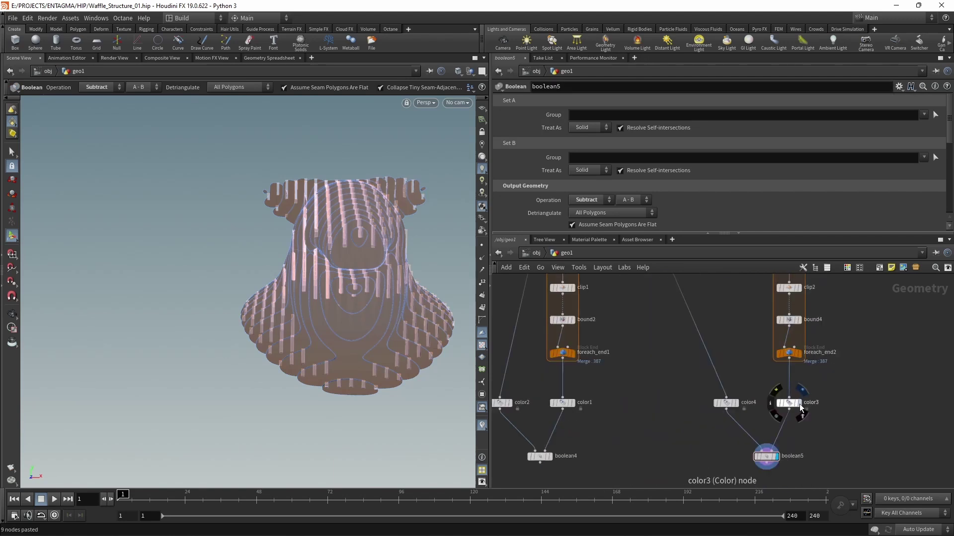
Display the copied branch's color3 node and set clip2's Y direction to -1 to keep the opposite halves of the boxes
{"action": "left_click", "coordinate": [799, 404]}
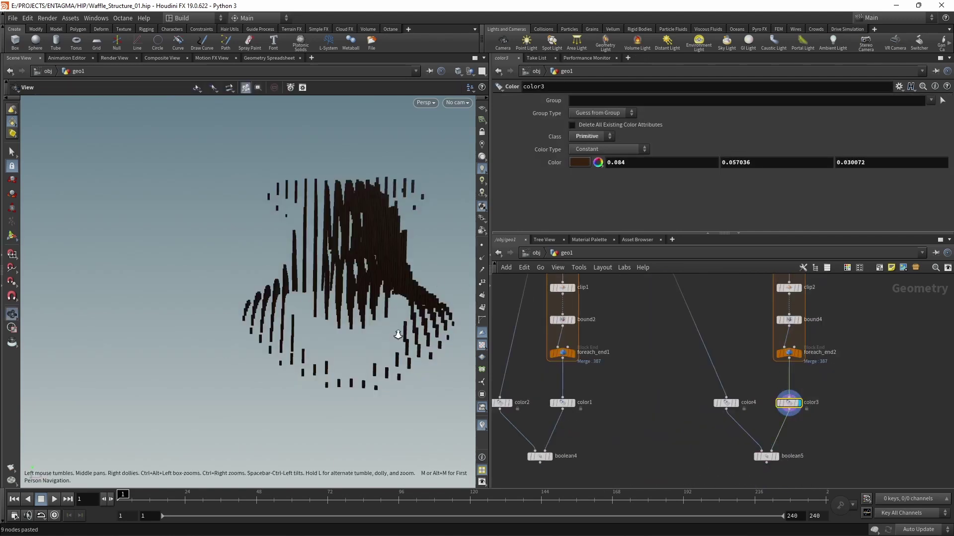
{"action": "scroll", "coordinate": [435, 282], "scroll_direction": "up", "scroll_amount": 5}
{"action": "left_click_drag", "start_coordinate": [314, 378], "coordinate": [349, 312]}
{"action": "key", "text": "Return"}
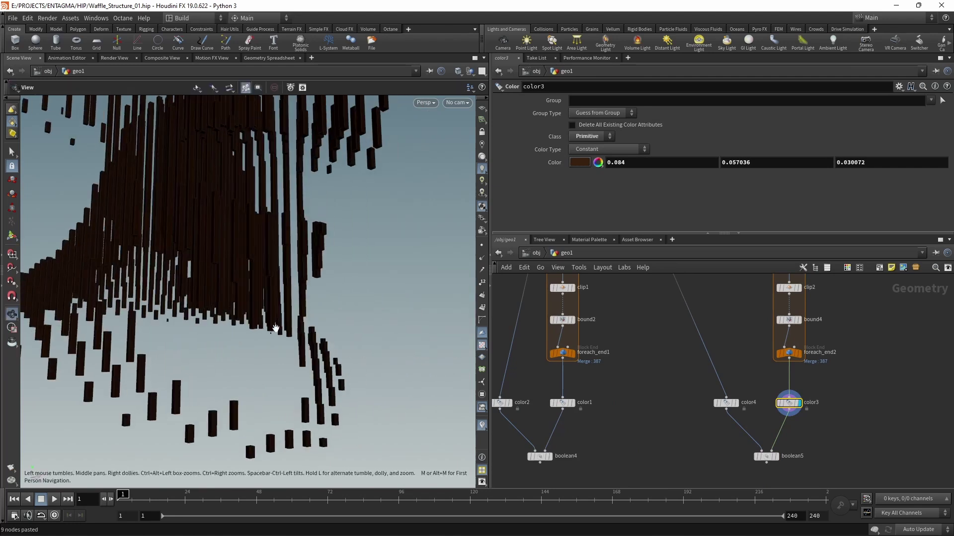
{"action": "middle_click_drag", "start_coordinate": [753, 324], "coordinate": [745, 390]}
{"action": "left_click_drag", "start_coordinate": [743, 342], "coordinate": [795, 372]}
{"action": "left_click", "coordinate": [728, 150]}
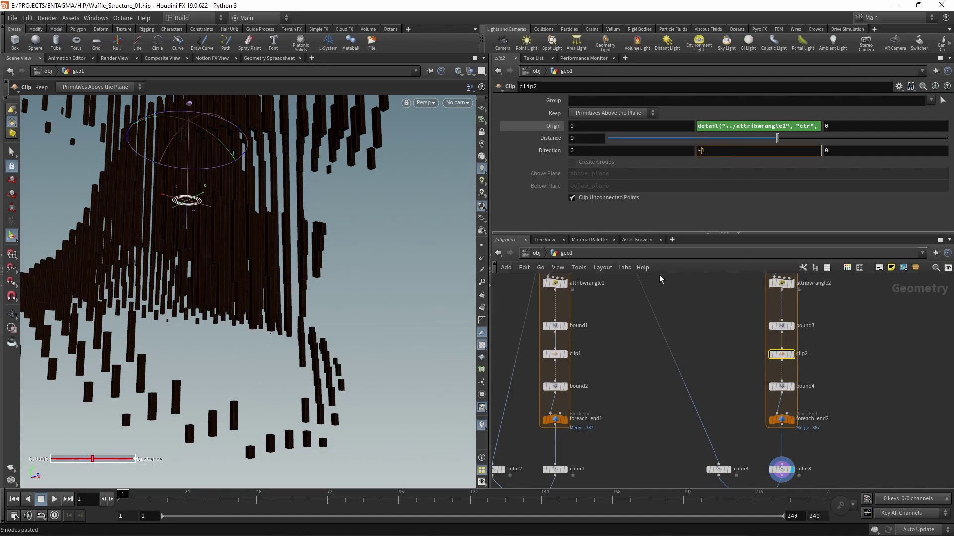
{"action": "key", "text": "Return"}
{"action": "key", "text": "Escape"}
{"action": "left_click_drag", "start_coordinate": [347, 278], "coordinate": [334, 245]}
{"action": "key", "text": "Return"}
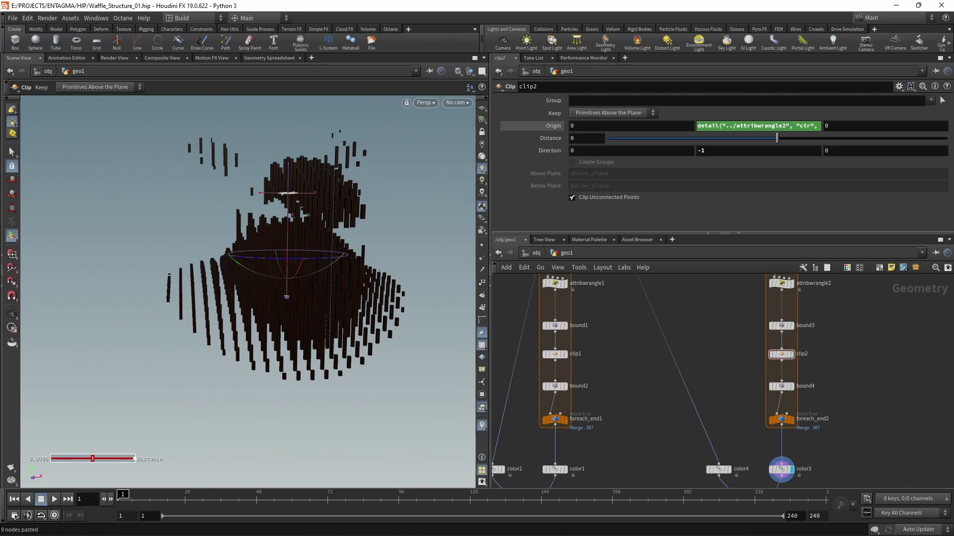
Rewire color4's input to take the slices from polyextrude2
{"action": "scroll", "coordinate": [752, 384], "scroll_direction": "down", "scroll_amount": 3}
{"action": "scroll", "coordinate": [725, 461], "scroll_direction": "up", "scroll_amount": 3}
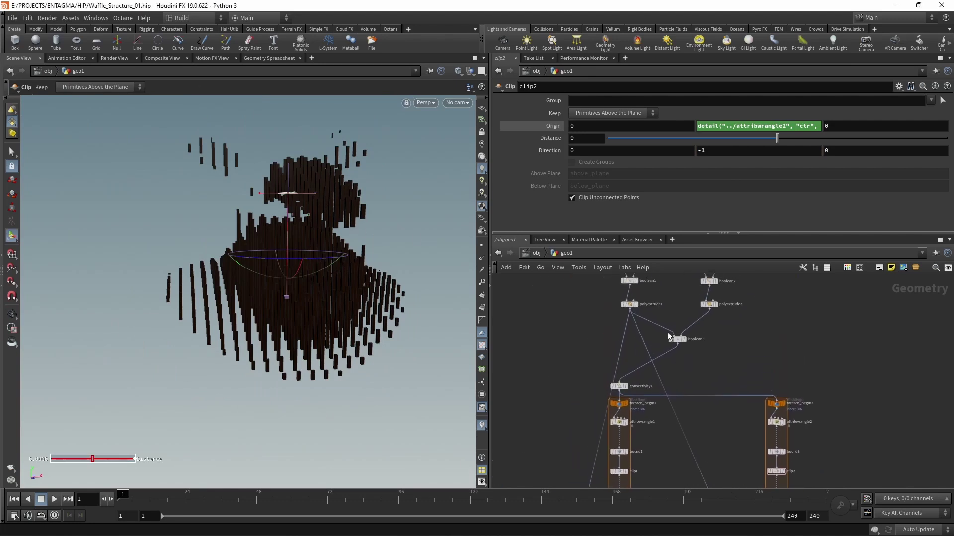
{"action": "left_click", "coordinate": [709, 311]}
{"action": "scroll", "coordinate": [734, 336], "scroll_direction": "down", "scroll_amount": 3}
{"action": "key", "text": "Escape"}
{"action": "scroll", "coordinate": [773, 412], "scroll_direction": "up", "scroll_amount": 3}
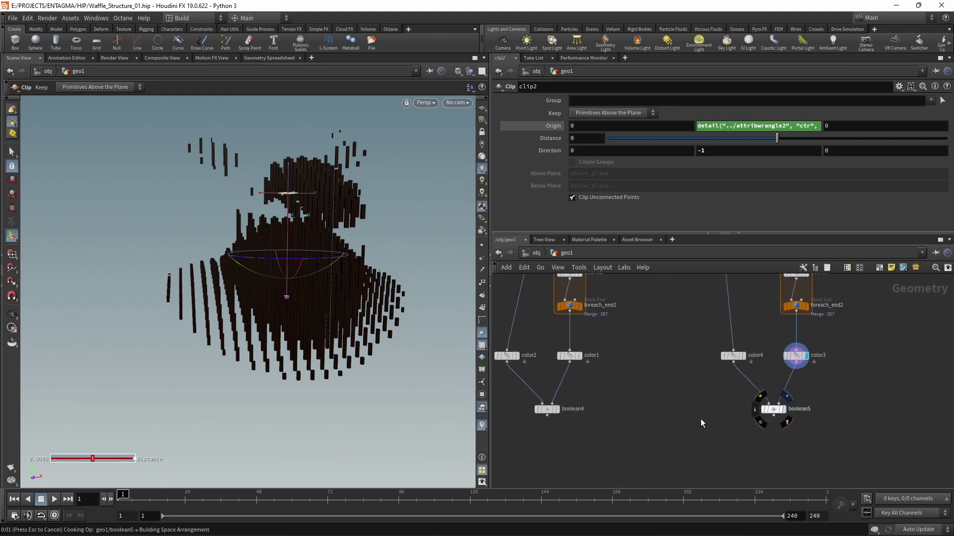
Display boolean5's subtraction result and save the scene
{"action": "left_click", "coordinate": [786, 396]}
{"action": "key", "text": "Escape"}
{"action": "left_click_drag", "start_coordinate": [352, 274], "coordinate": [294, 264]}
{"action": "key", "text": "Return"}
{"action": "middle_click_drag", "start_coordinate": [678, 457], "coordinate": [702, 425]}
{"action": "key", "text": "ctrl+s"}
Add a Merge node below the two branches, wire boolean4 and boolean5 into it, and display it
{"action": "key", "text": "Tab"}
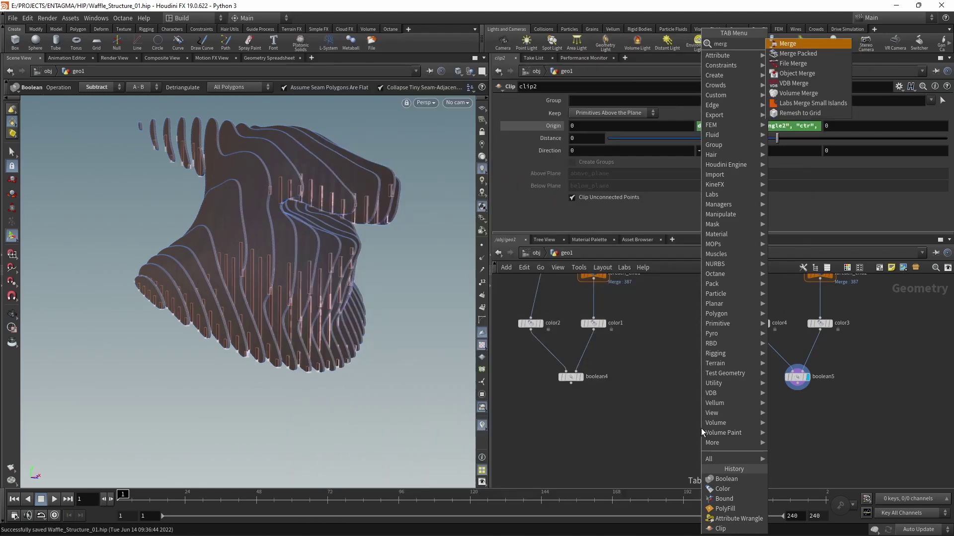
{"action": "type", "text": "merge"}
{"action": "key", "text": "Return"}
{"action": "left_click", "coordinate": [685, 443]}
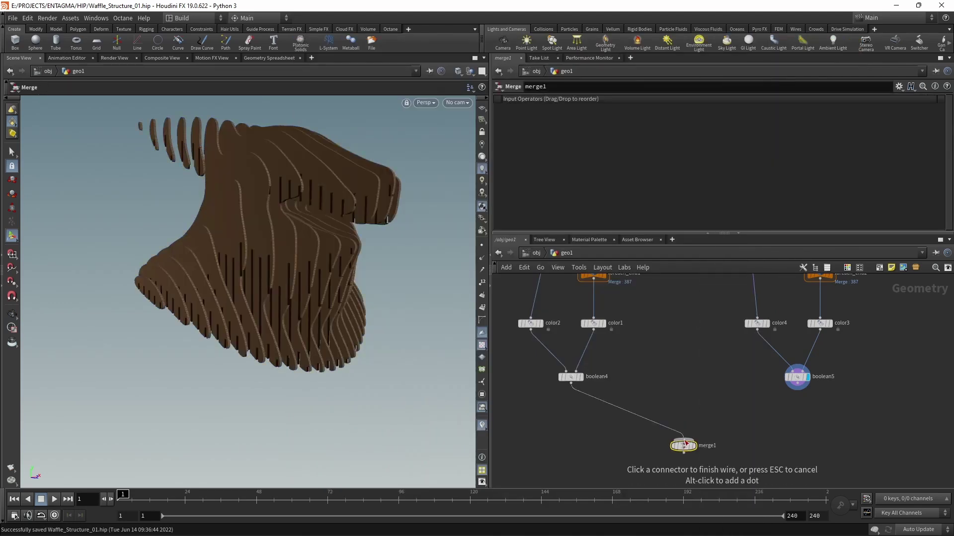
{"action": "left_click", "coordinate": [796, 391]}
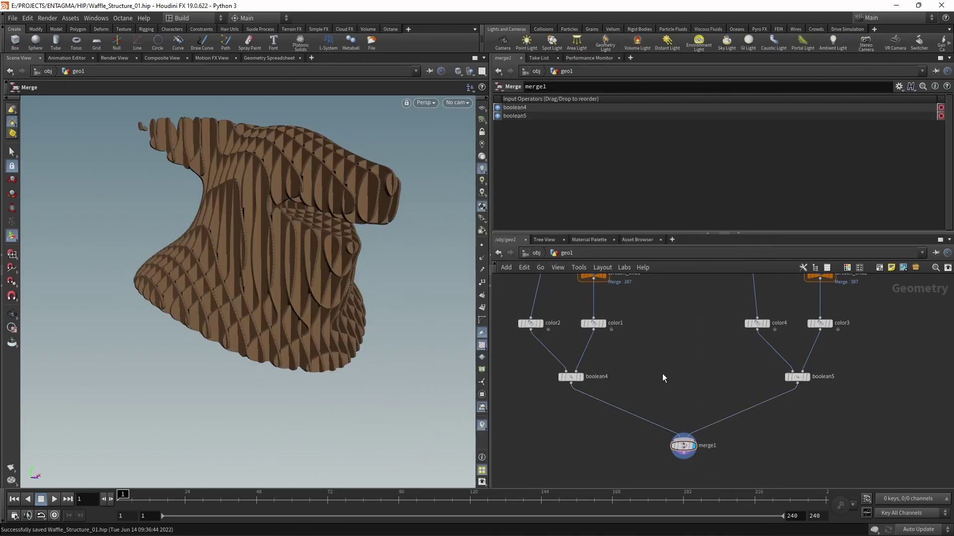
Examine the interlocking slots of the merged waffle structure up close and as a whole
{"action": "key", "text": "Escape"}
{"action": "scroll", "coordinate": [340, 222], "scroll_direction": "up", "scroll_amount": 5}
{"action": "left_click_drag", "start_coordinate": [434, 164], "coordinate": [336, 228]}
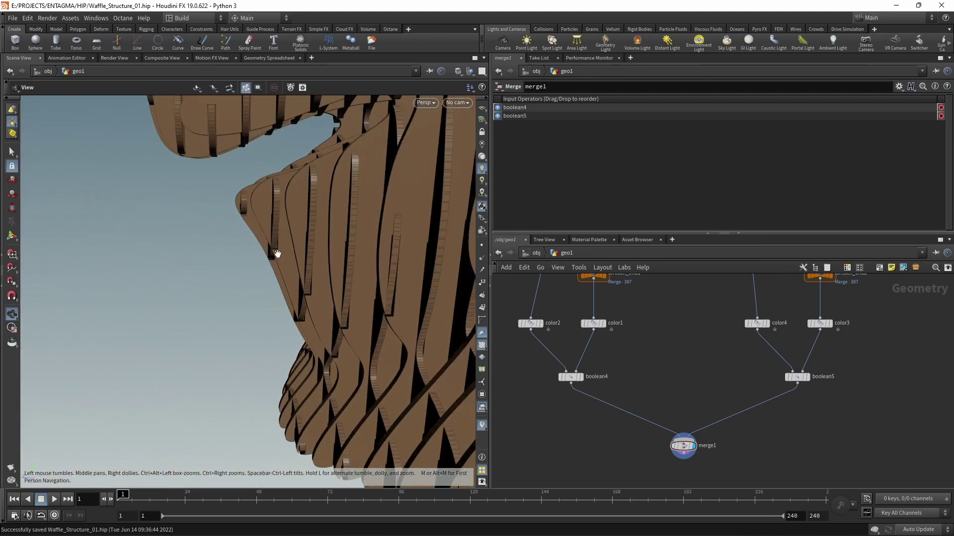
{"action": "key", "text": "Return"}
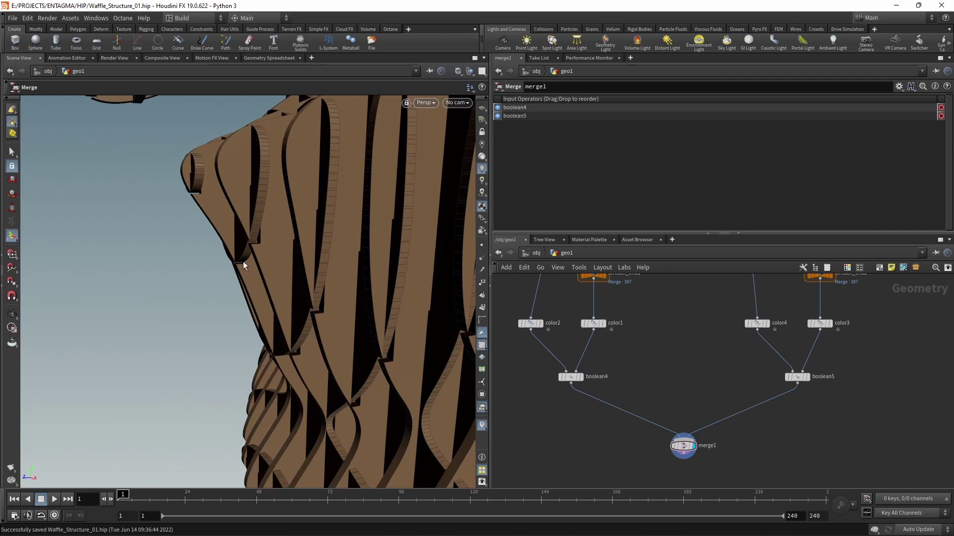
{"action": "middle_click_drag", "start_coordinate": [627, 288], "coordinate": [639, 409]}
{"action": "key", "text": "space+h"}
{"action": "left_click_drag", "start_coordinate": [285, 322], "coordinate": [291, 315]}
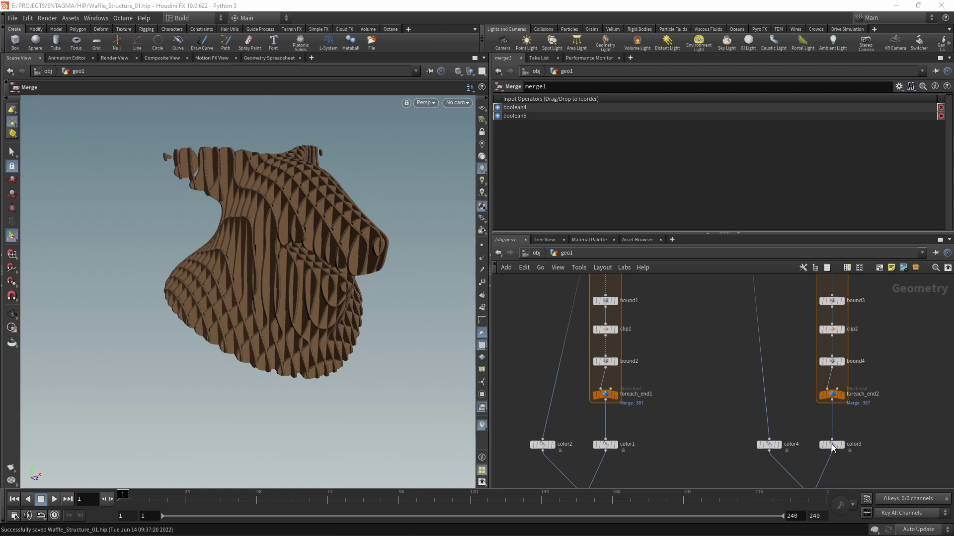
Paste the prepared curve, resample, point wrangle and revolve nodes into the network and undo the last selection change
{"action": "scroll", "coordinate": [715, 352], "scroll_direction": "down", "scroll_amount": 3}
{"action": "mouse_move", "coordinate": [716, 353]}
{"action": "middle_mouse_down"}
{"action": "mouse_move", "coordinate": [766, 420]}
{"action": "mouse_move", "coordinate": [718, 343]}
{"action": "middle_mouse_up"}
{"action": "key", "text": "ctrl+v"}
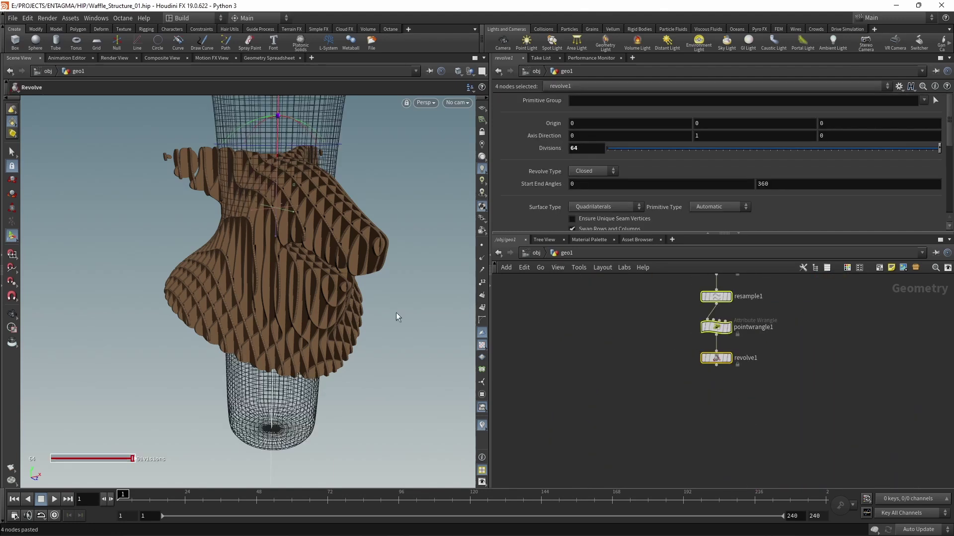
{"action": "key", "text": "ctrl+z"}
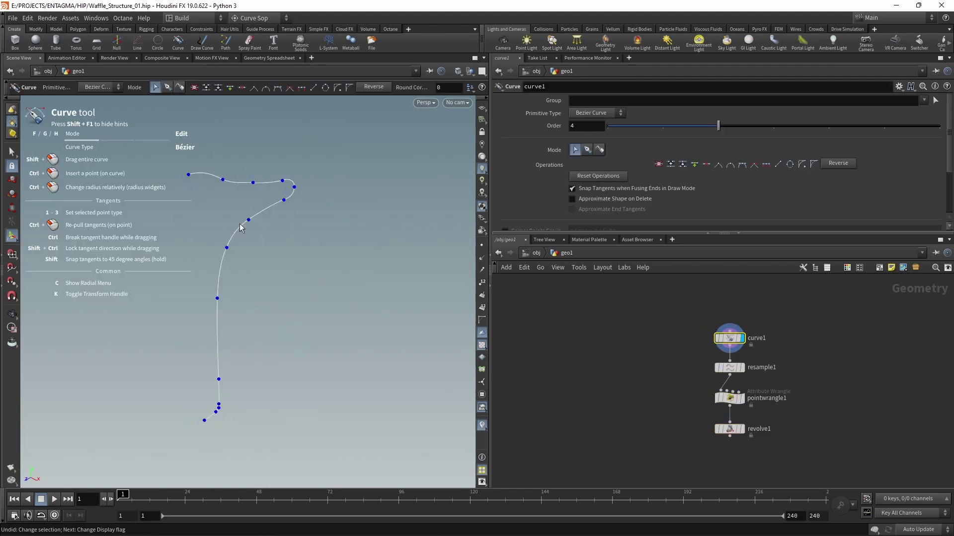
Display resample1, pointwrangle1 and revolve1 in turn to examine how the curve profile becomes a mushroom shape
{"action": "left_click", "coordinate": [740, 367]}
{"action": "left_click", "coordinate": [740, 398]}
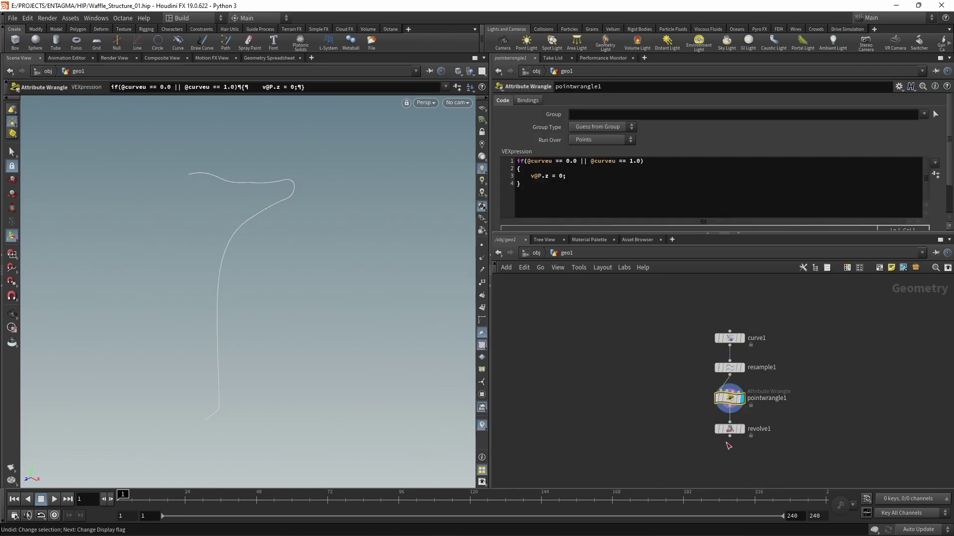
{"action": "left_click", "coordinate": [745, 436]}
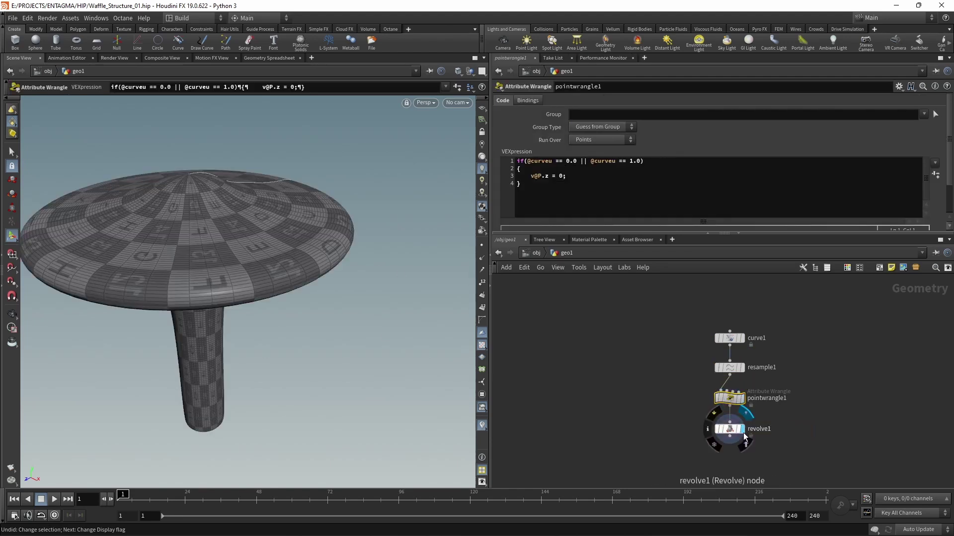
{"action": "key", "text": "Escape"}
{"action": "left_click_drag", "start_coordinate": [236, 301], "coordinate": [440, 298]}
{"action": "key", "text": "Return"}
Move the four mushroom nodes beside the pig head source and wire revolve1 into the IN null
{"action": "middle_click_drag", "start_coordinate": [869, 487], "coordinate": [705, 411]}
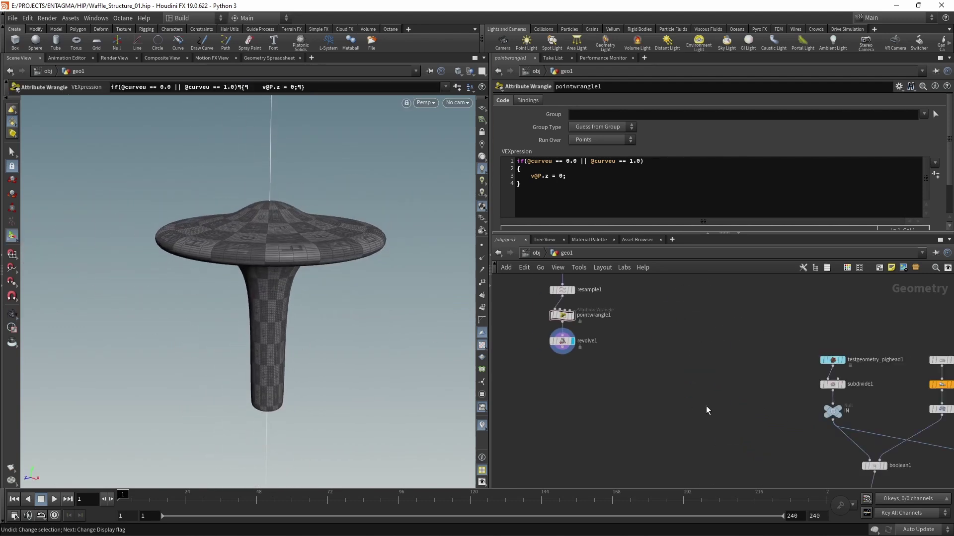
{"action": "middle_click_drag", "start_coordinate": [575, 356], "coordinate": [621, 406]}
{"action": "left_click_drag", "start_coordinate": [685, 425], "coordinate": [588, 312]}
{"action": "left_click_drag", "start_coordinate": [606, 401], "coordinate": [779, 444]}
{"action": "left_click", "coordinate": [797, 454]}
{"action": "middle_click_drag", "start_coordinate": [798, 454], "coordinate": [624, 413]}
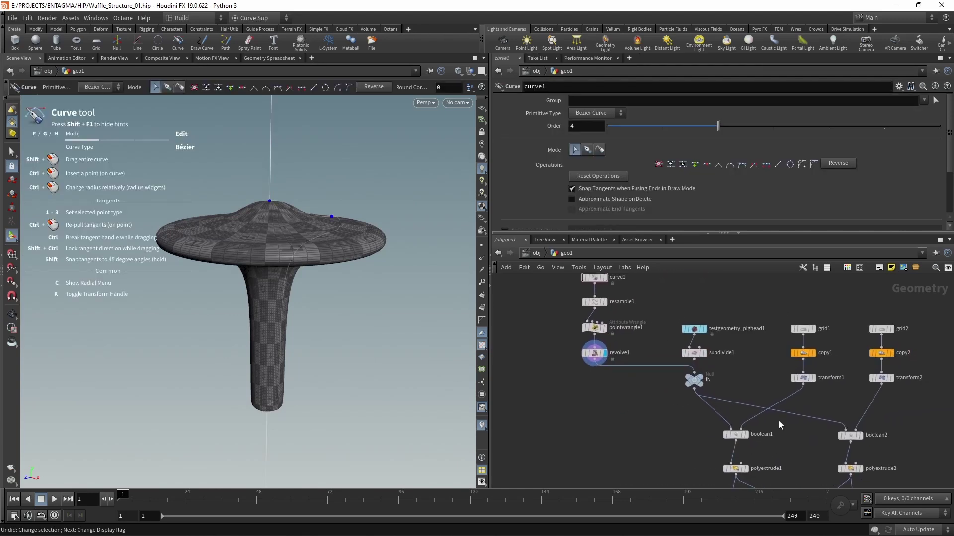
Show transform2's slicing grids as a template and examine how they surround the mushroom
{"action": "left_click", "coordinate": [812, 377]}
{"action": "left_click_drag", "start_coordinate": [262, 328], "coordinate": [374, 256]}
{"action": "key", "text": "Return"}
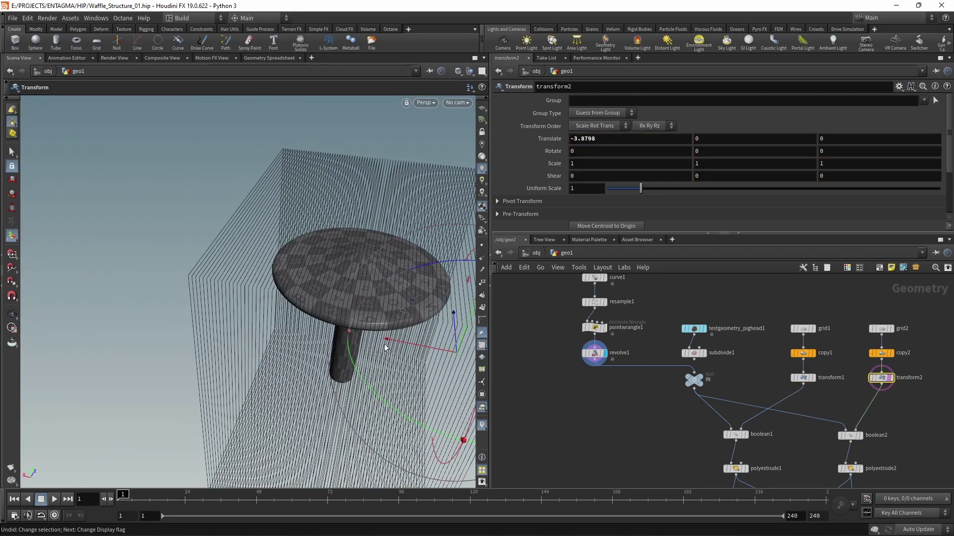
{"action": "left_click_drag", "start_coordinate": [386, 348], "coordinate": [378, 278], "text": "alt"}
Display merge1 and inspect the mushroom's waffle structure from several angles and distances
{"action": "middle_click_drag", "start_coordinate": [792, 422], "coordinate": [839, 209]}
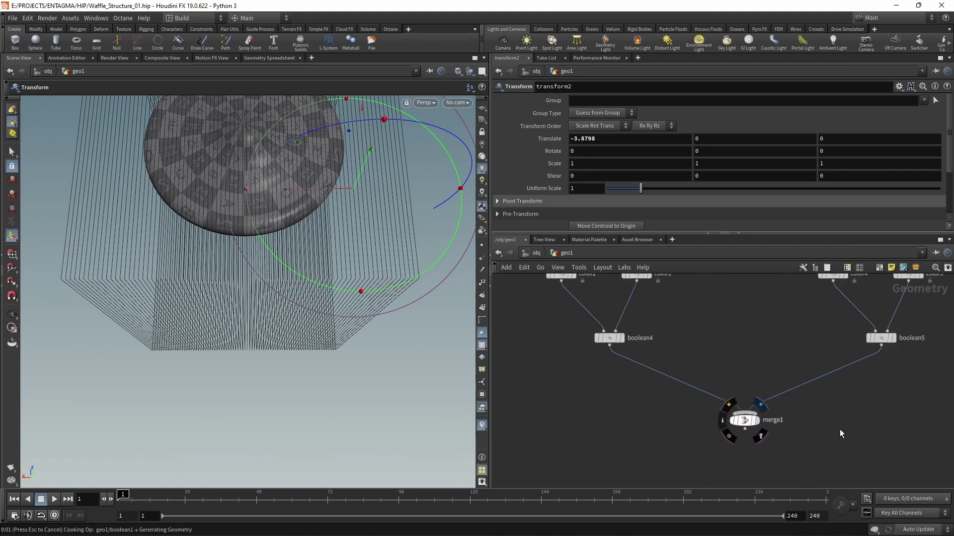
{"action": "left_click", "coordinate": [756, 420]}
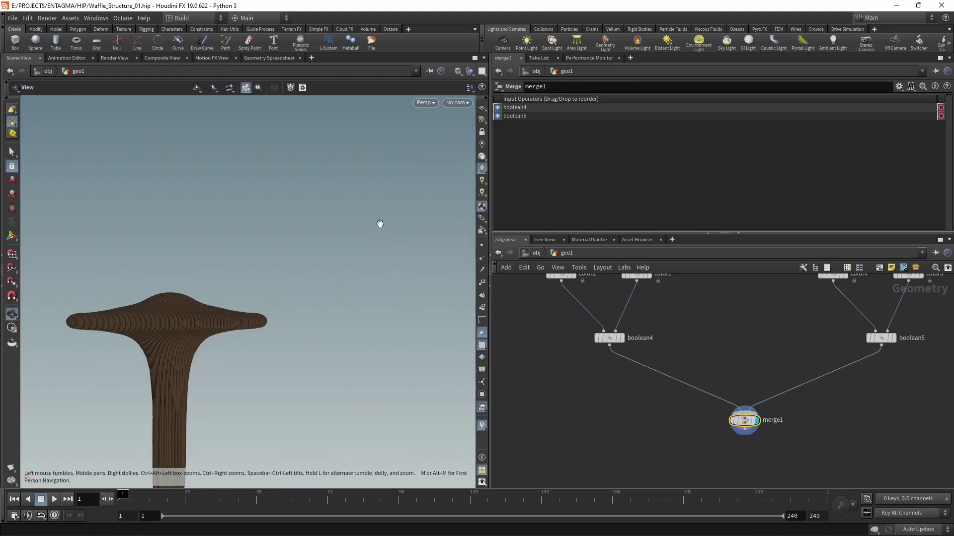
{"action": "left_click_drag", "start_coordinate": [366, 241], "coordinate": [283, 255]}
{"action": "scroll", "coordinate": [334, 237], "scroll_direction": "up", "scroll_amount": 5}
{"action": "left_click_drag", "start_coordinate": [334, 237], "coordinate": [213, 324]}
{"action": "scroll", "coordinate": [264, 322], "scroll_direction": "down", "scroll_amount": 5}
{"action": "key", "text": "h"}
{"action": "scroll", "coordinate": [373, 283], "scroll_direction": "up", "scroll_amount": 3}
{"action": "key", "text": "Return"}
{"action": "key", "text": "Escape"}
{"action": "scroll", "coordinate": [315, 346], "scroll_direction": "down", "scroll_amount": 5}
{"action": "left_click_drag", "start_coordinate": [315, 346], "coordinate": [425, 211]}
{"action": "key", "text": "Return"}
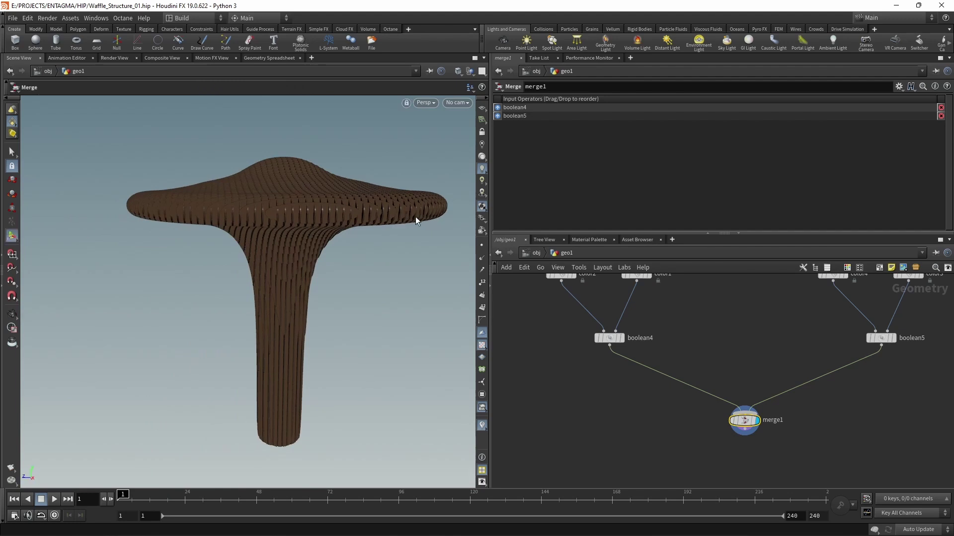
Review the bounding-box centre code in attribwrangle1 and the layout of the complete node network
{"action": "scroll", "coordinate": [754, 317], "scroll_direction": "down", "scroll_amount": 3}
{"action": "middle_click_drag", "start_coordinate": [754, 318], "coordinate": [696, 458]}
{"action": "scroll", "coordinate": [697, 403], "scroll_direction": "up", "scroll_amount": 2}
{"action": "scroll", "coordinate": [697, 403], "scroll_direction": "up", "scroll_amount": 1}
{"action": "left_click", "coordinate": [656, 345]}
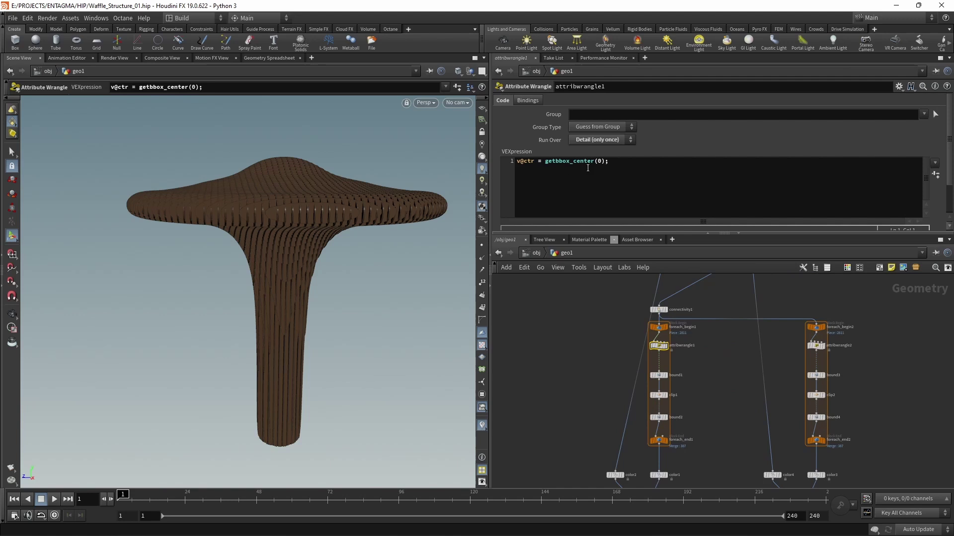
{"action": "scroll", "coordinate": [745, 398], "scroll_direction": "down", "scroll_amount": 3}
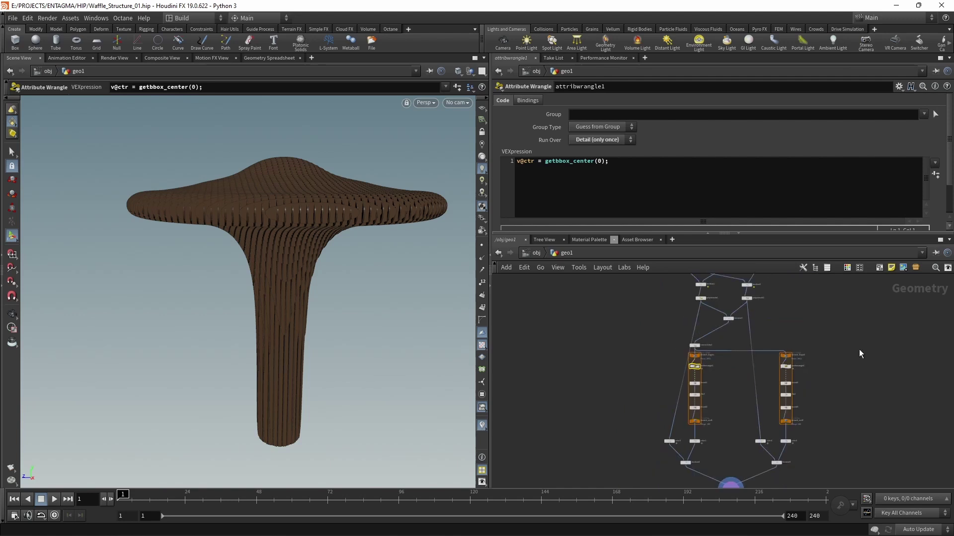
{"action": "scroll", "coordinate": [854, 368], "scroll_direction": "down", "scroll_amount": 2}
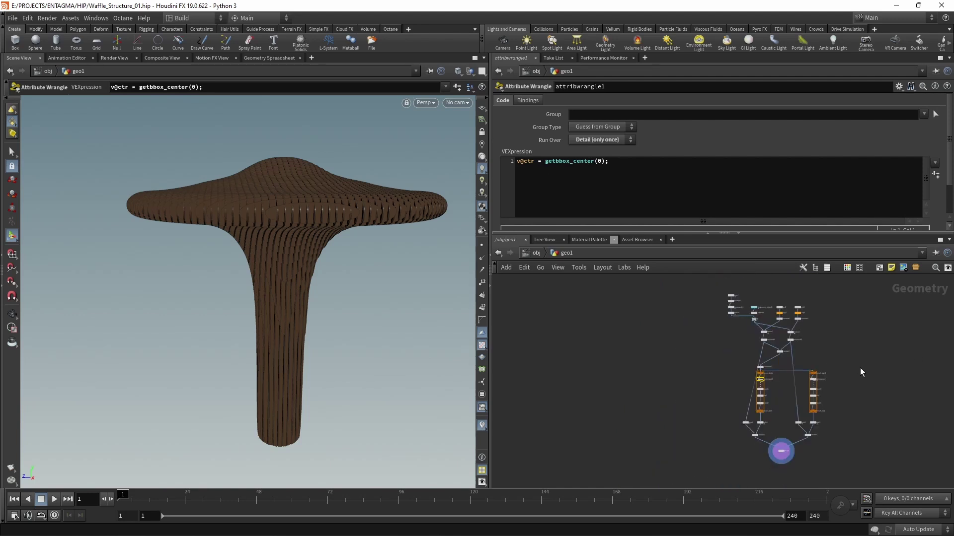